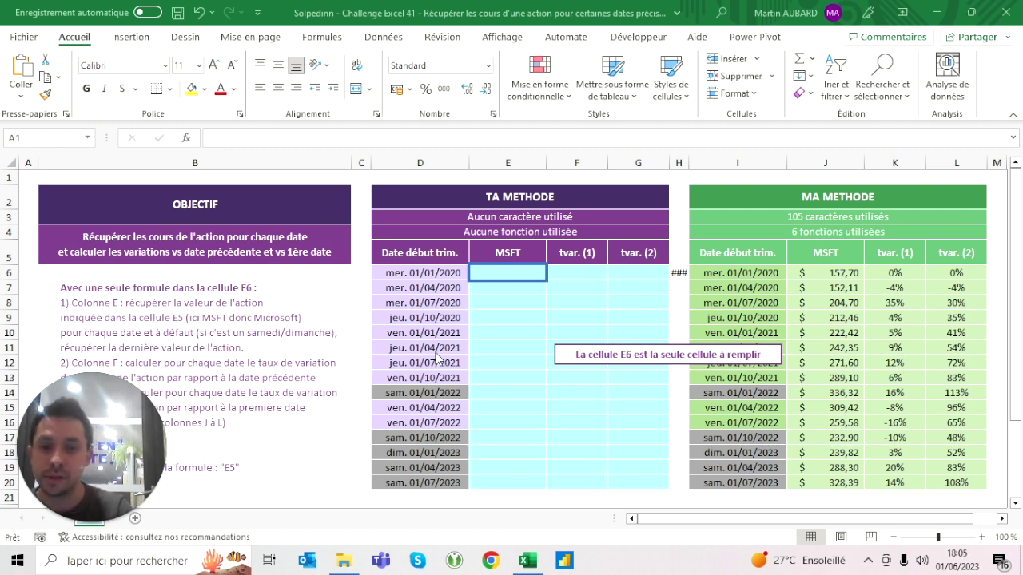
# Inspect the quarterly dates in D6:D20 and the empty MSFT answer column
pyautogui.click(407, 274)
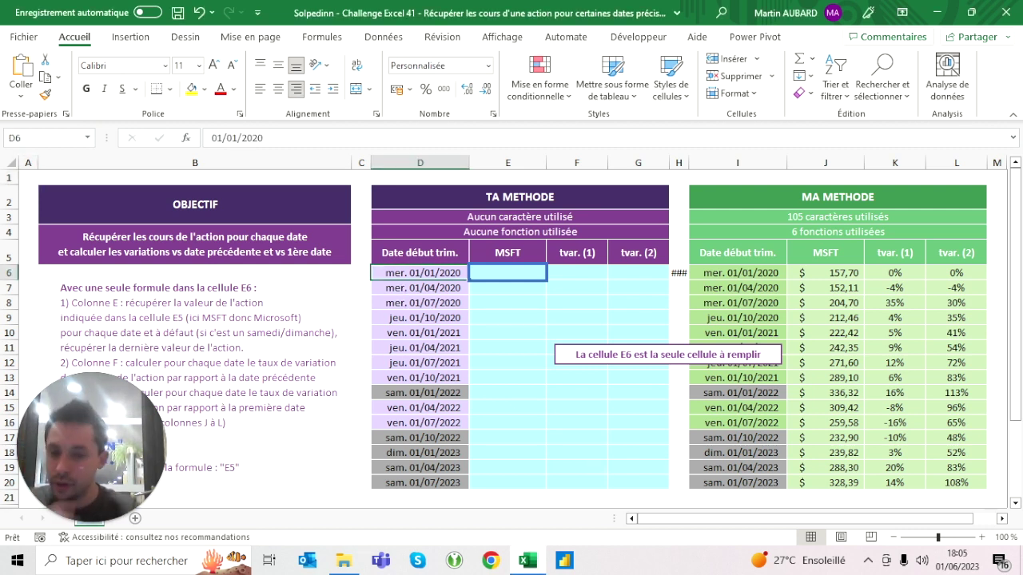
pyautogui.click(508, 468)
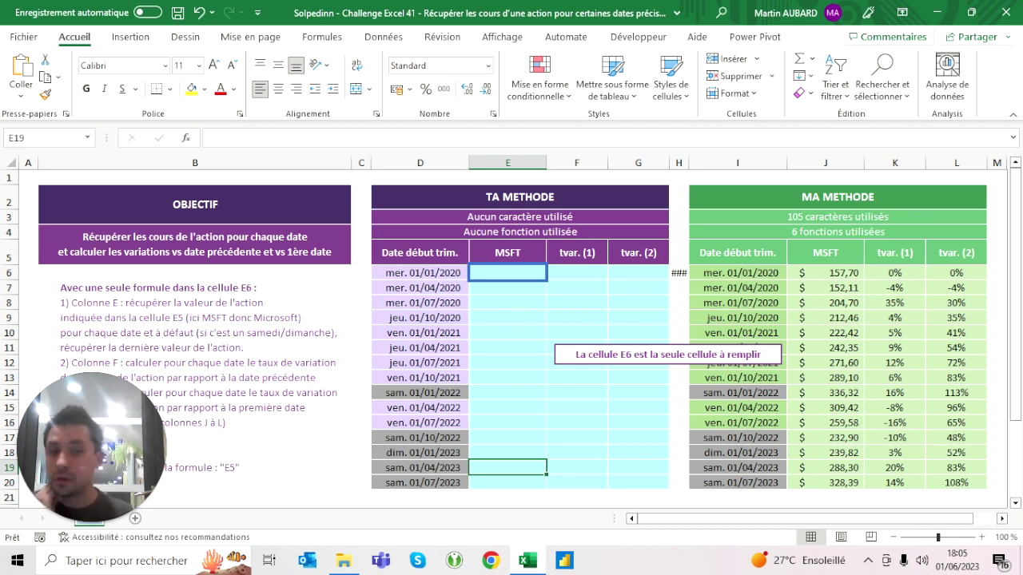
pyautogui.click(419, 272)
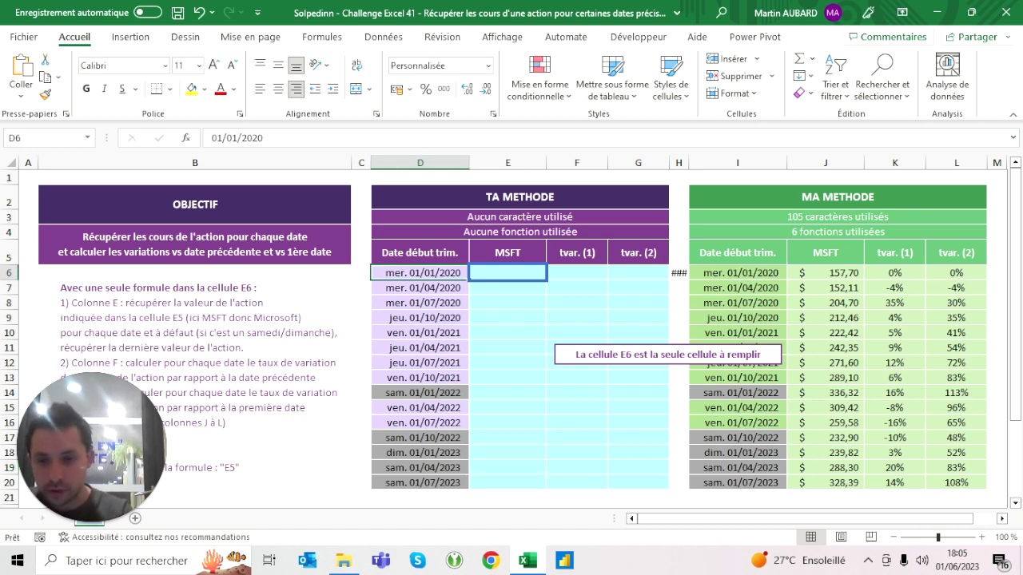
pyautogui.hotkey('ctrl', 'shift', 'Down')
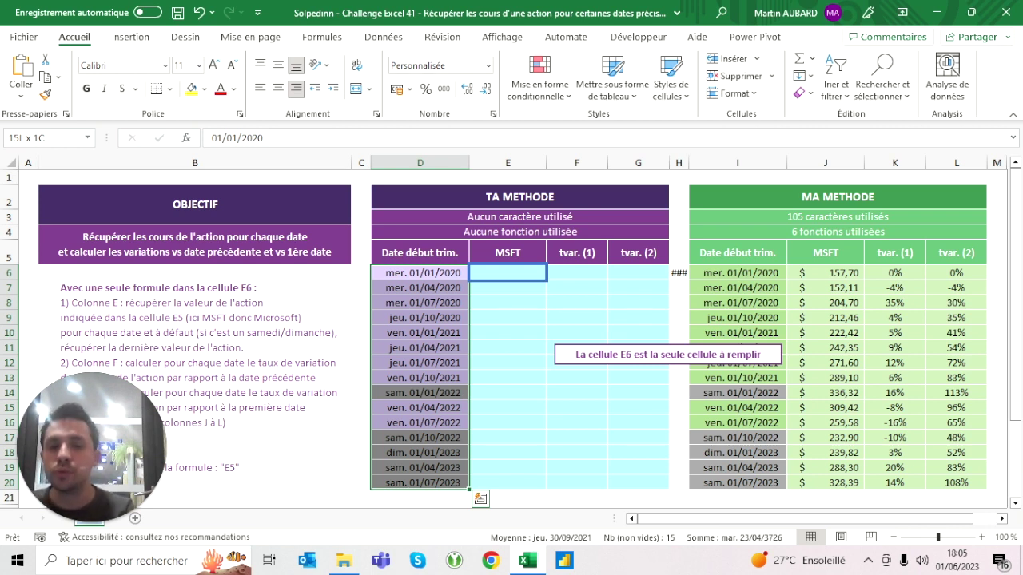
pyautogui.click(420, 273)
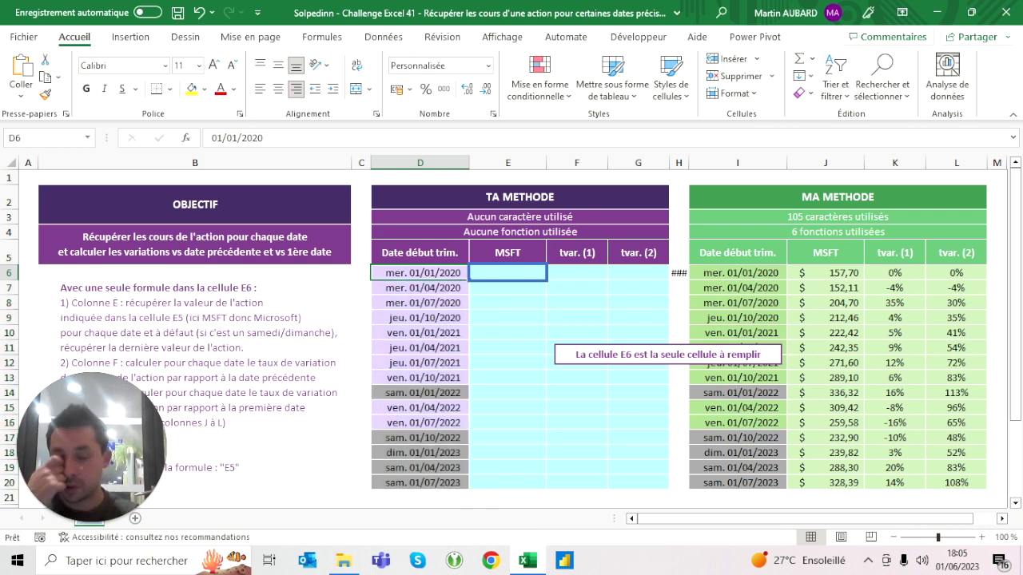
# Inspect the reference spill formula, its prices and its variations in J6:L8
pyautogui.click(894, 272)
pyautogui.press('Down')
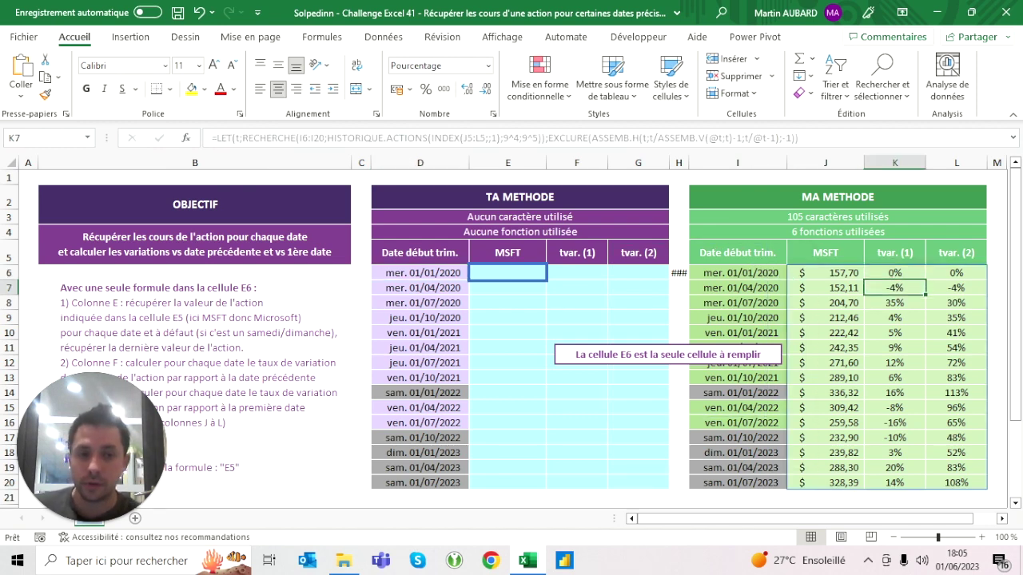
pyautogui.press('Down')
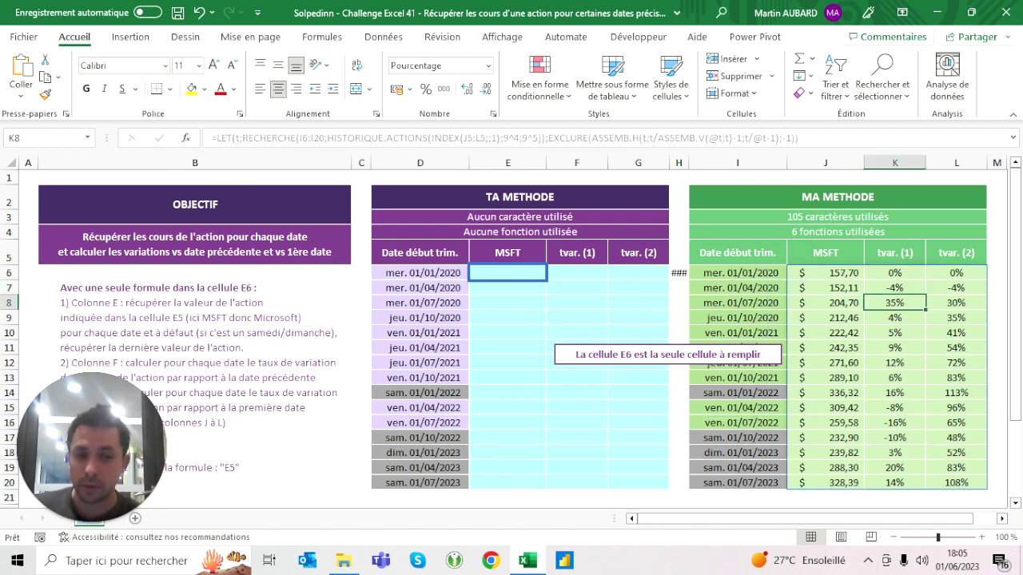
pyautogui.press('Left')
pyautogui.press('Up')
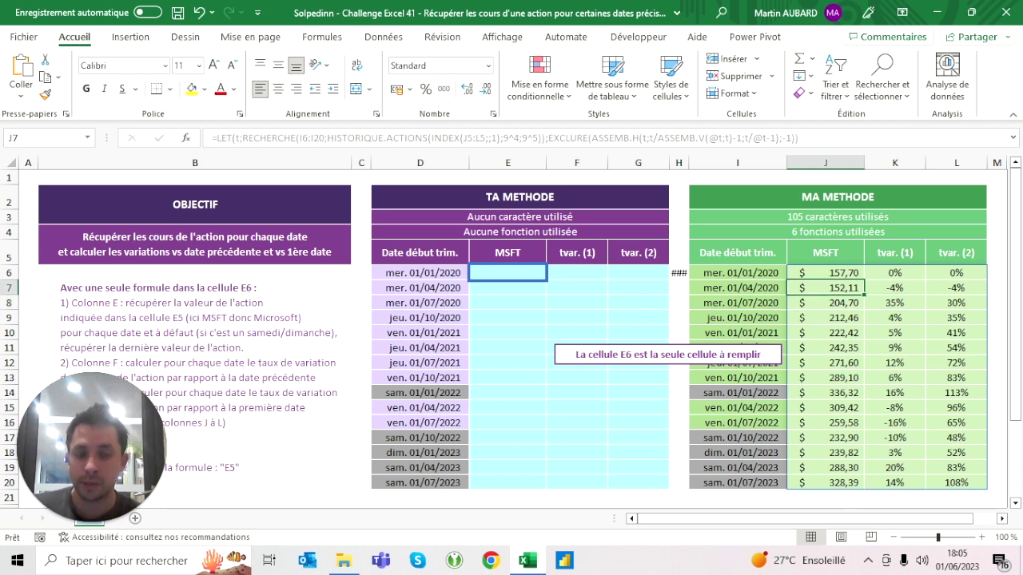
pyautogui.click(895, 303)
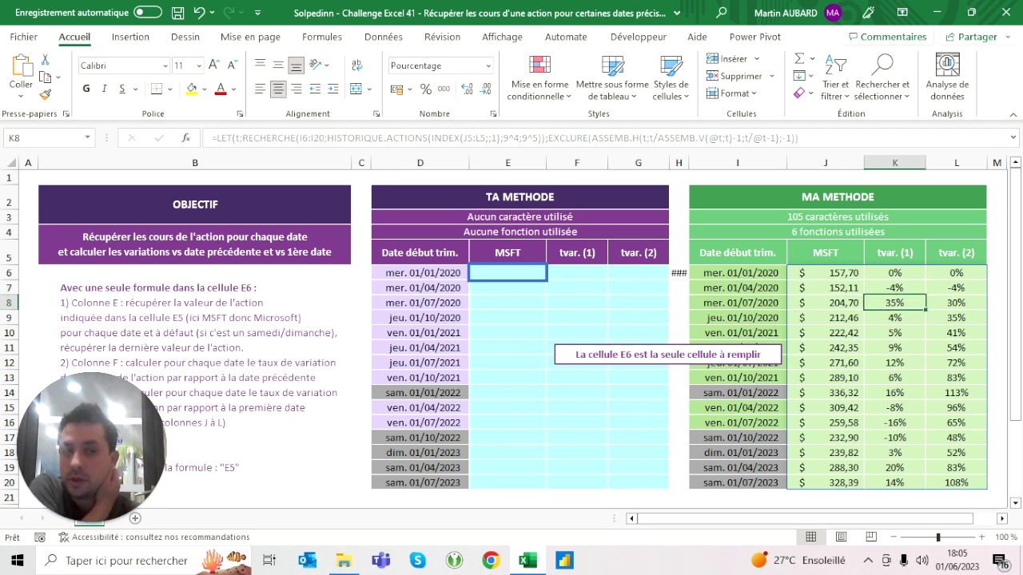
pyautogui.click(826, 303)
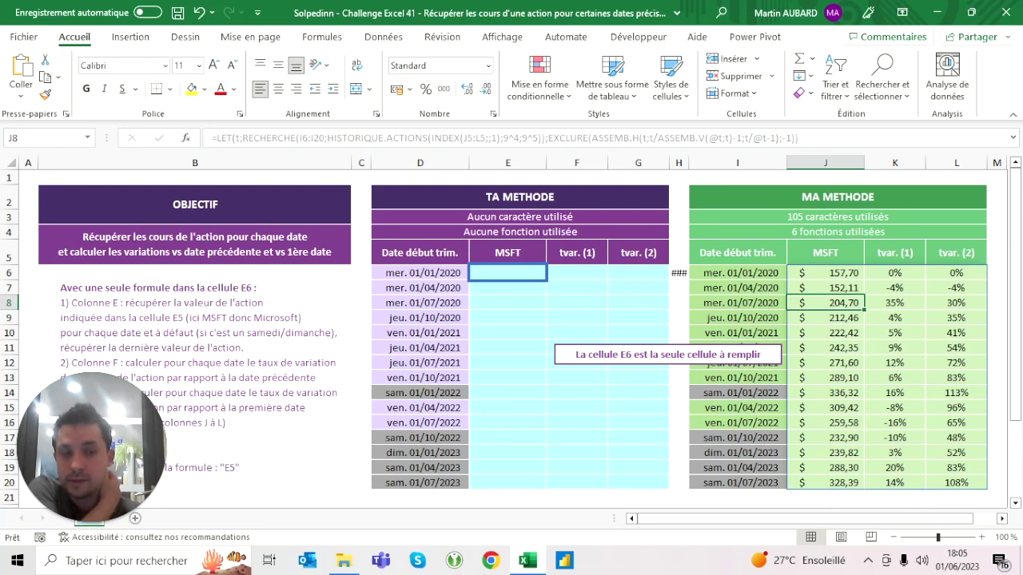
pyautogui.click(825, 272)
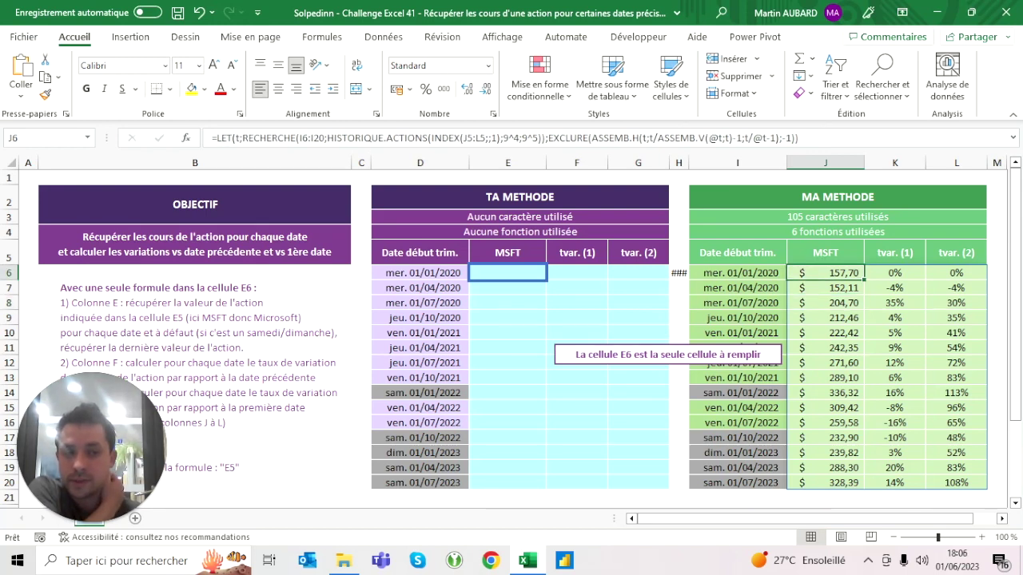
pyautogui.click(955, 302)
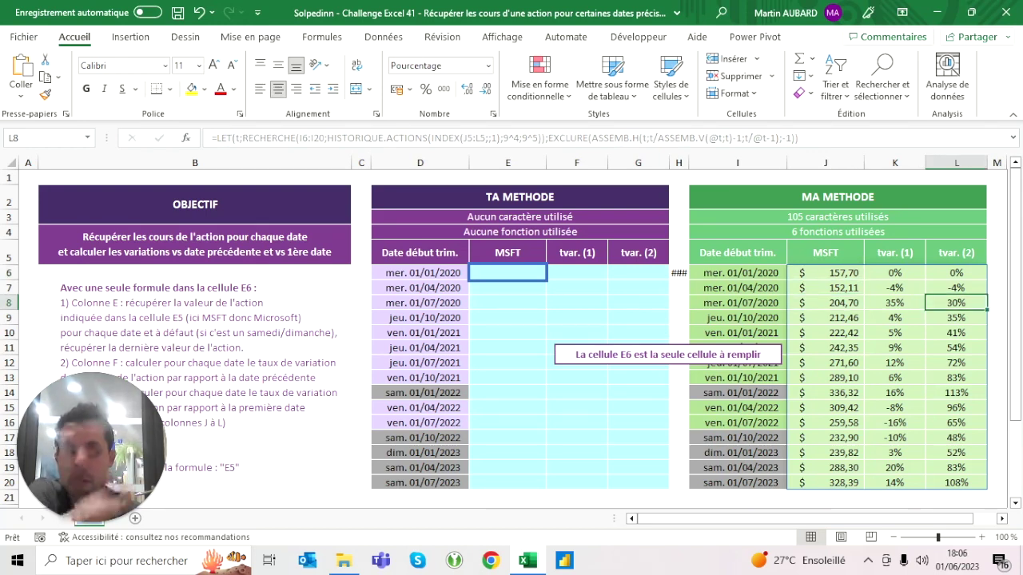
# Inspect the reference dates, prices and LET formula in rows 19–20 and the first reference date in I6
pyautogui.click(894, 483)
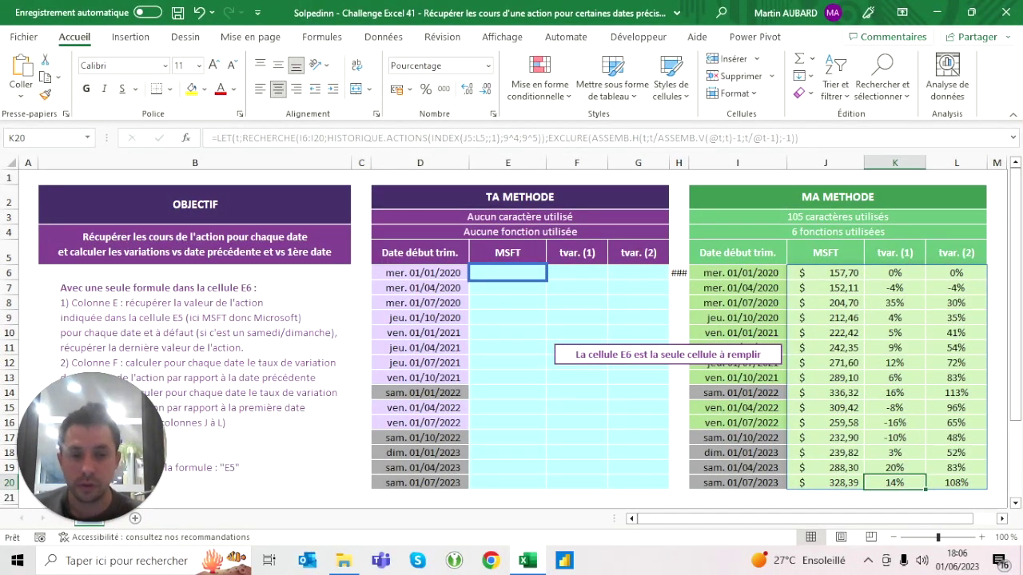
pyautogui.press('Up')
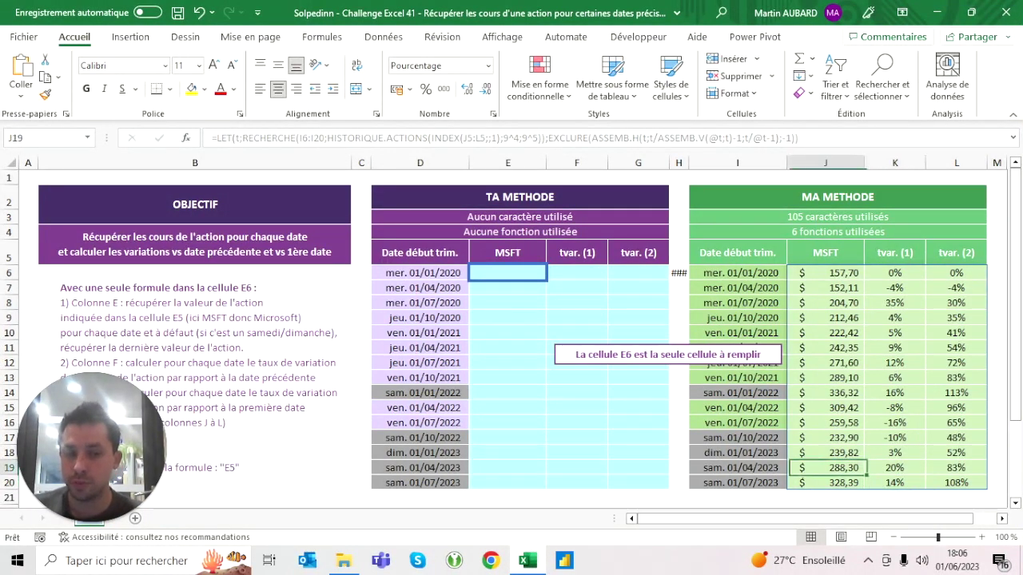
pyautogui.press('Left')
pyautogui.press('Left')
pyautogui.click(737, 482)
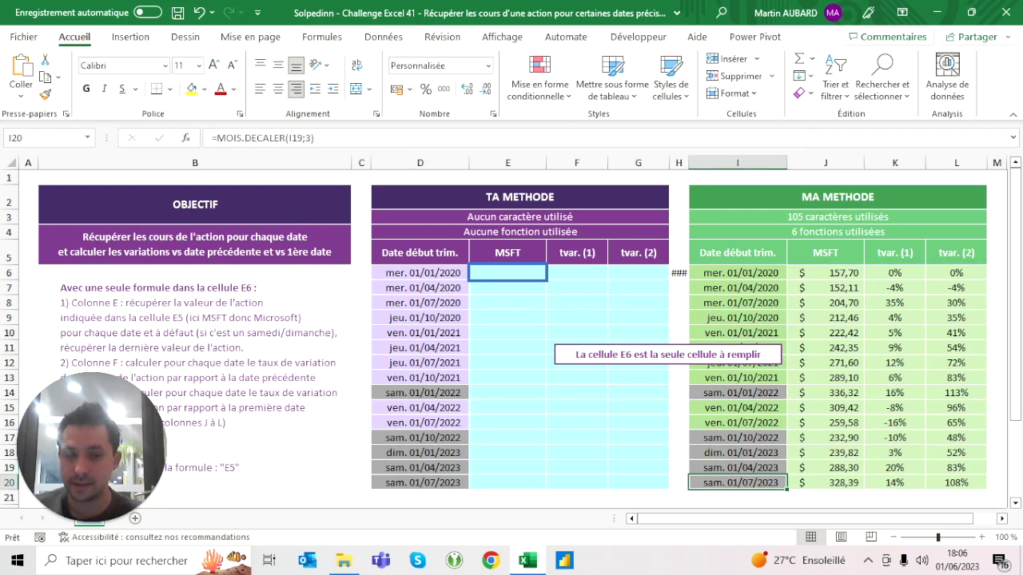
pyautogui.click(956, 482)
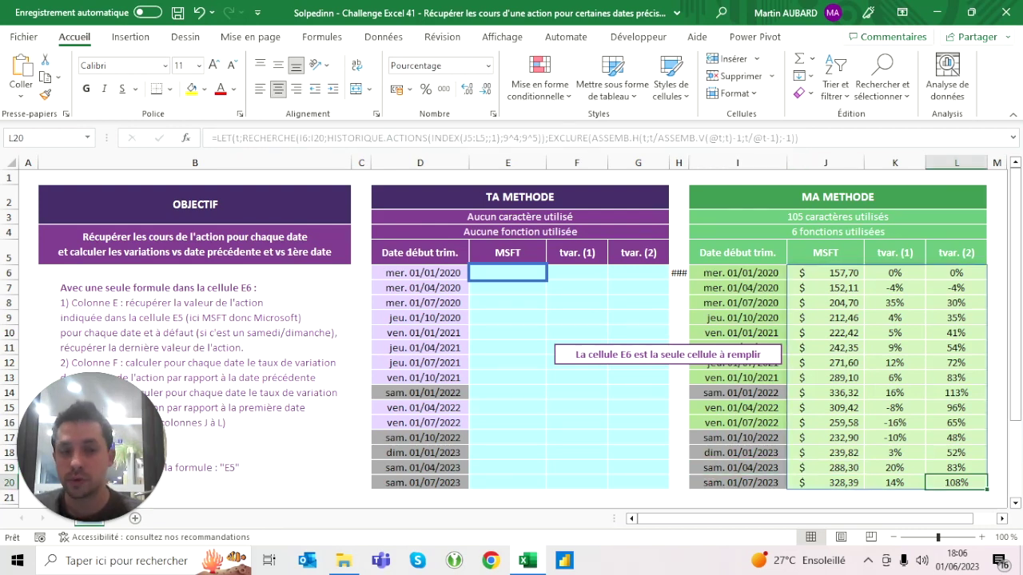
pyautogui.click(826, 482)
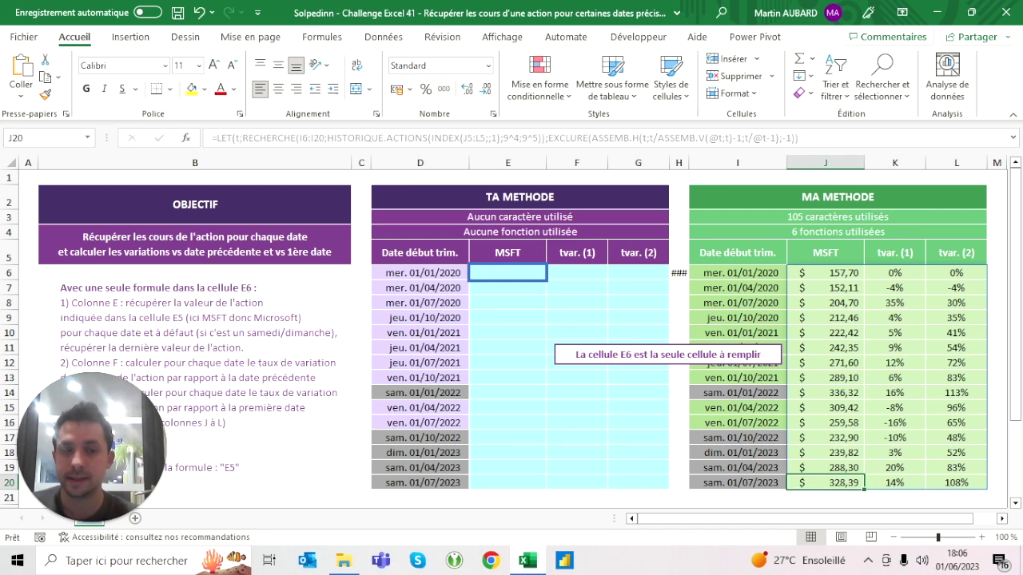
pyautogui.click(825, 273)
pyautogui.click(736, 272)
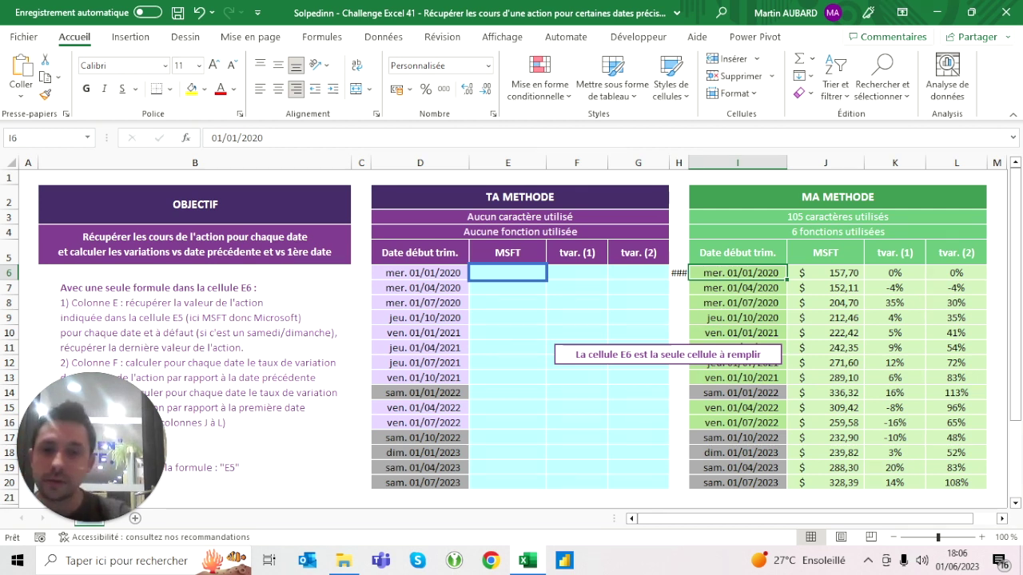
# Enter =HISTORIQUE.ACTIONS(E5;D6) in E6, which returns #VALEUR!
pyautogui.click(507, 253)
pyautogui.press('Down')
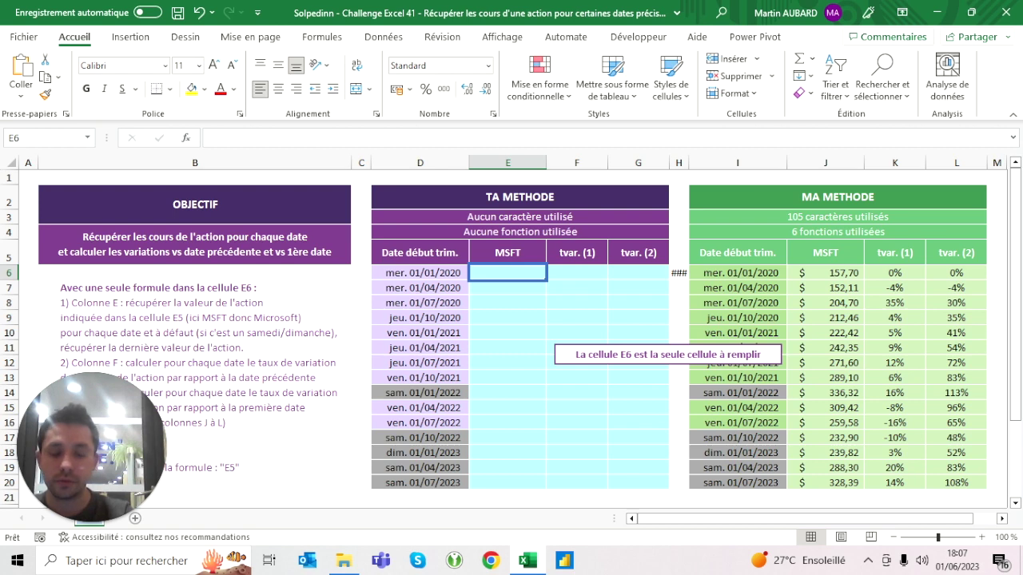
pyautogui.write('=hi')
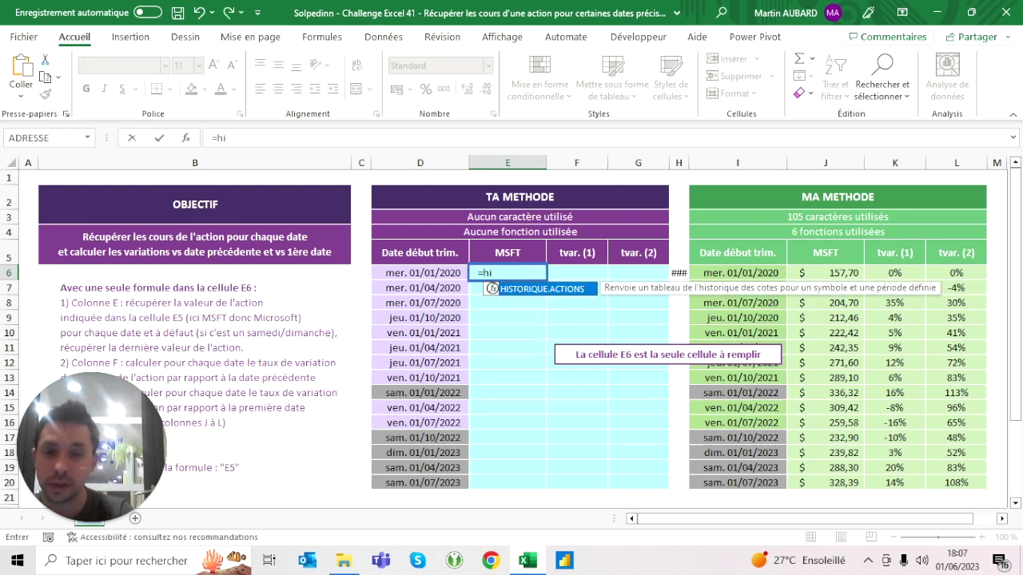
pyautogui.press('Tab')
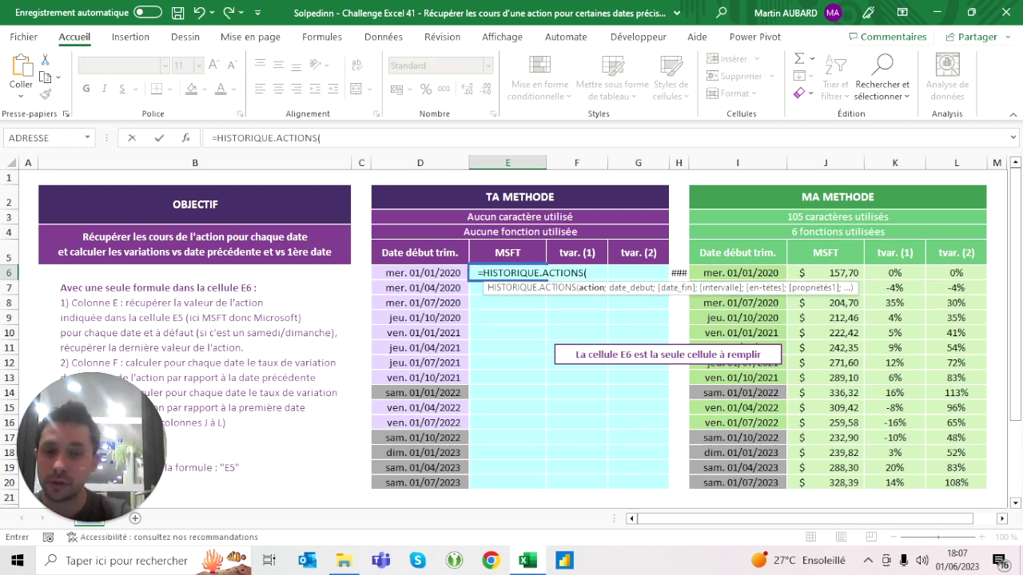
pyautogui.press('Up')
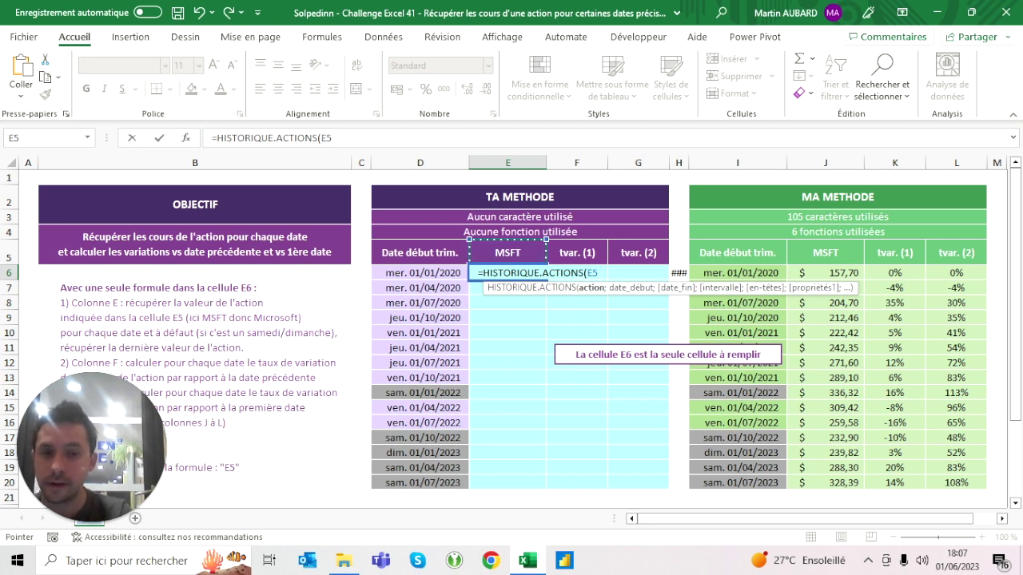
pyautogui.write(';')
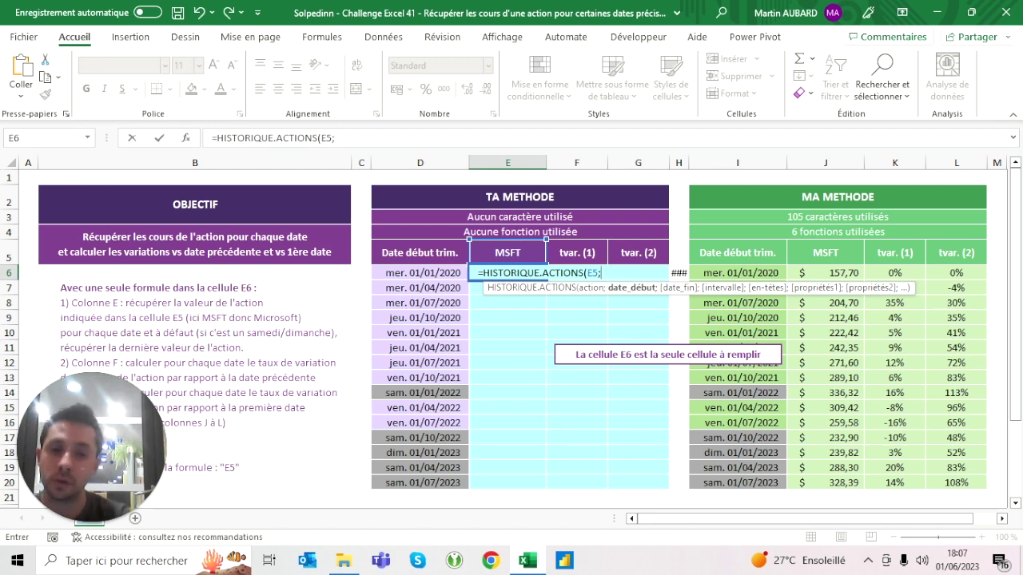
pyautogui.click(419, 273)
pyautogui.write('=')
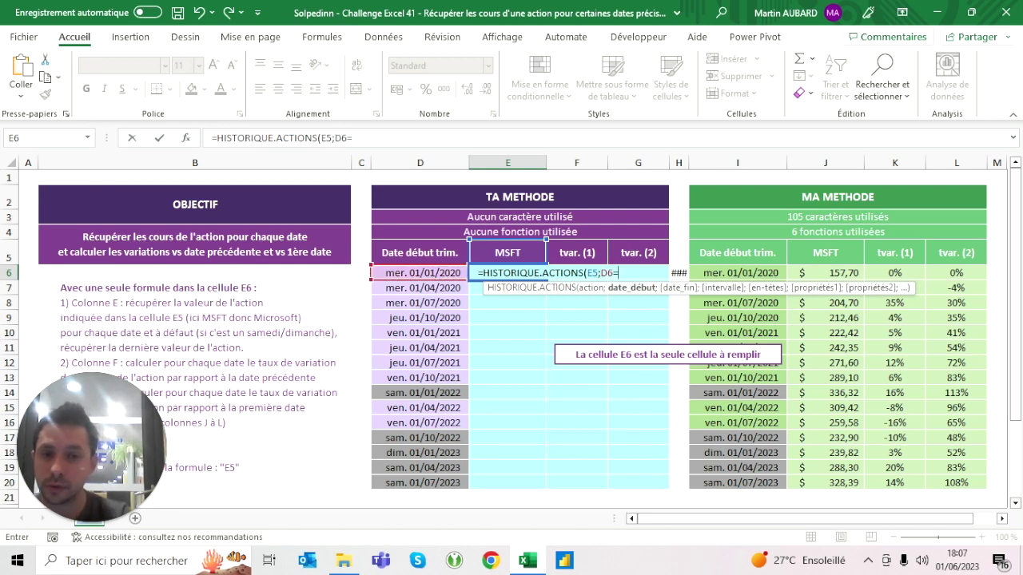
pyautogui.hotkey('ctrl', 'Return')
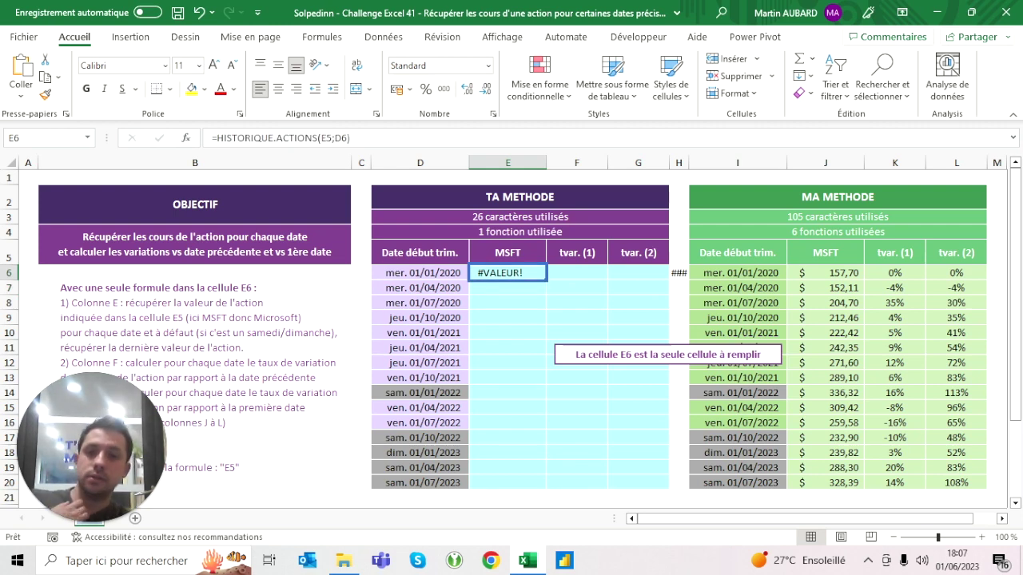
pyautogui.press('F2')
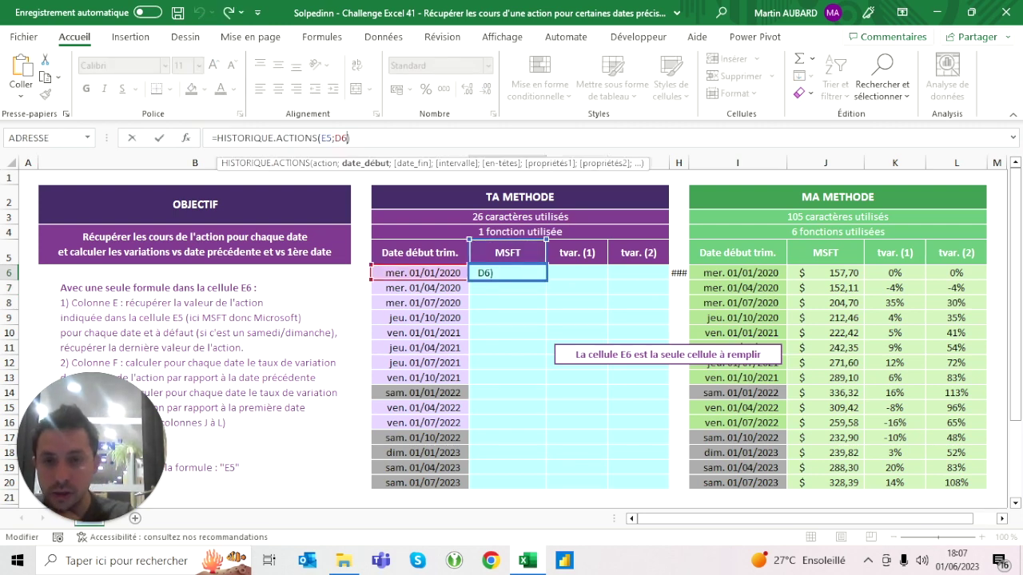
pyautogui.write('+1')
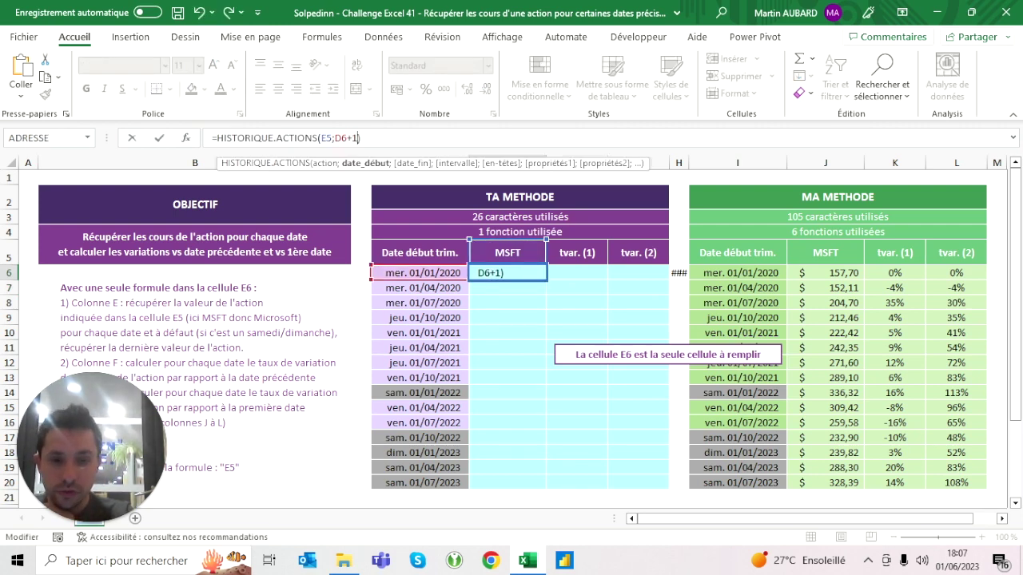
pyautogui.hotkey('ctrl', 'Return')
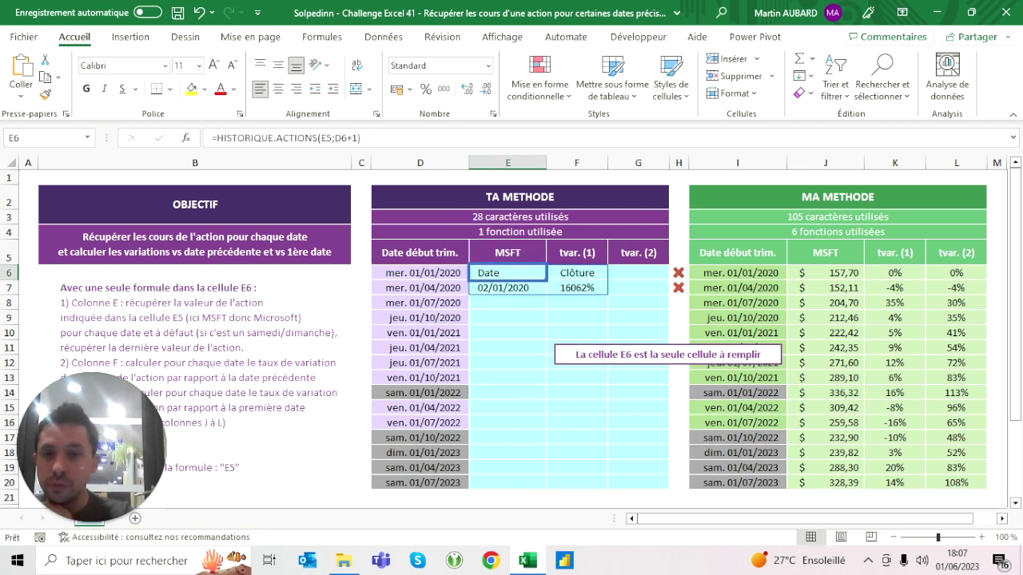
pyautogui.press('Left')
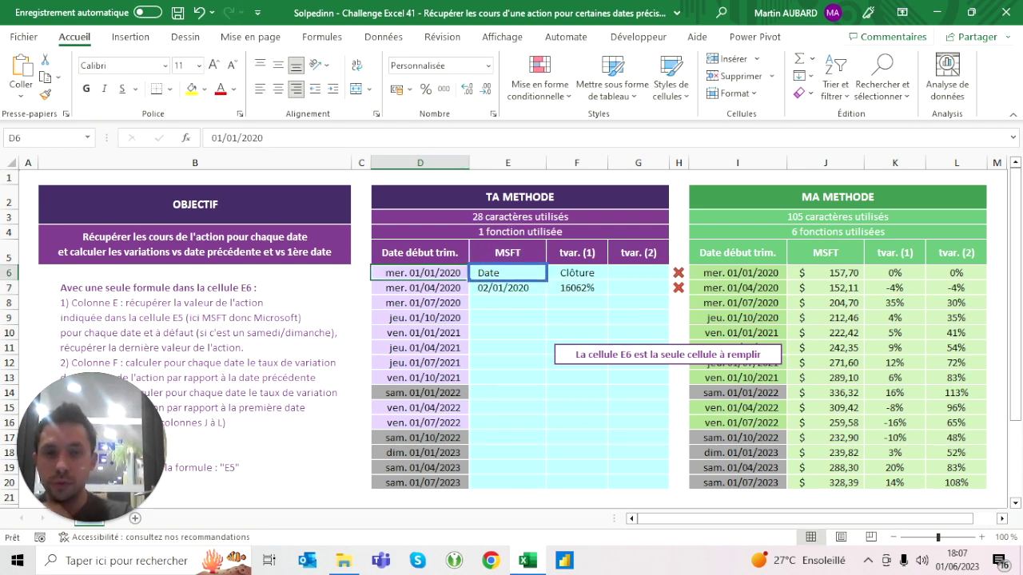
pyautogui.click(487, 67)
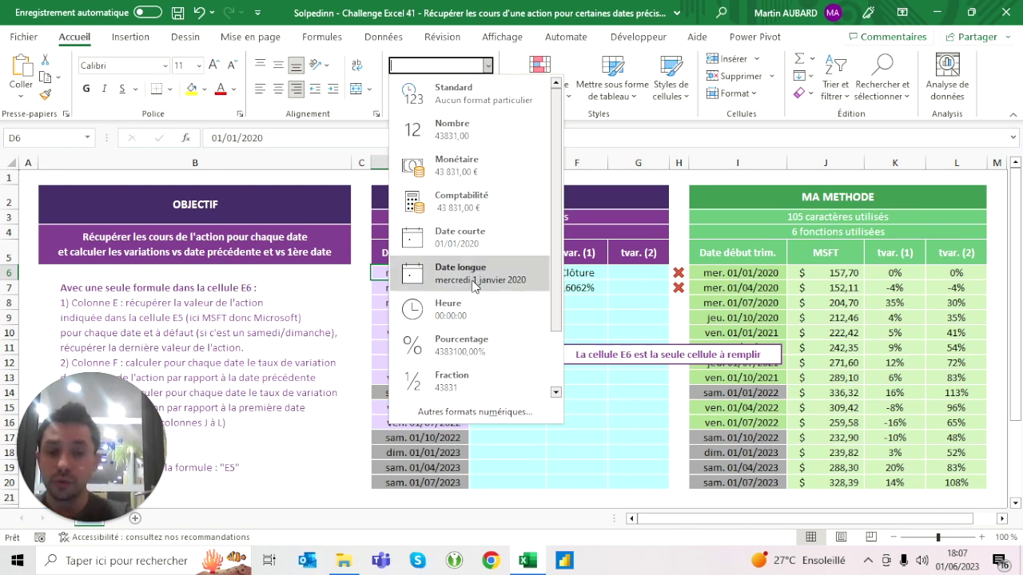
pyautogui.press('Escape')
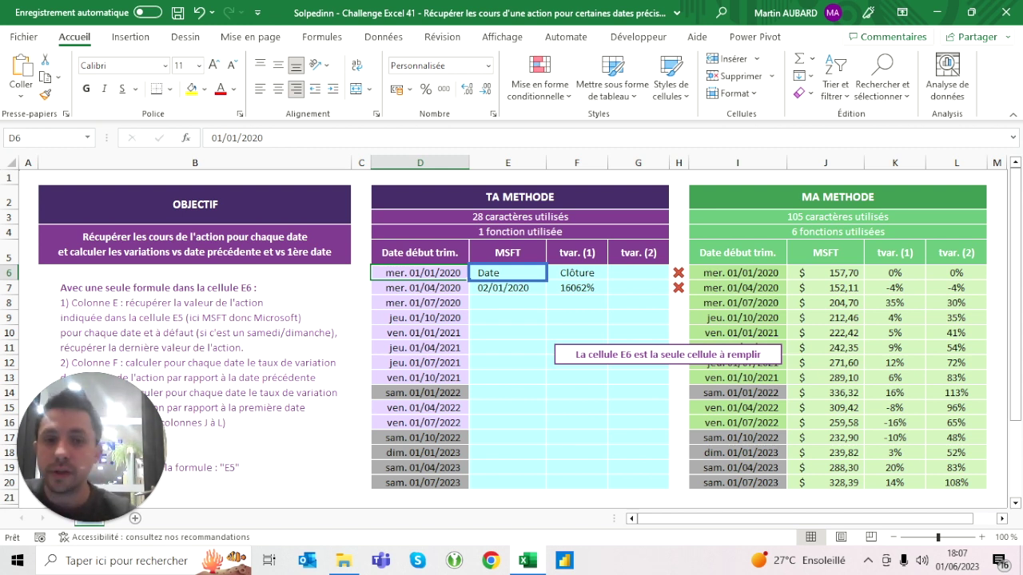
pyautogui.click(508, 272)
pyautogui.click(508, 288)
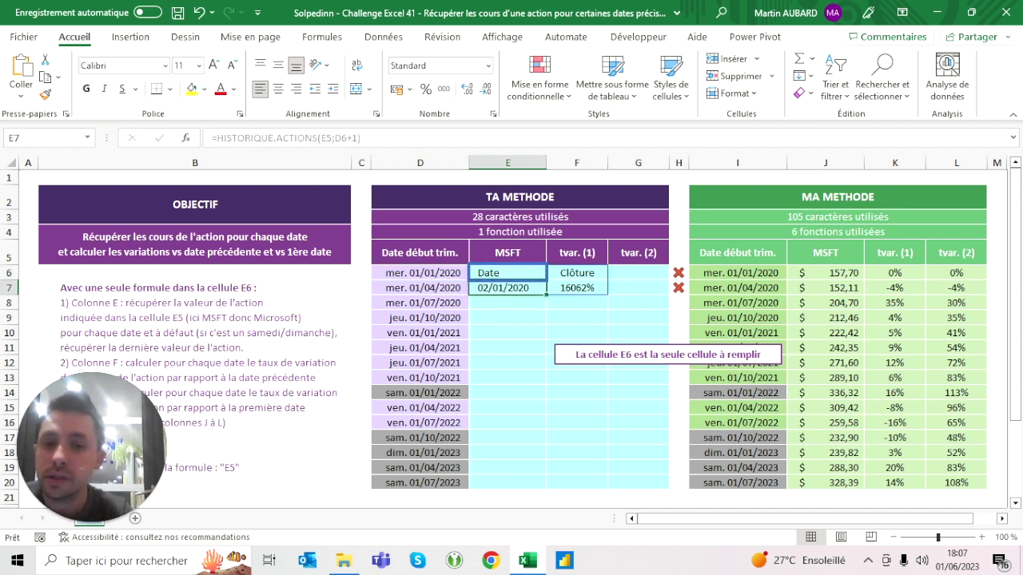
# Set F7 to Standard number format so it shows $ 160,62, then return to E6
pyautogui.click(577, 288)
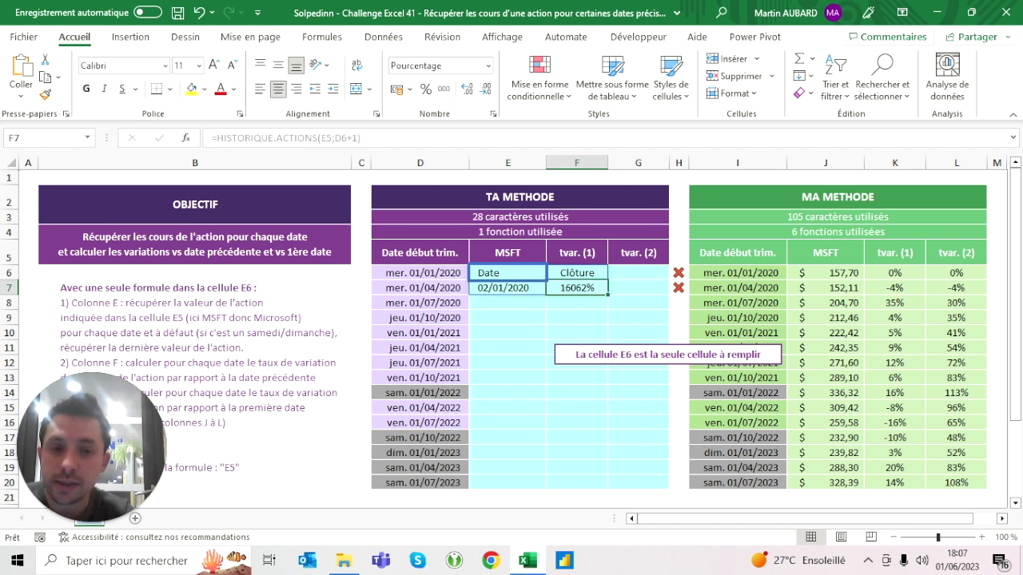
pyautogui.click(486, 67)
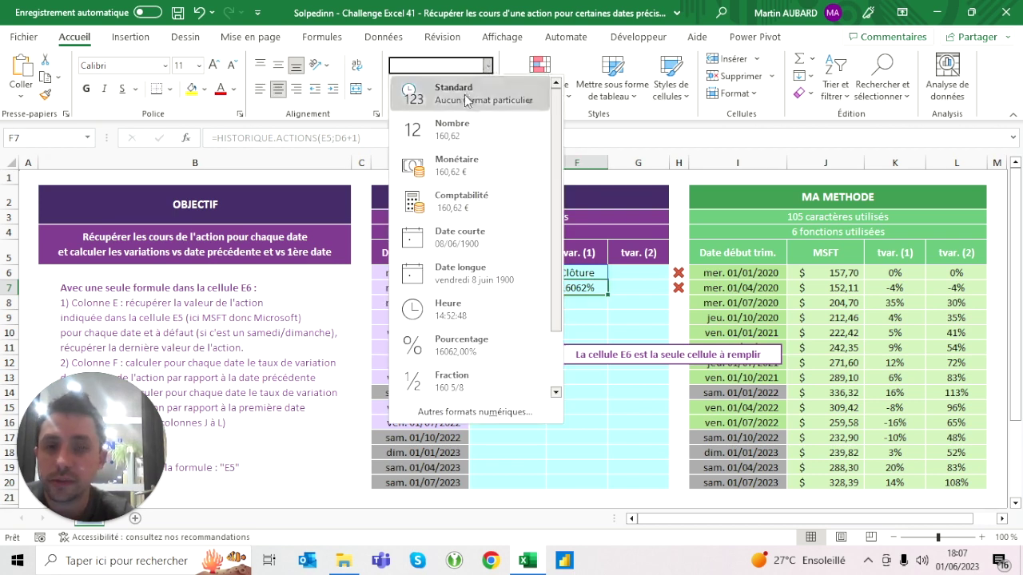
pyautogui.click(468, 99)
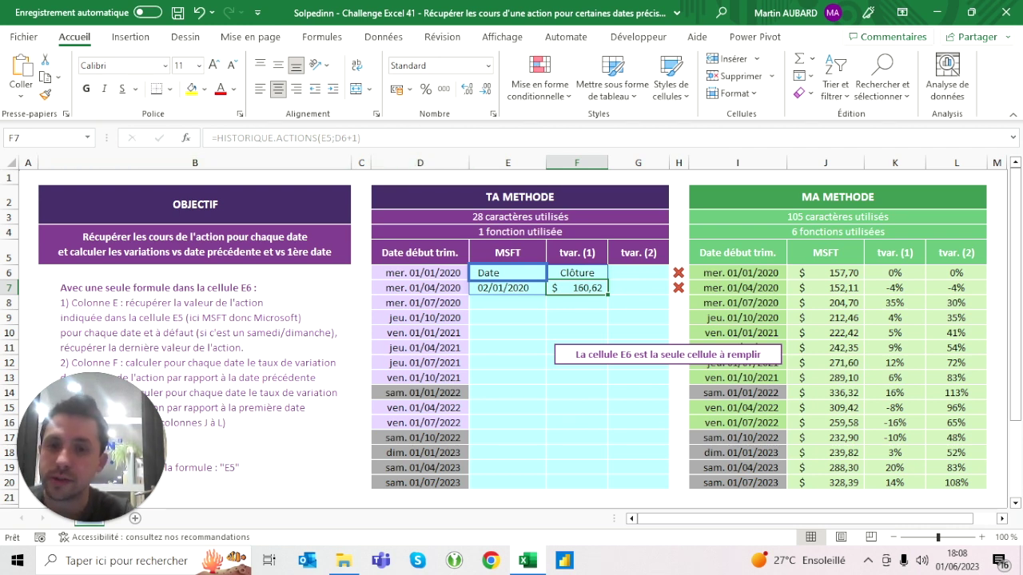
pyautogui.click(507, 287)
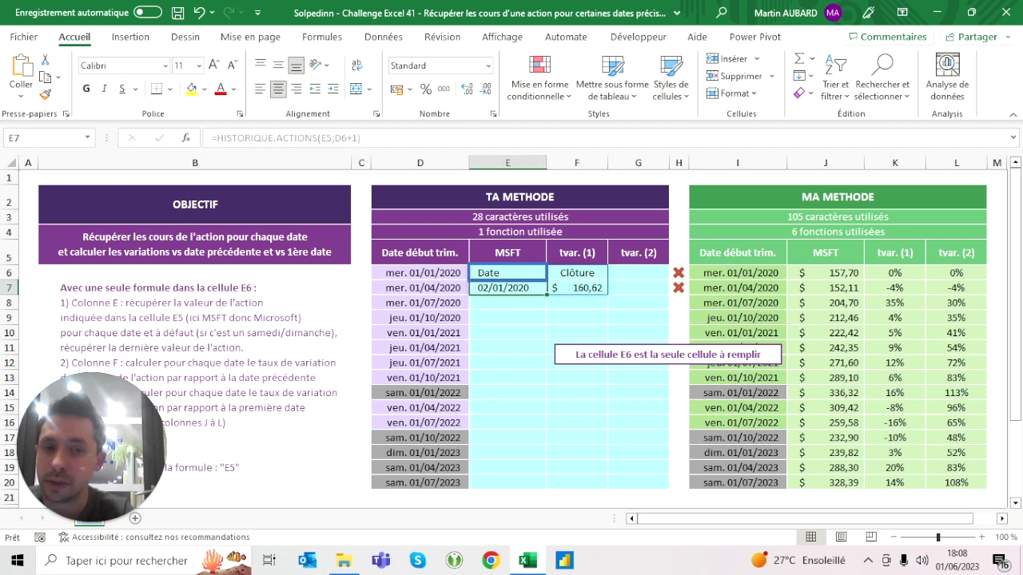
pyautogui.click(507, 272)
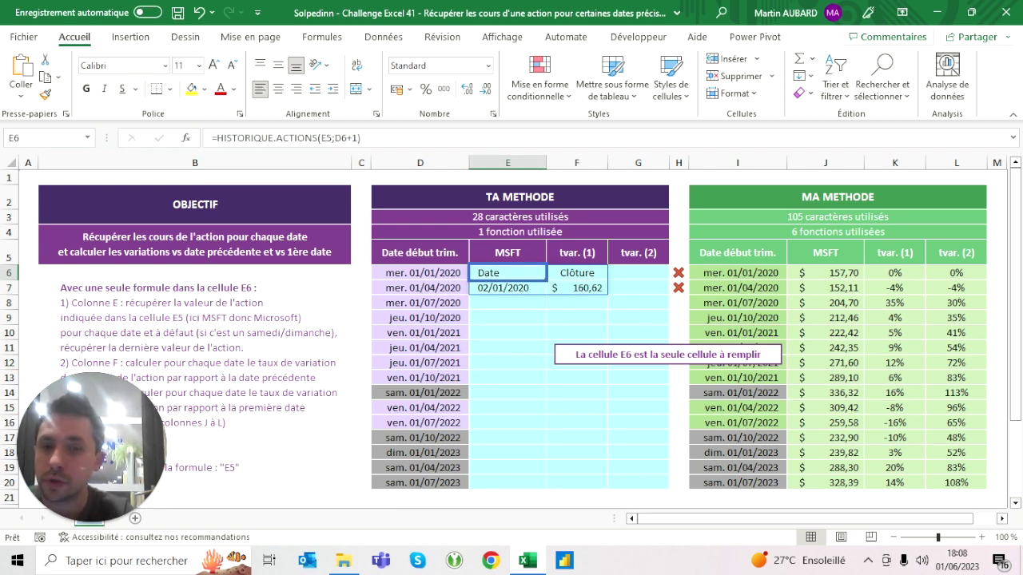
# Add D6+10 as the end date so the formula reads =HISTORIQUE.ACTIONS(E5;D6+1;D6+10)
pyautogui.press('F2')
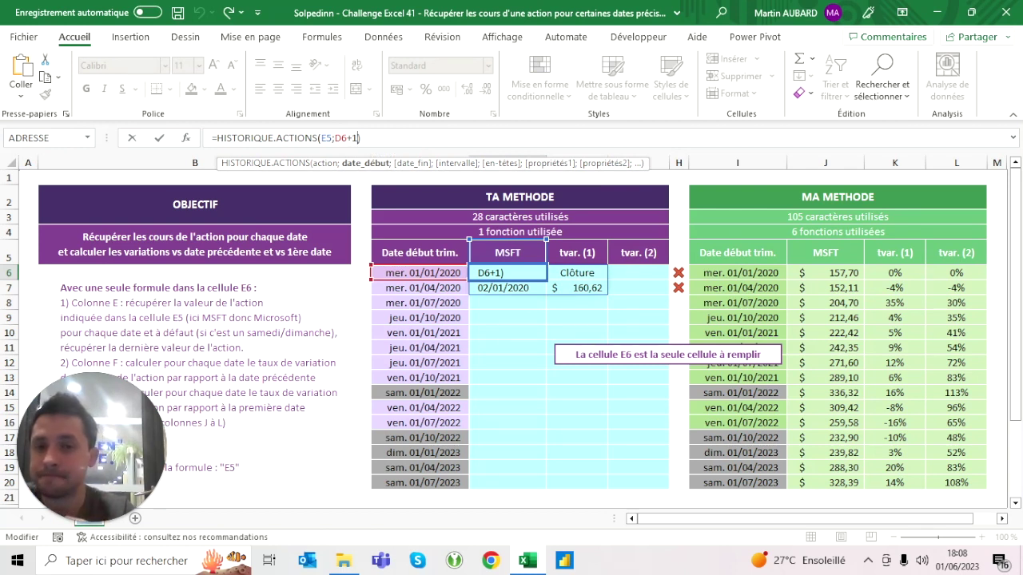
pyautogui.write(';D6')
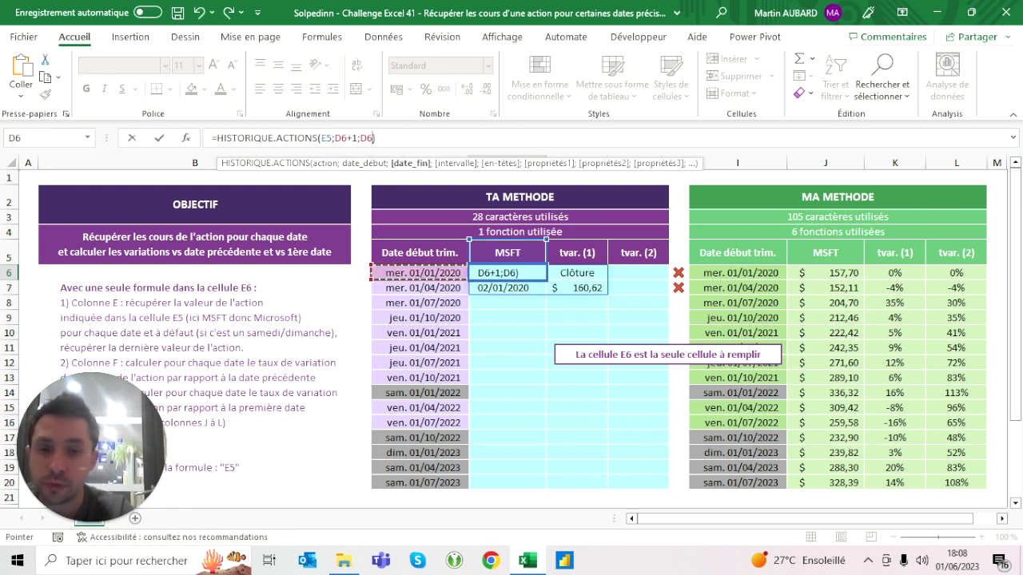
pyautogui.write('+10')
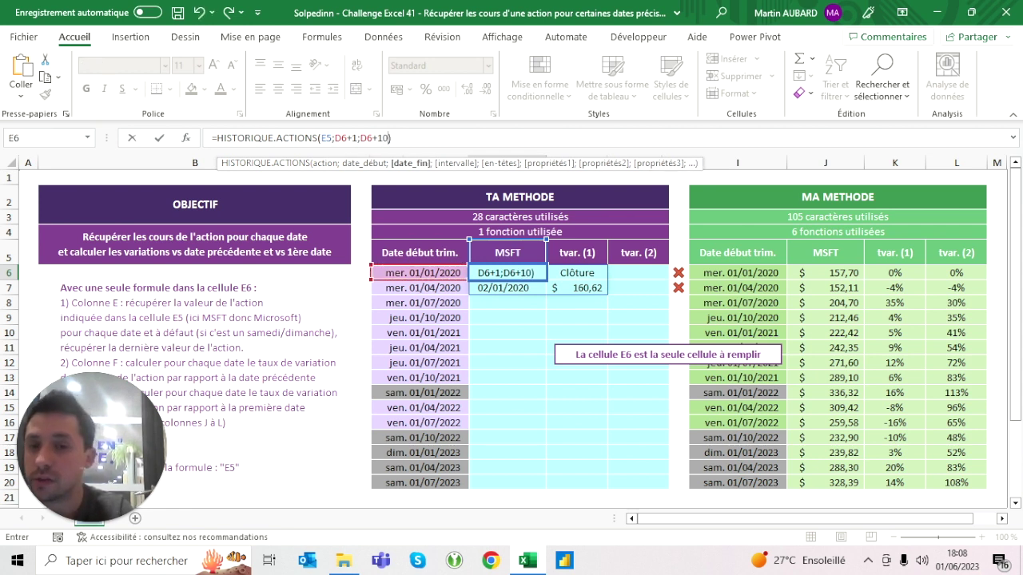
pyautogui.click(343, 138)
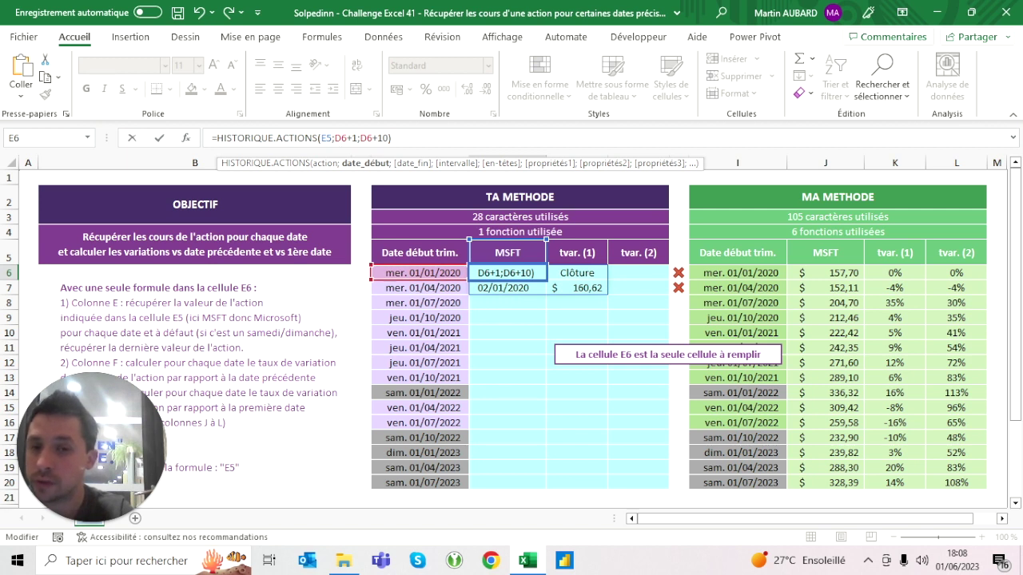
# Commit the D6+1 to D6+10 formula and check the spilled January 2020 dates
pyautogui.click(372, 137)
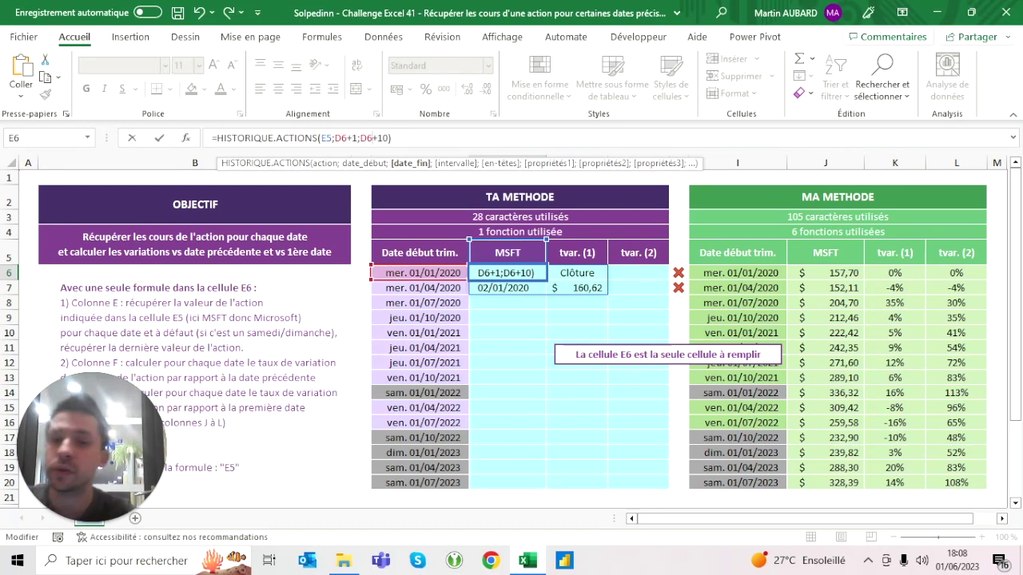
pyautogui.press('Return')
pyautogui.click(507, 317)
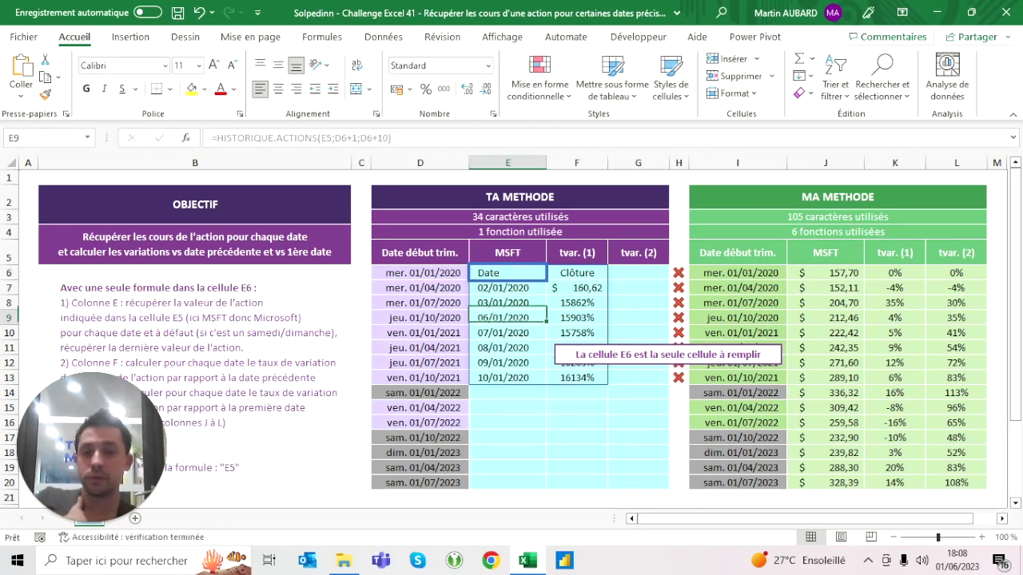
pyautogui.click(507, 332)
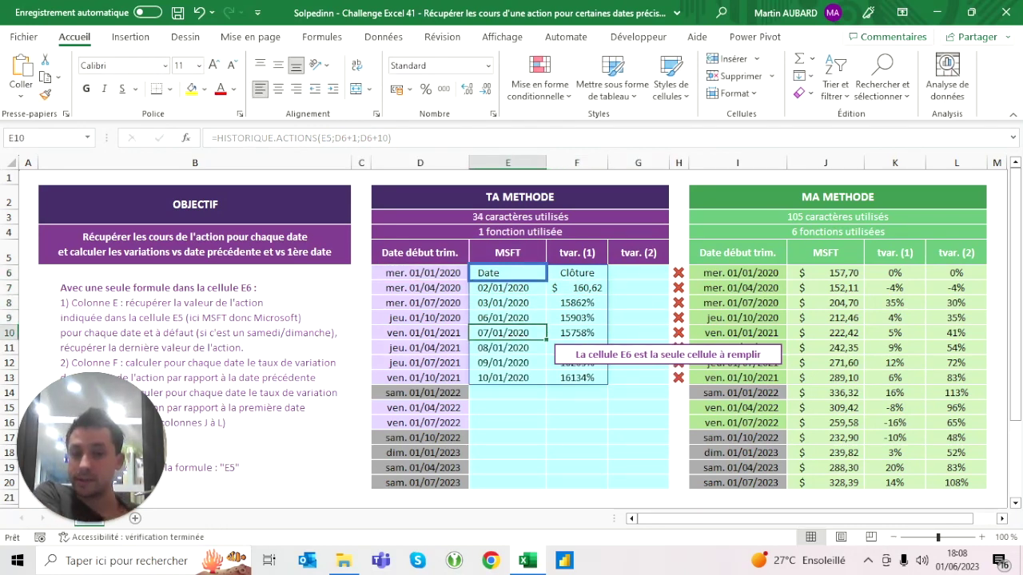
pyautogui.press('Up')
pyautogui.press('Up')
pyautogui.press('Up')
pyautogui.press('Up')
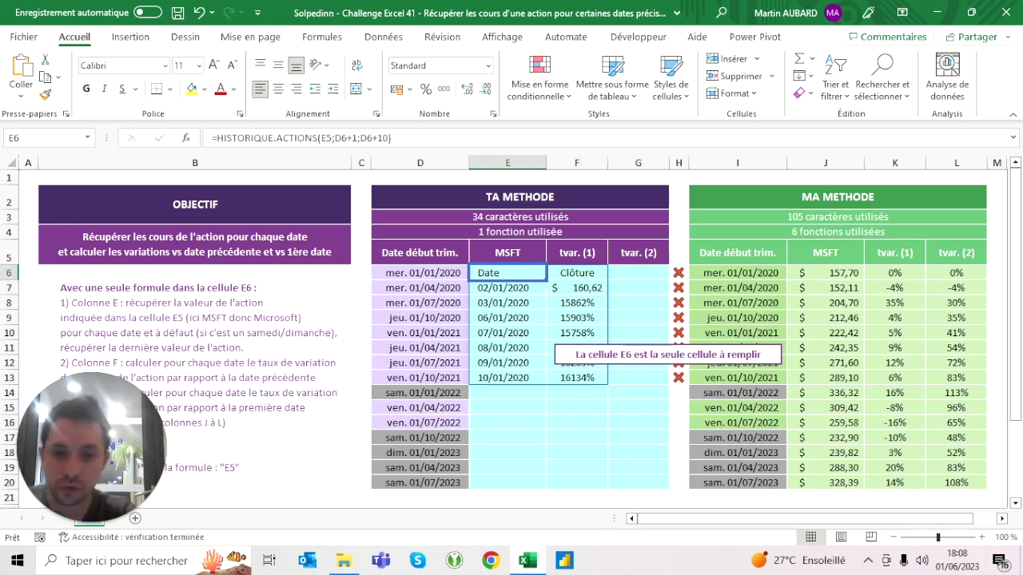
# Apply Standard number format to F6:G20 so the prices show as dollars
pyautogui.press('Right')
pyautogui.hotkey('shift', 'Right')
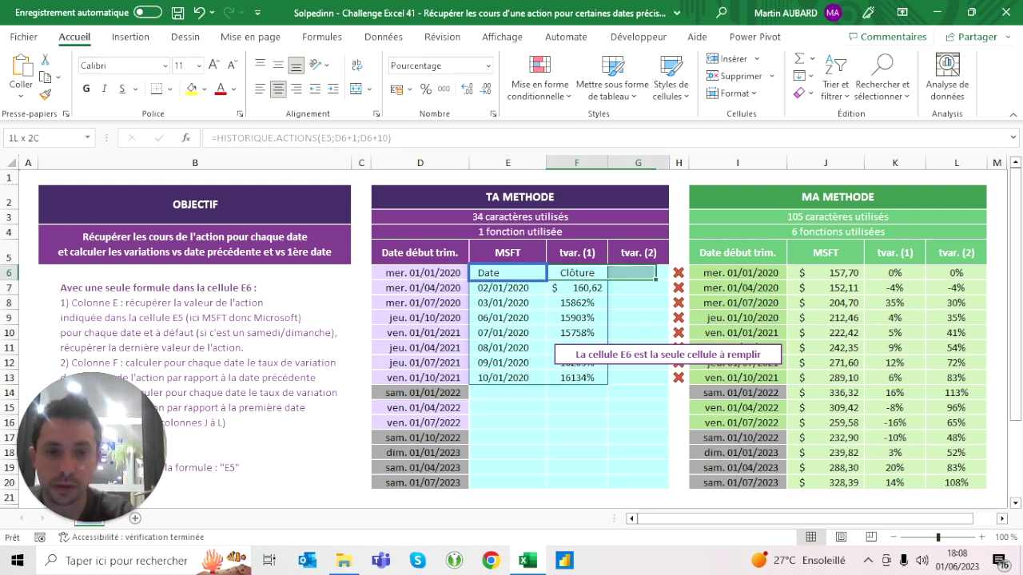
pyautogui.hotkey('shift', 'Down')
pyautogui.hotkey('shift', 'Down')
pyautogui.hotkey('shift', 'Down')
pyautogui.hotkey('shift', 'Down')
pyautogui.hotkey('shift', 'Down')
pyautogui.hotkey('shift', 'Down')
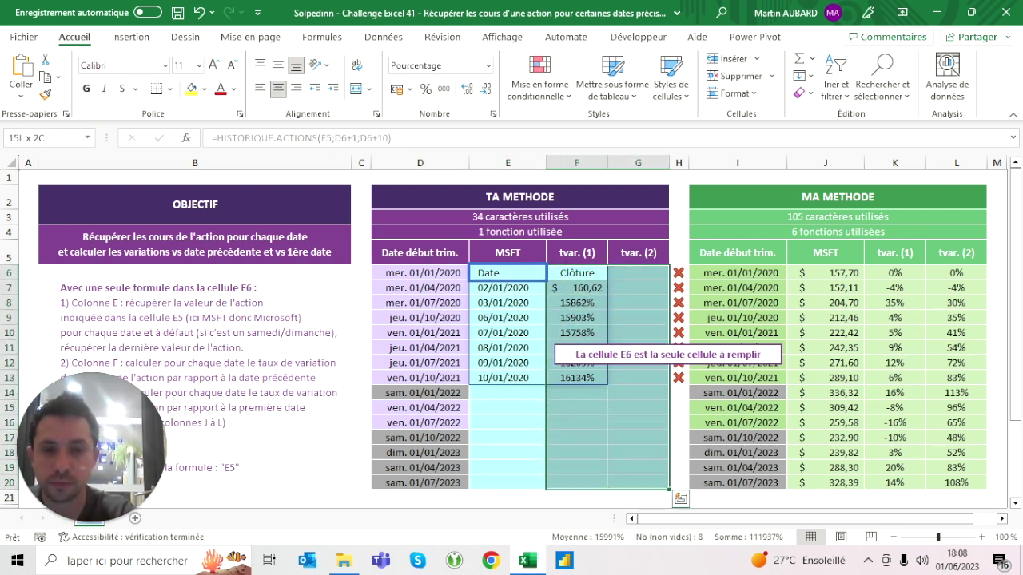
pyautogui.click(488, 66)
pyautogui.click(464, 101)
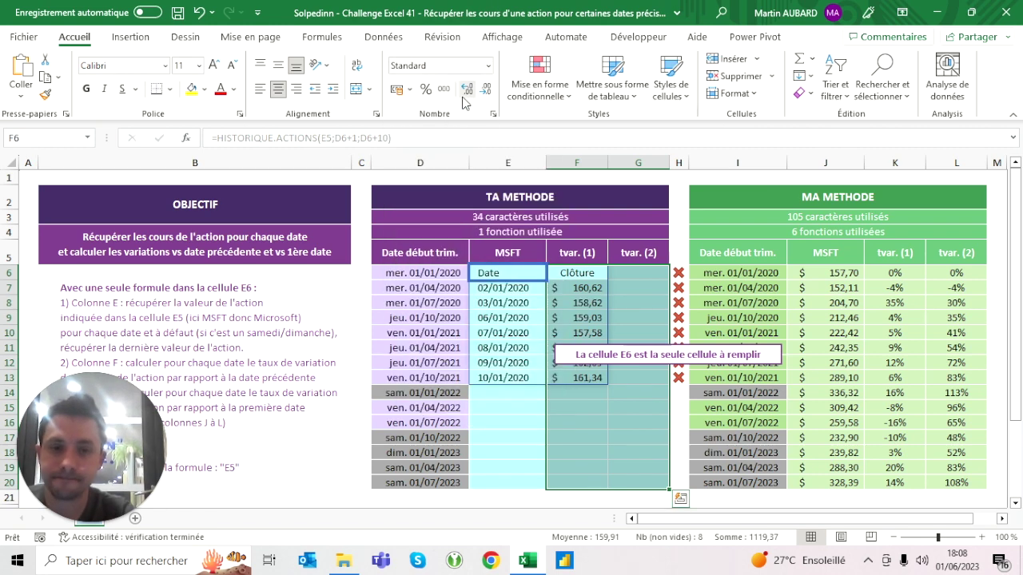
# Check the $ 160,62 to $ 161,34 prices down column F and reopen E6's formula
pyautogui.press('Left')
pyautogui.press('Right')
pyautogui.press('Down')
pyautogui.hotkey('shift', 'Down')
pyautogui.hotkey('shift', 'Down')
pyautogui.hotkey('shift', 'Down')
pyautogui.hotkey('shift', 'Down')
pyautogui.hotkey('shift', 'Down')
pyautogui.hotkey('shift', 'Down')
pyautogui.press('Left')
pyautogui.press('Right')
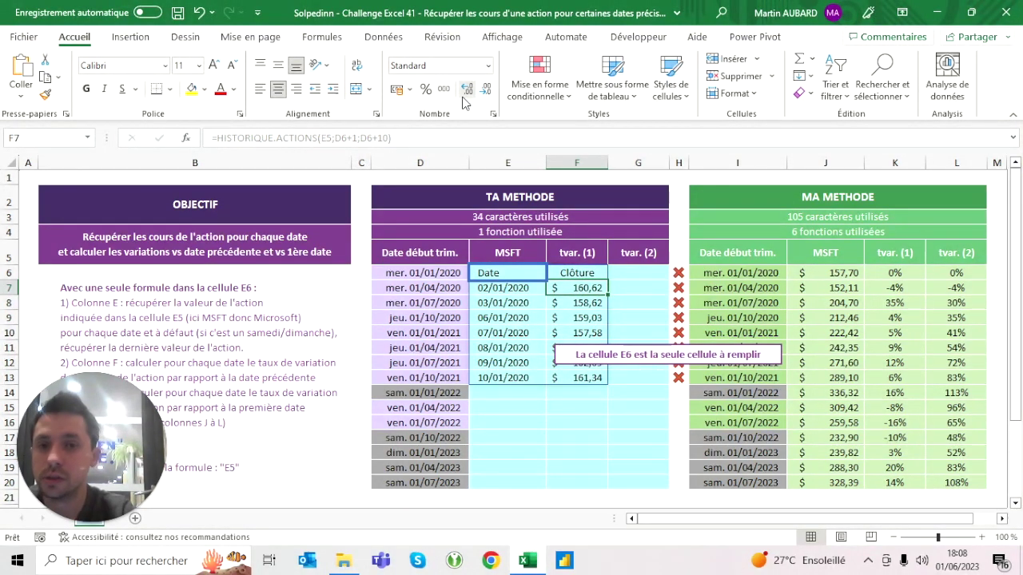
pyautogui.press('Left')
pyautogui.press('Up')
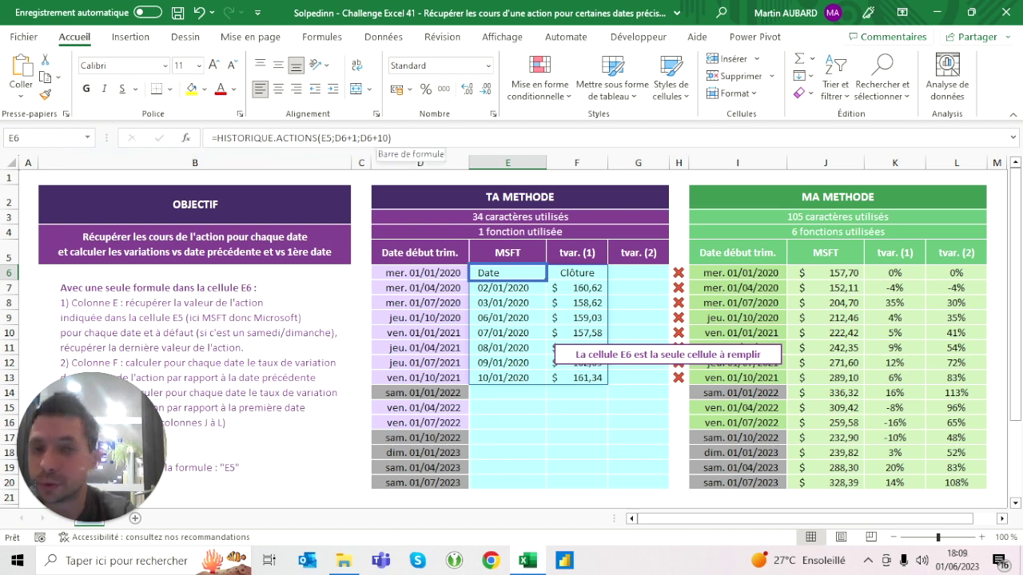
pyautogui.press('F2')
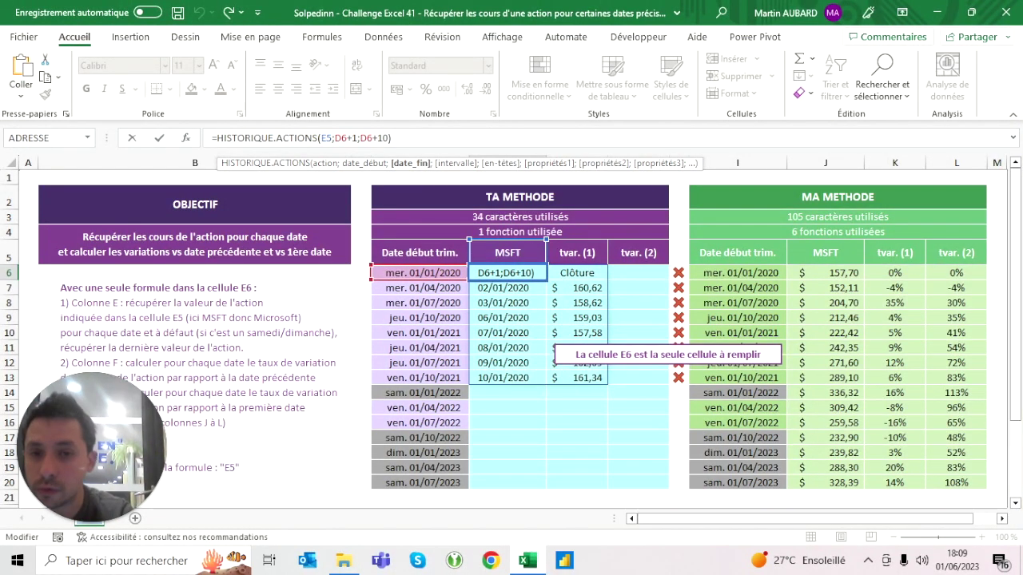
# Replace the date arguments with 99;AUJOURDHUI() and jump to the last row of the history
pyautogui.press('BackSpace')
pyautogui.press('BackSpace')
pyautogui.press('BackSpace')
pyautogui.press('BackSpace')
pyautogui.press('BackSpace')
pyautogui.press('BackSpace')
pyautogui.press('BackSpace')
pyautogui.press('BackSpace')
pyautogui.press('BackSpace')
pyautogui.press('BackSpace')
pyautogui.press('BackSpace')
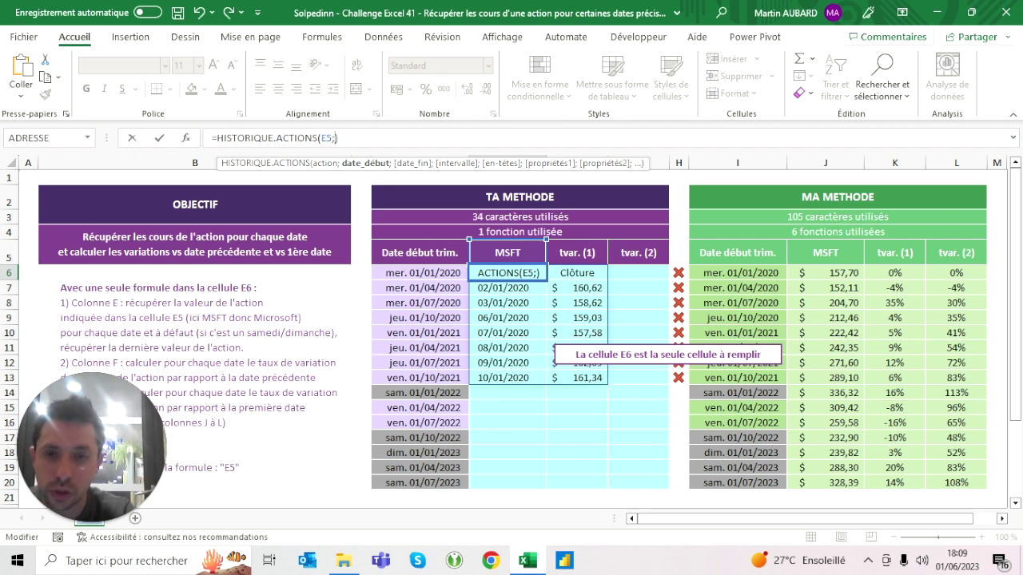
pyautogui.write('99')
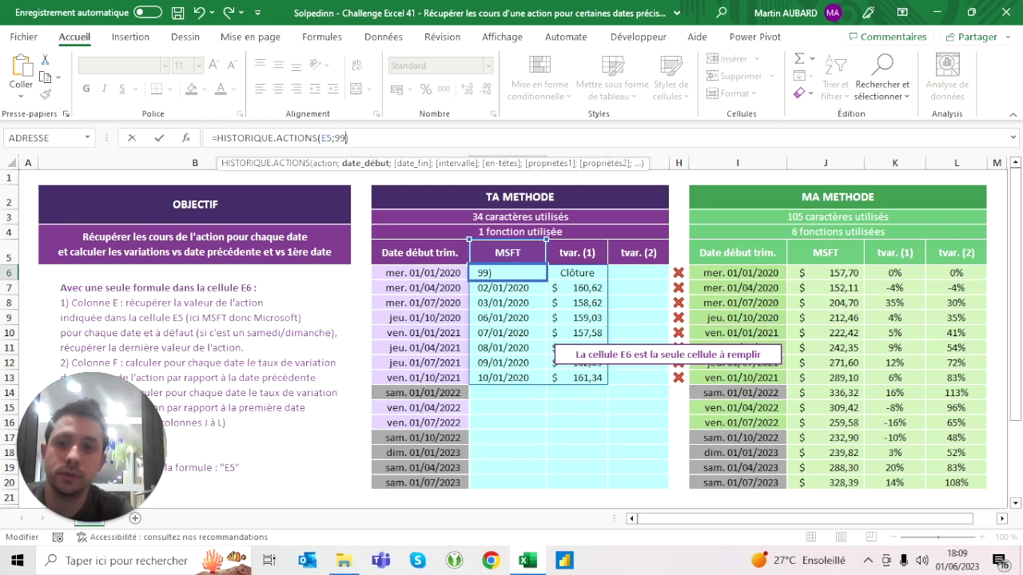
pyautogui.write(';')
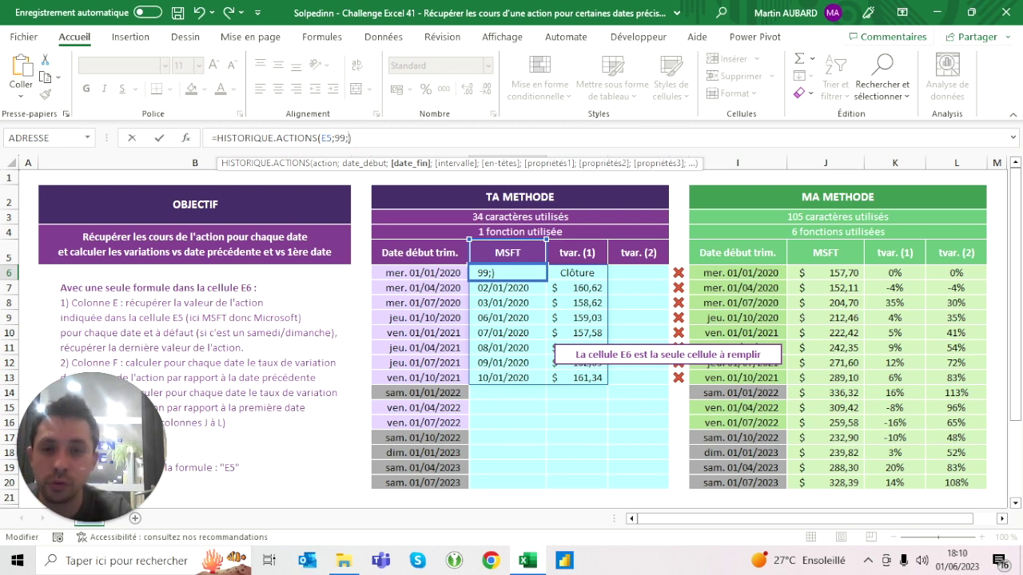
pyautogui.write('aujourdhui())')
pyautogui.press('Return')
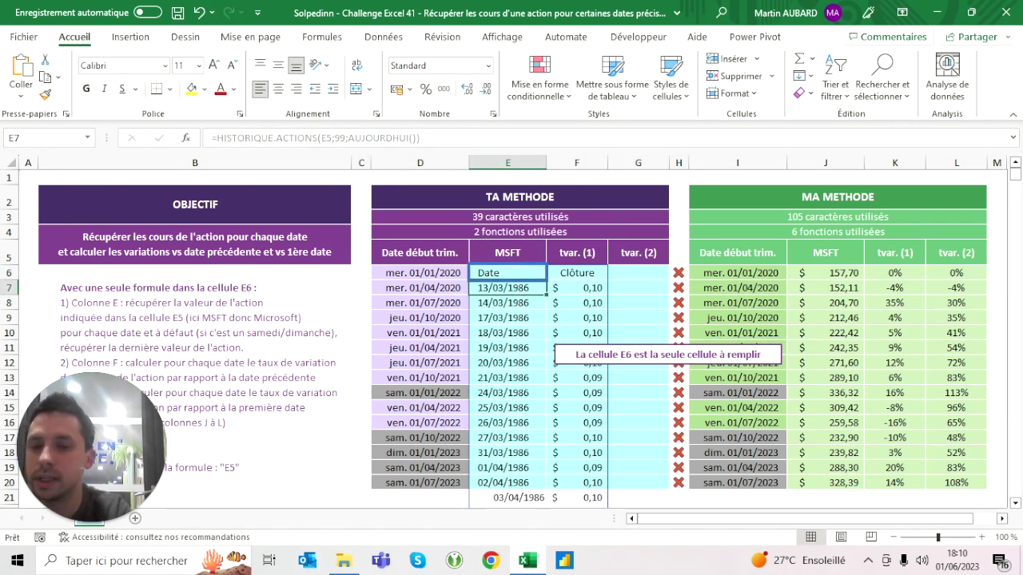
pyautogui.hotkey('ctrl', 'Down')
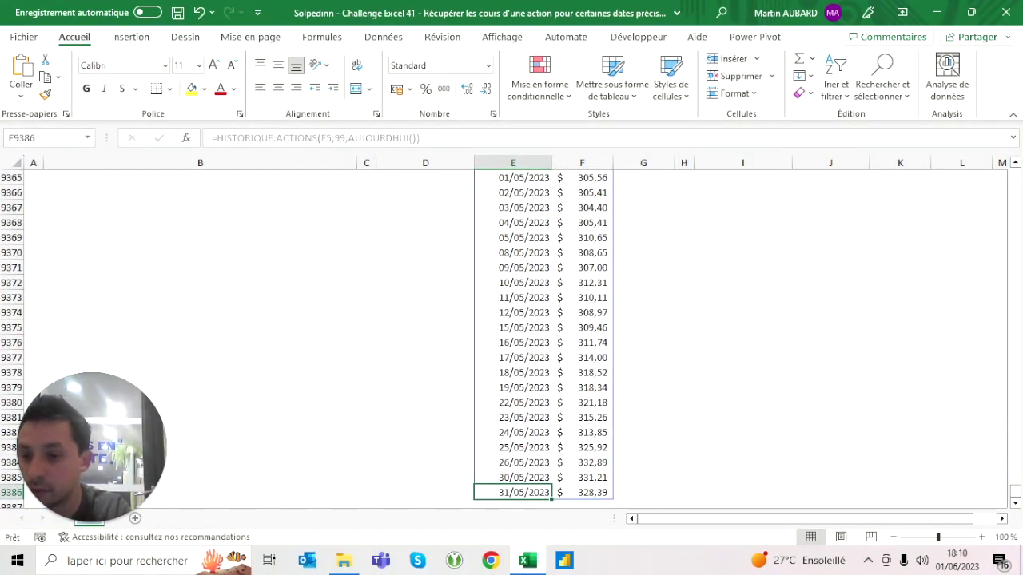
# Return to E6 and select the AUJOURDHUI() end-date argument in its formula
pyautogui.hotkey('ctrl', 'Up')
pyautogui.press('Down')
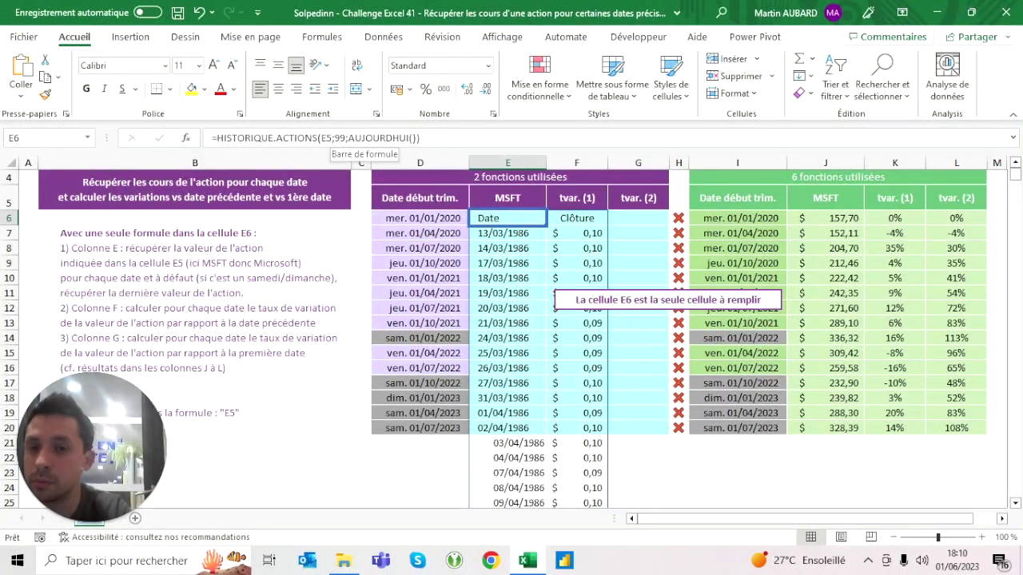
pyautogui.press('F2')
pyautogui.moveTo(348, 138); pyautogui.dragTo(415, 138)
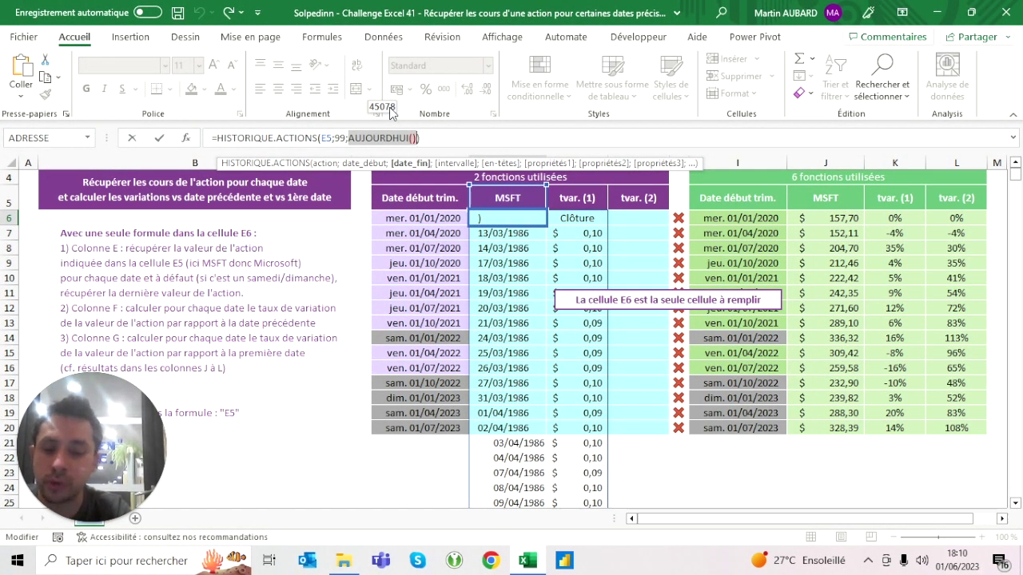
# Replace the AUJOURDHUI() end date with 9^5, preview its 59049 value, then select G6
pyautogui.write('9^9')
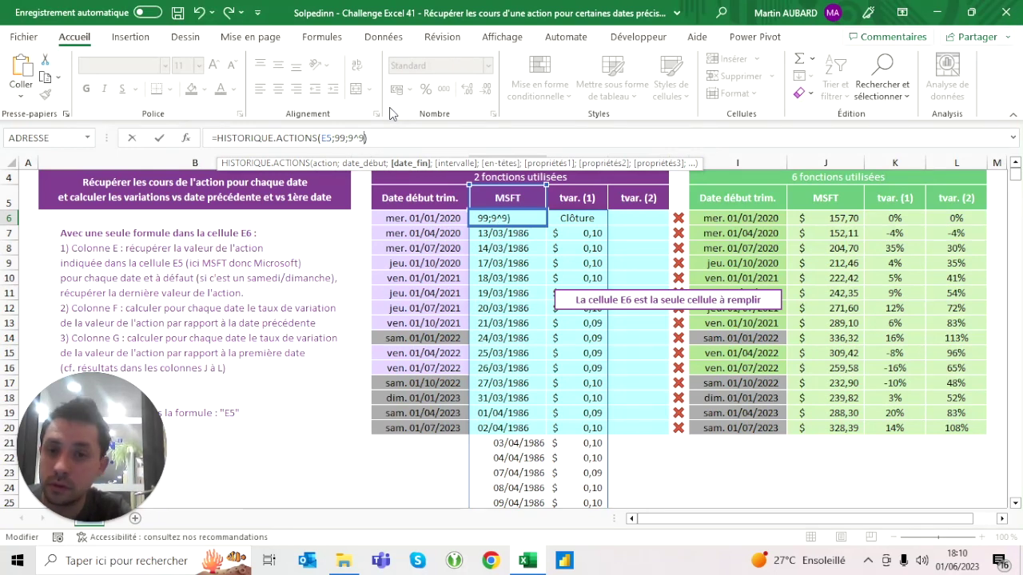
pyautogui.press('Return')
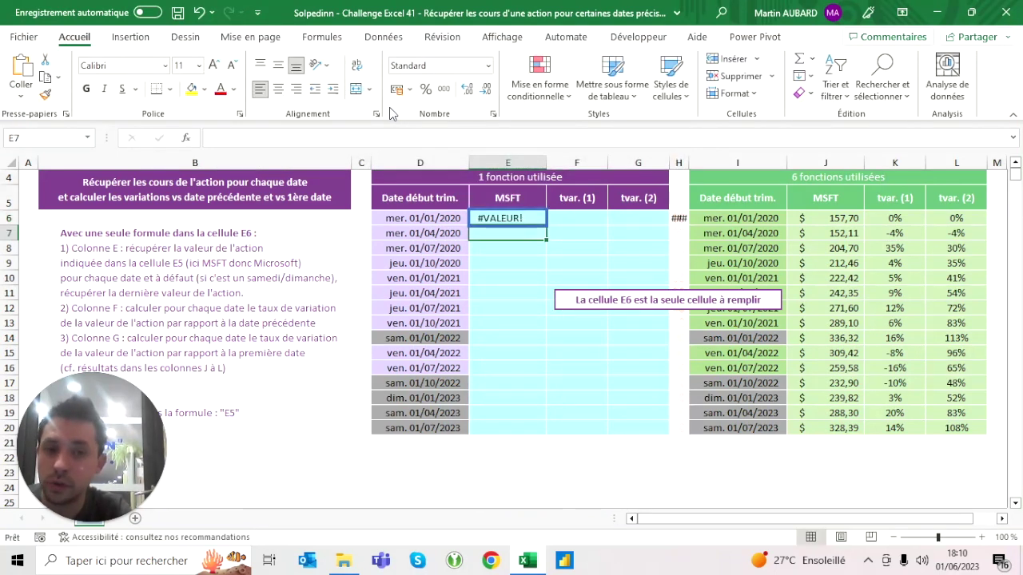
pyautogui.click(354, 138)
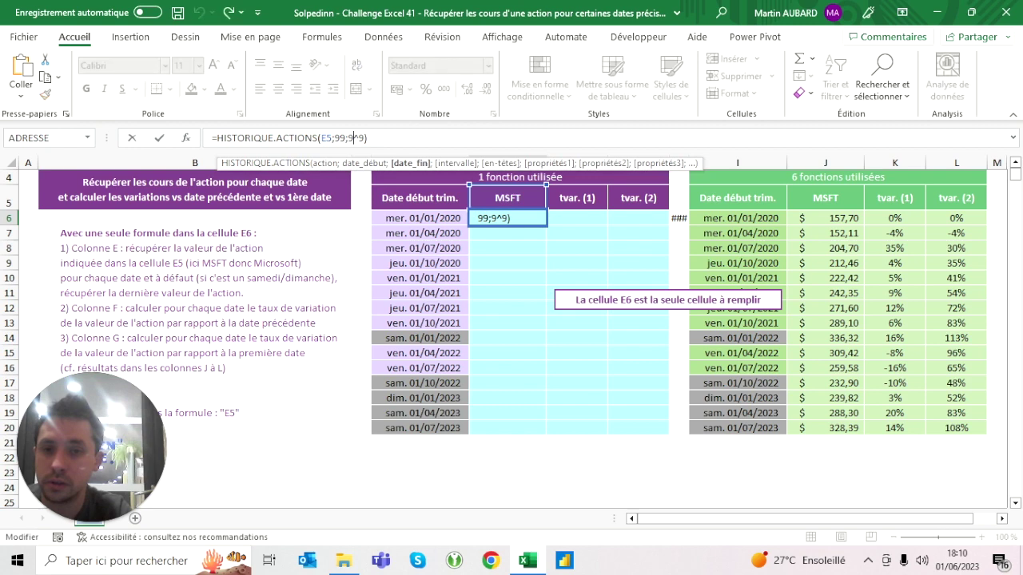
pyautogui.press('BackSpace')
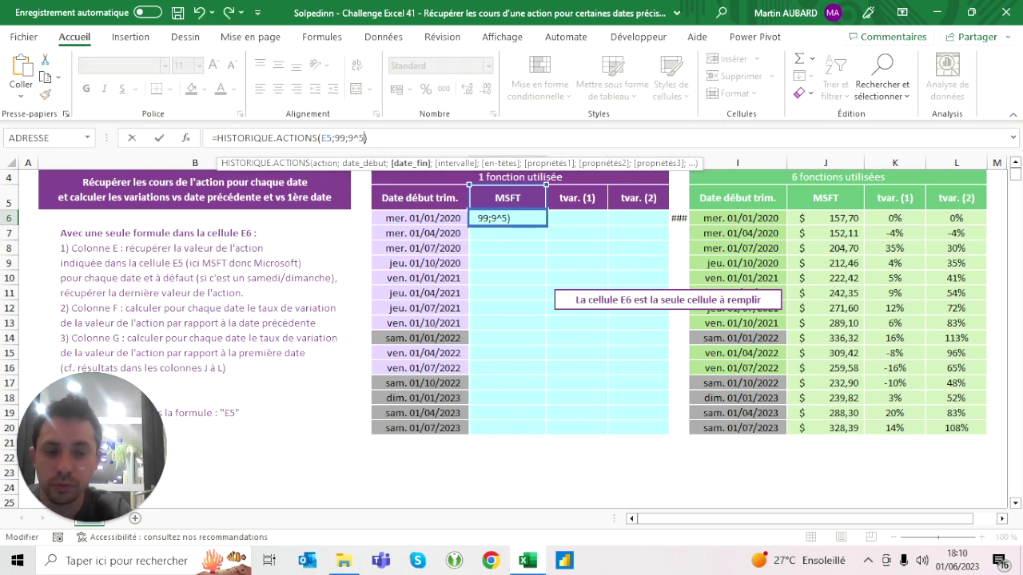
pyautogui.write('5')
pyautogui.hotkey('ctrl', 'Return')
pyautogui.moveTo(364, 137); pyautogui.dragTo(348, 137)
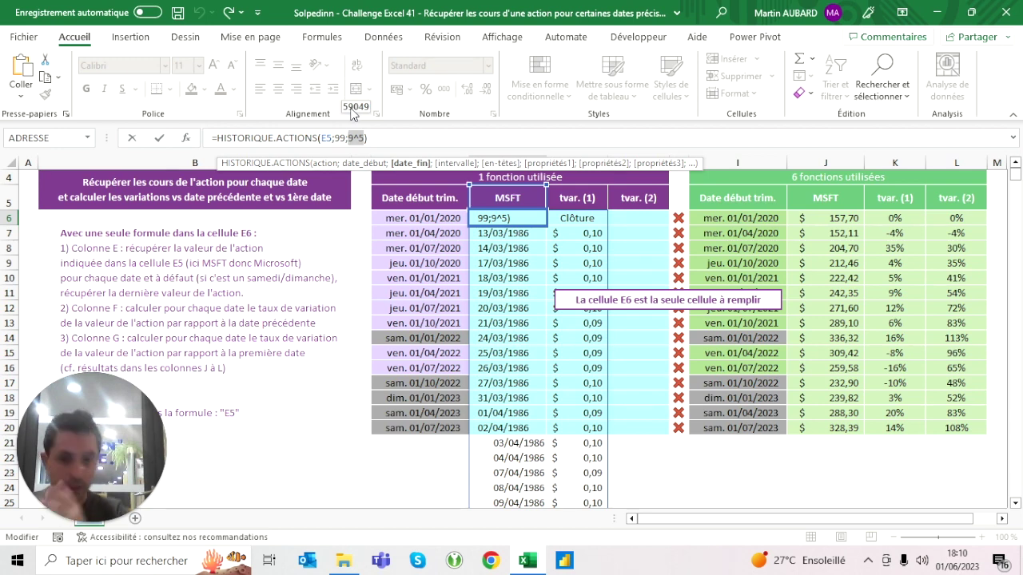
pyautogui.press('Escape')
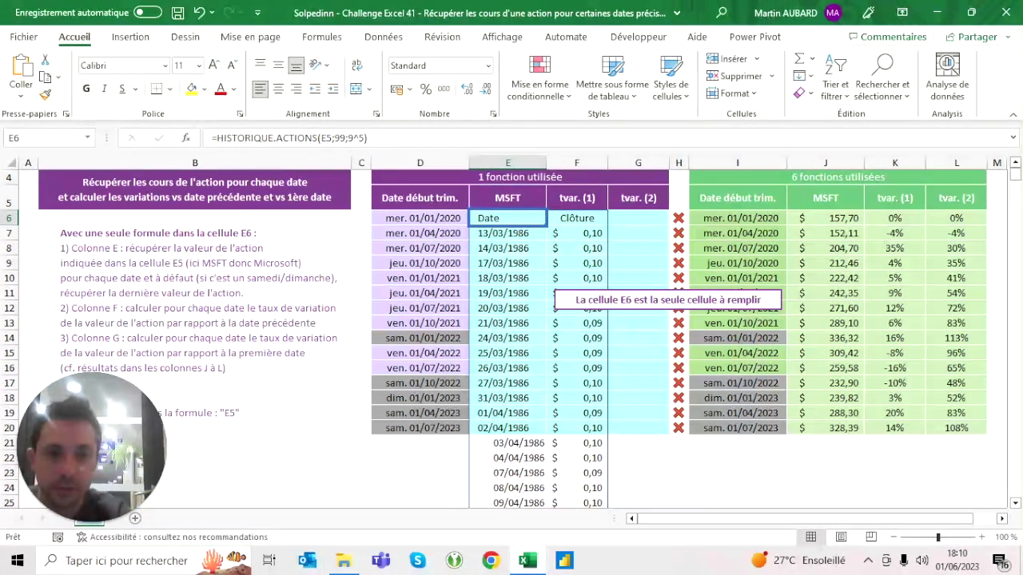
pyautogui.click(637, 217)
pyautogui.write('59000')
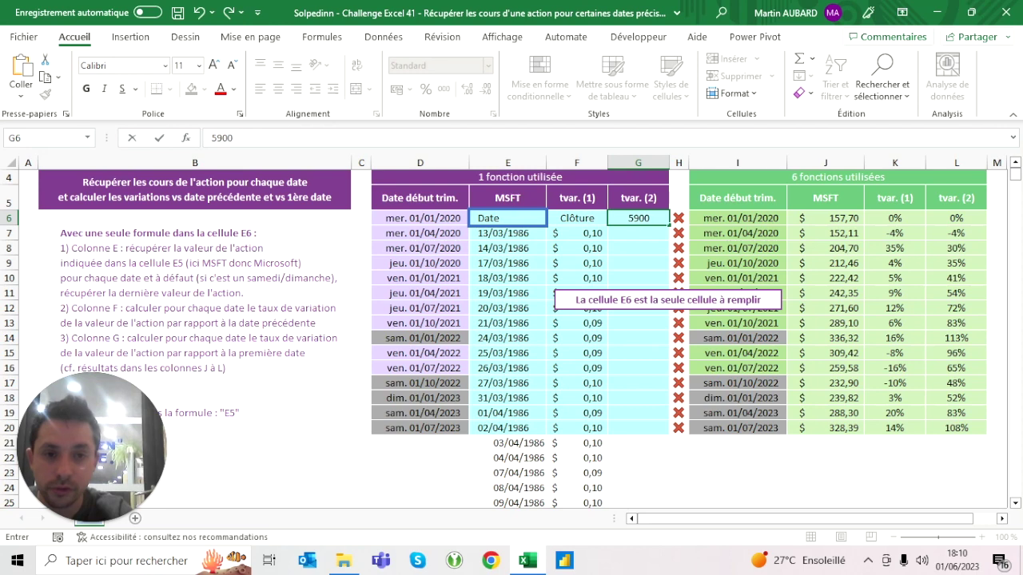
pyautogui.hotkey('ctrl', 'Return')
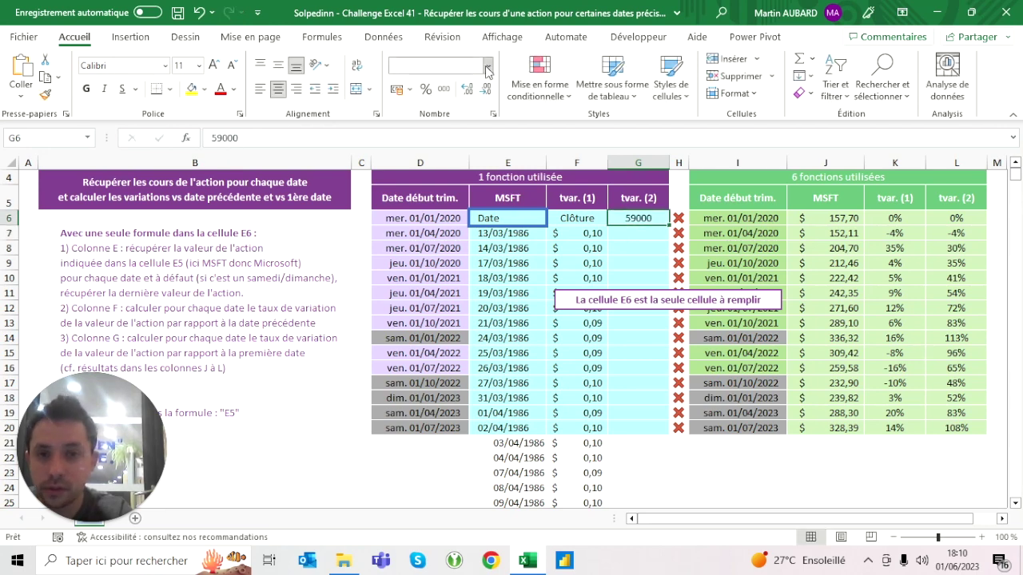
pyautogui.click(487, 66)
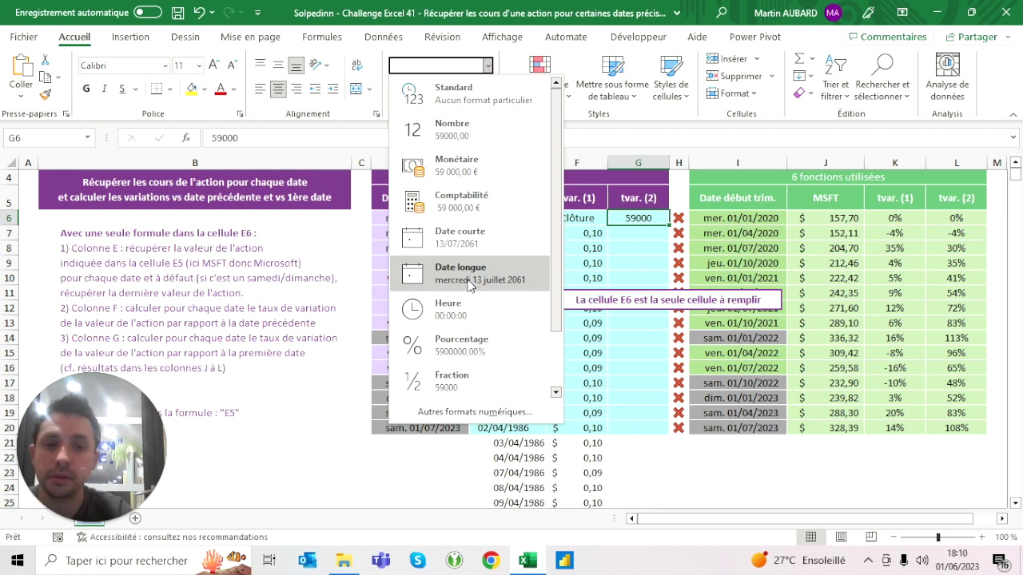
pyautogui.press('Escape')
pyautogui.press('Delete')
pyautogui.press('Left')
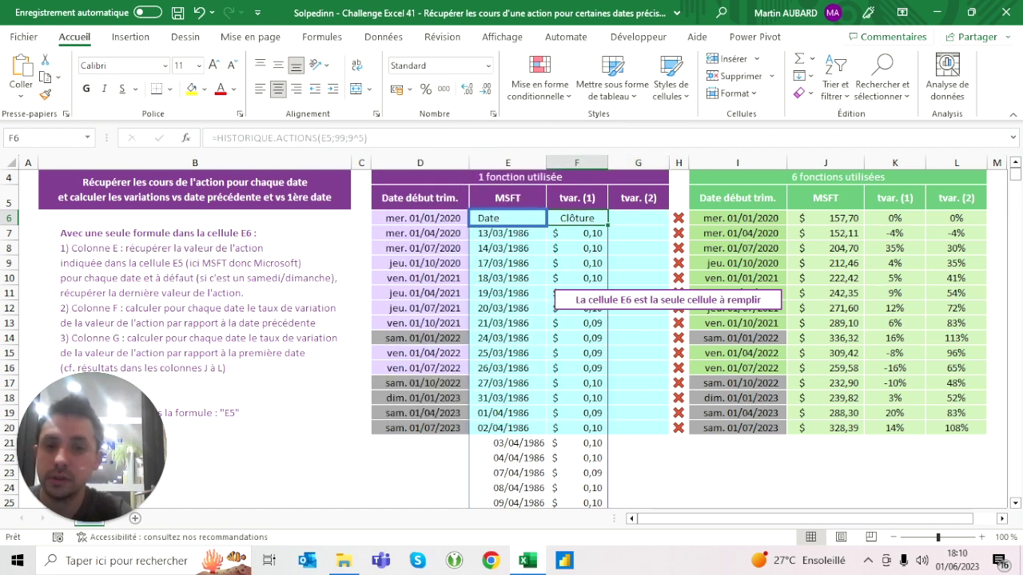
pyautogui.click(508, 217)
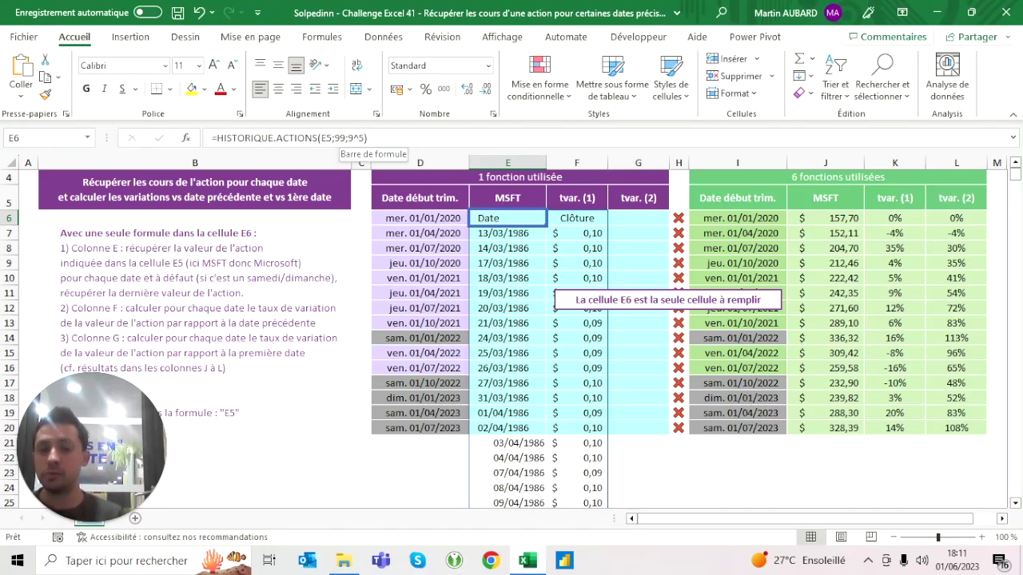
pyautogui.click(507, 232)
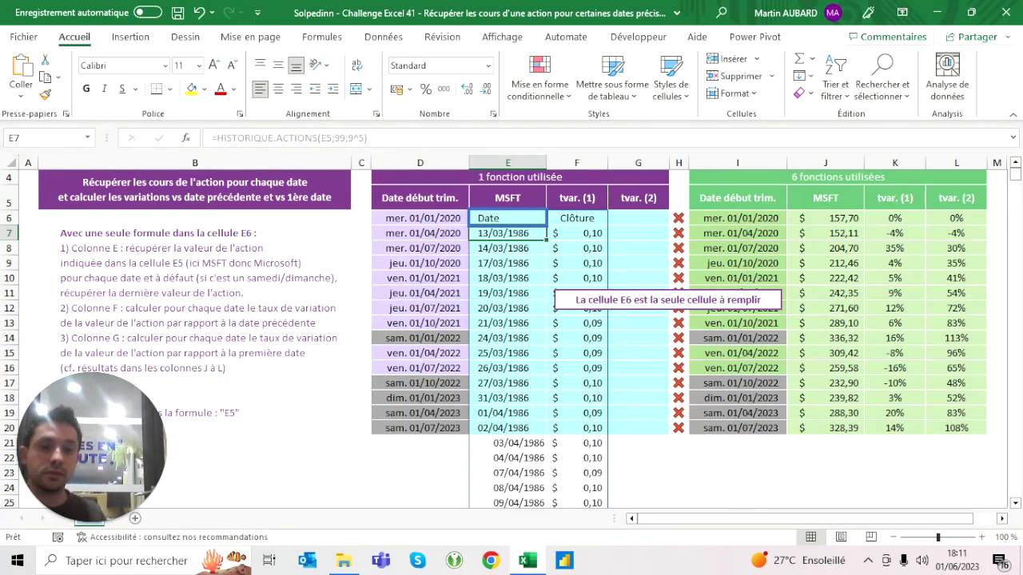
pyautogui.click(577, 233)
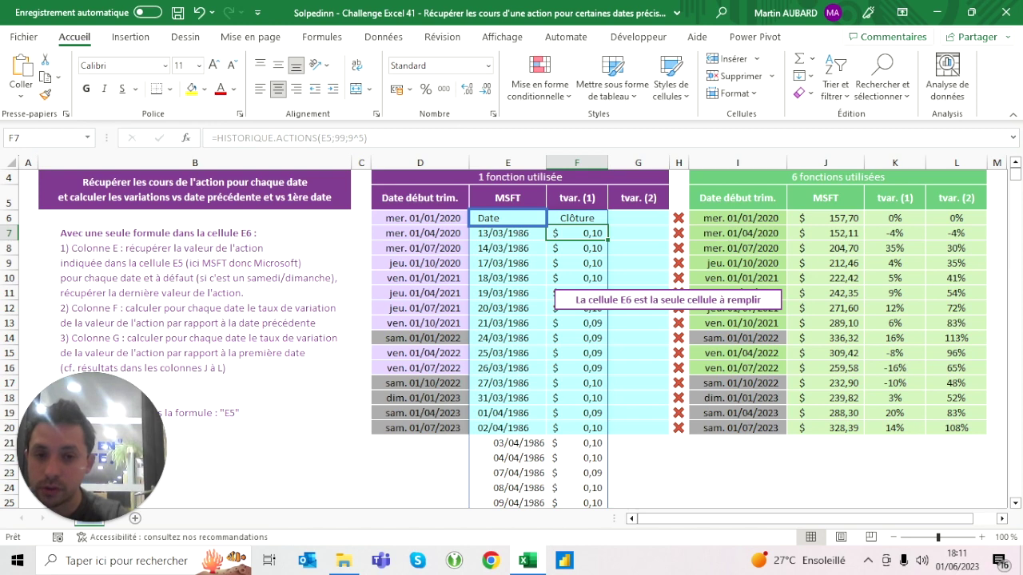
pyautogui.hotkey('ctrl', 'Down')
pyautogui.press('Left')
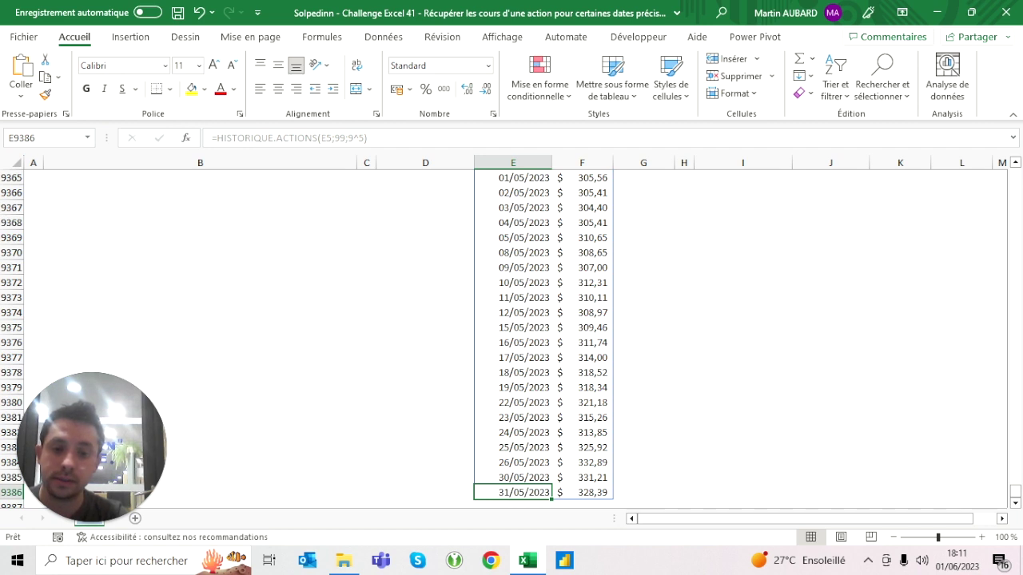
pyautogui.click(582, 492)
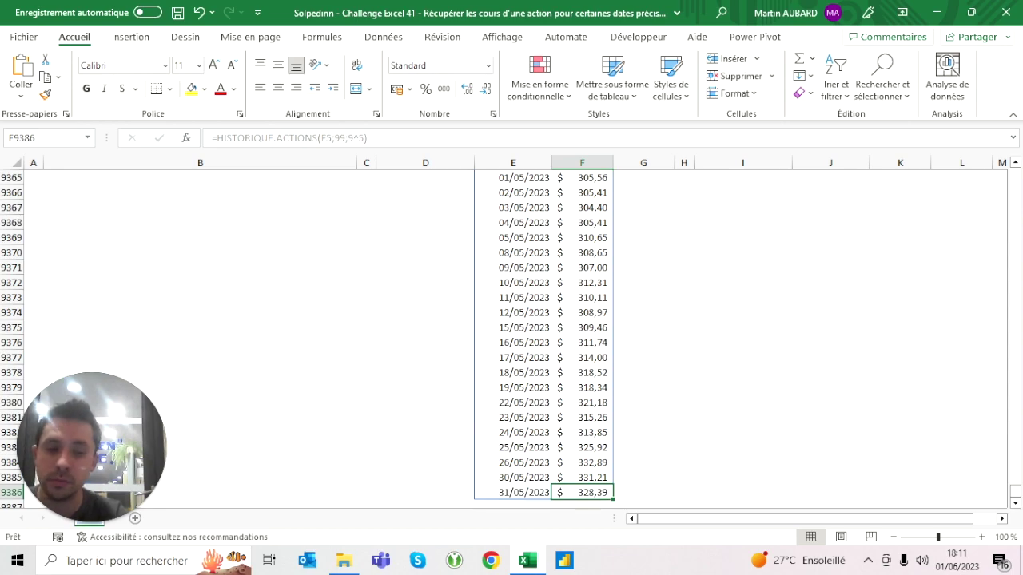
pyautogui.hotkey('ctrl', 'Up')
pyautogui.press('Left')
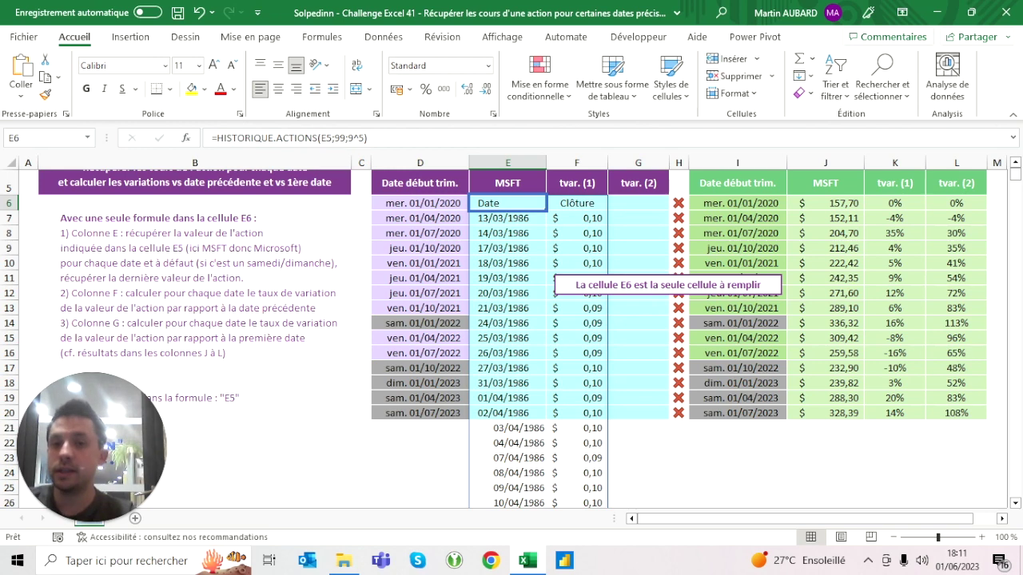
pyautogui.click(215, 138)
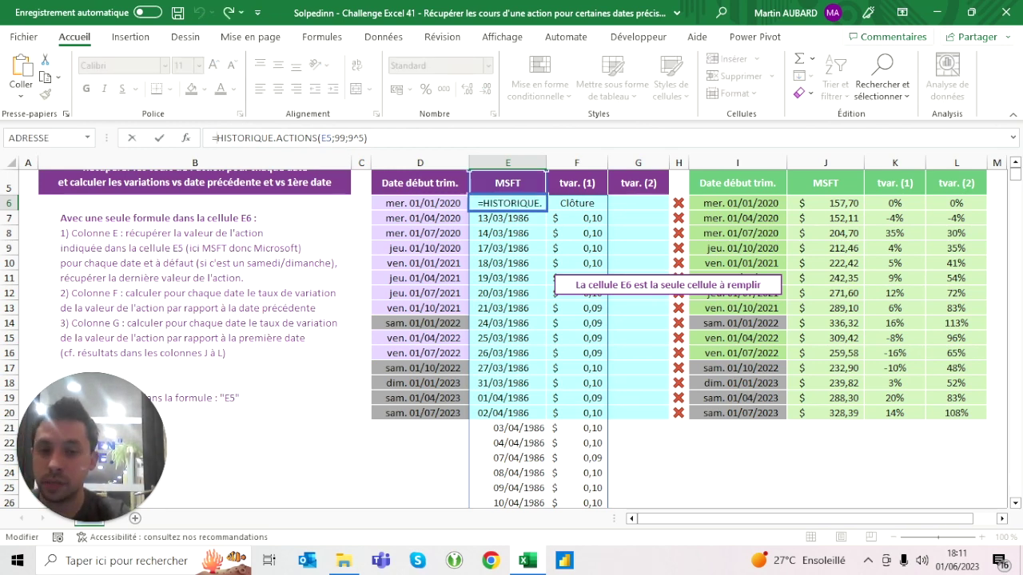
pyautogui.press('Escape')
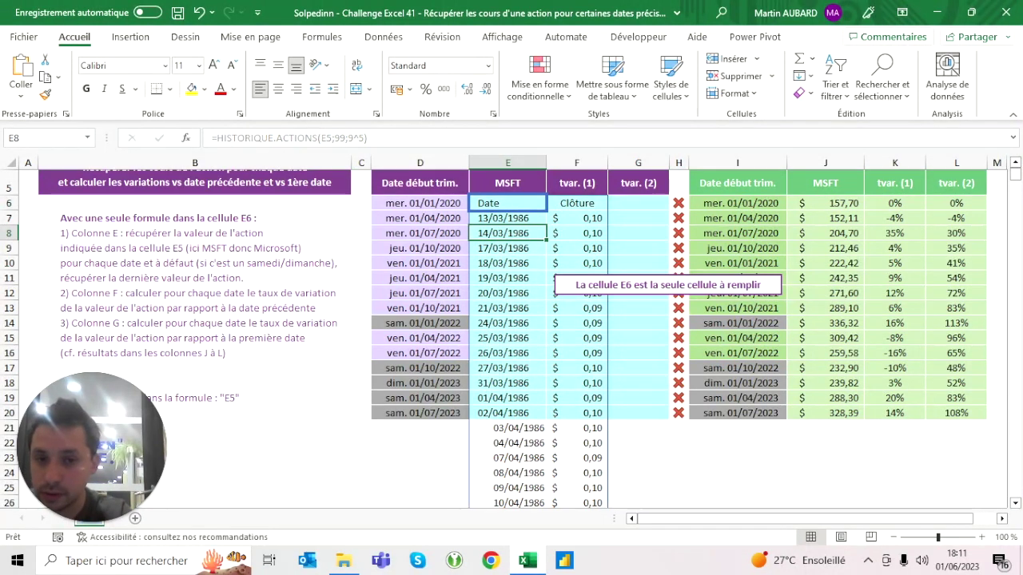
pyautogui.moveTo(503, 232); pyautogui.dragTo(503, 248)
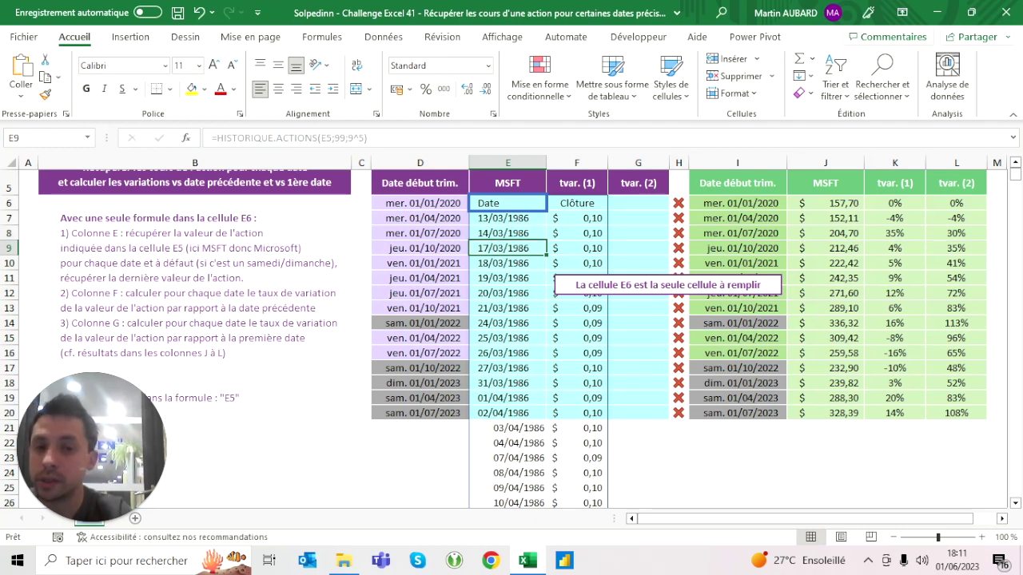
pyautogui.click(577, 248)
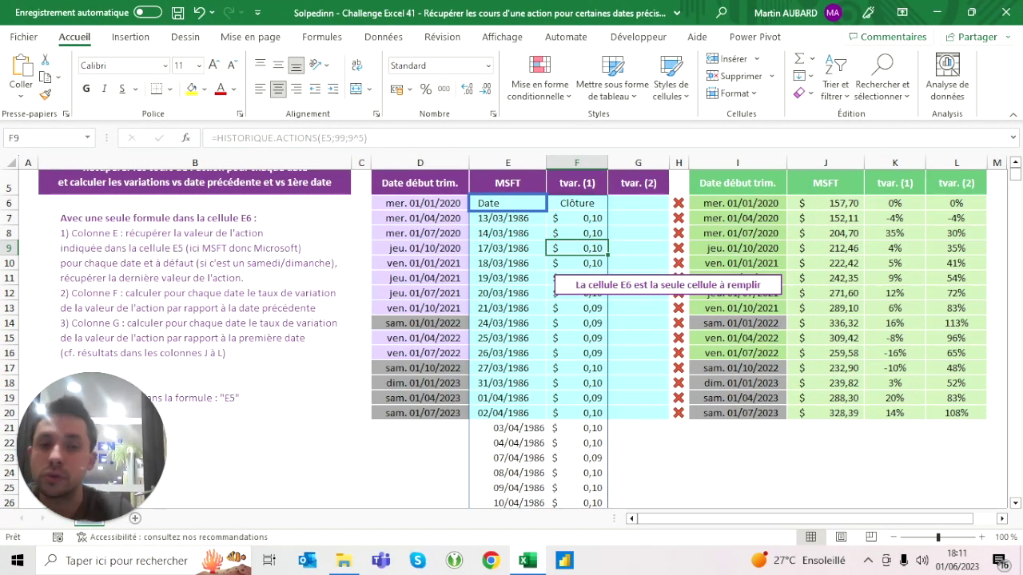
pyautogui.press('Left')
pyautogui.press('Up')
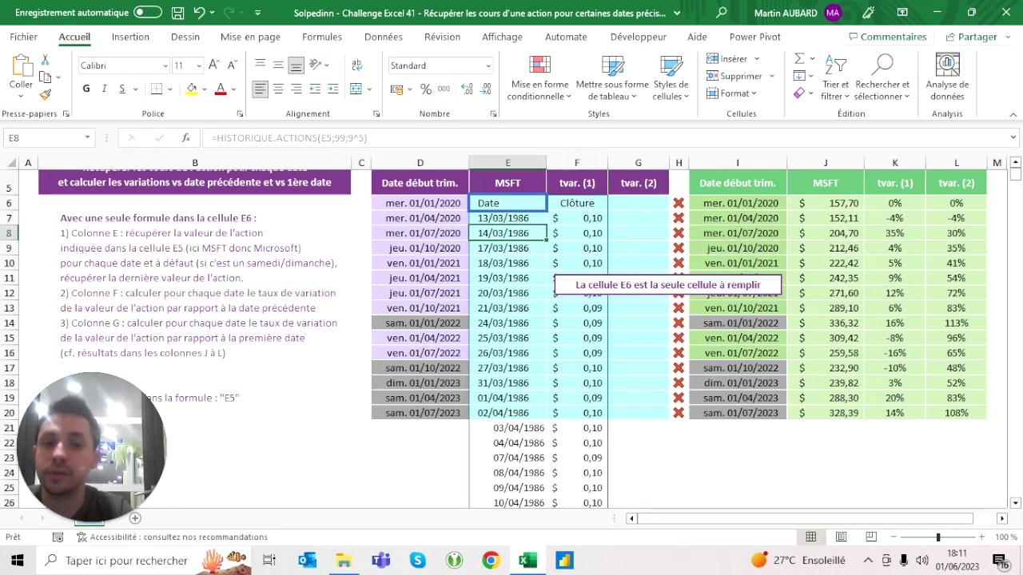
pyautogui.press('Right')
pyautogui.press('Left')
pyautogui.press('Right')
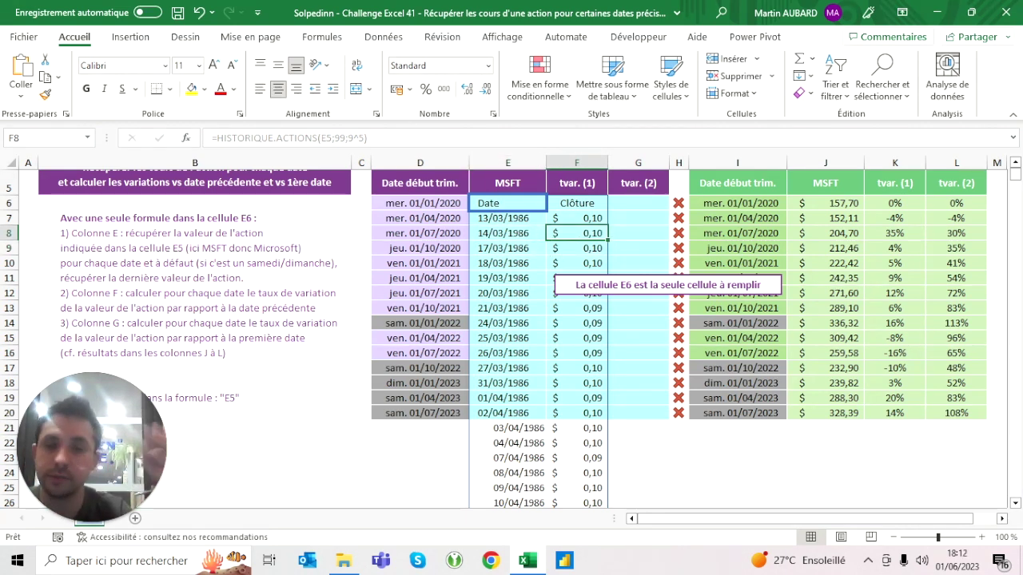
pyautogui.press('Left')
pyautogui.press('Up')
pyautogui.press('Up')
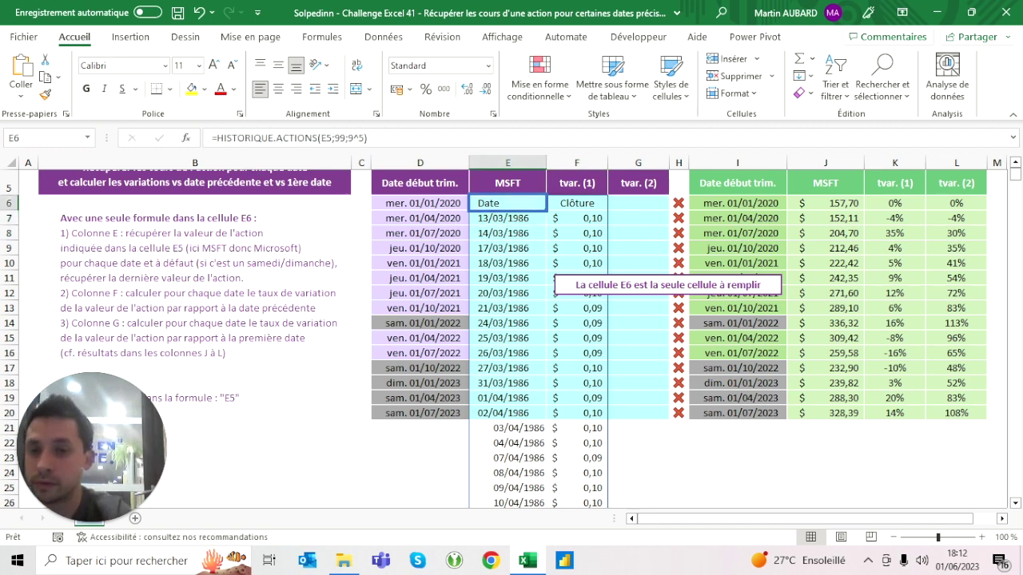
pyautogui.press('F2')
pyautogui.press('Home')
pyautogui.press('Right')
pyautogui.write('recherche(')
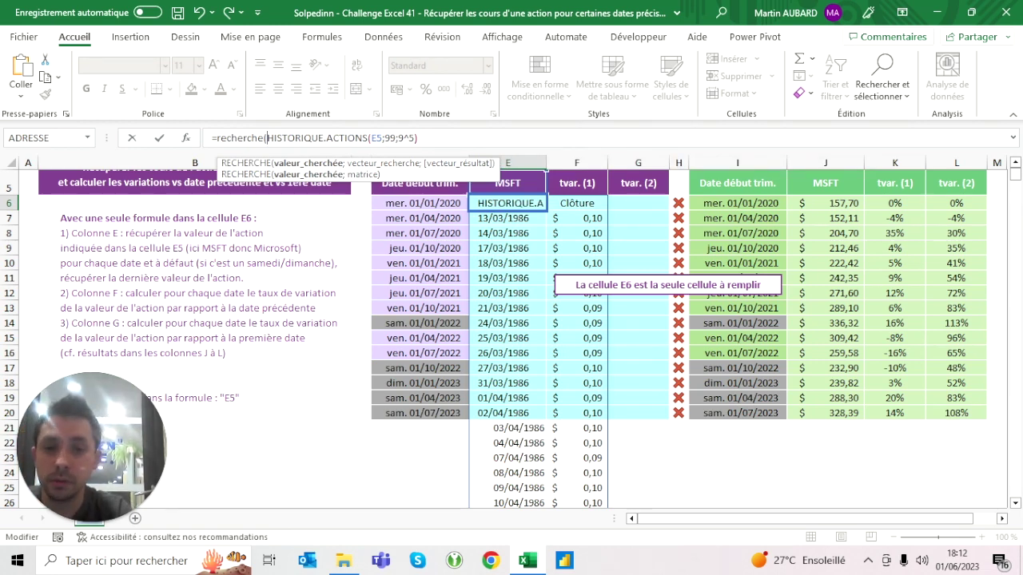
# Complete =RECHERCHE(D6;HISTORIQUE.ACTIONS(E5;99;9^5)) in E6, returning $ 157,70, and compare with J6
pyautogui.click(420, 203)
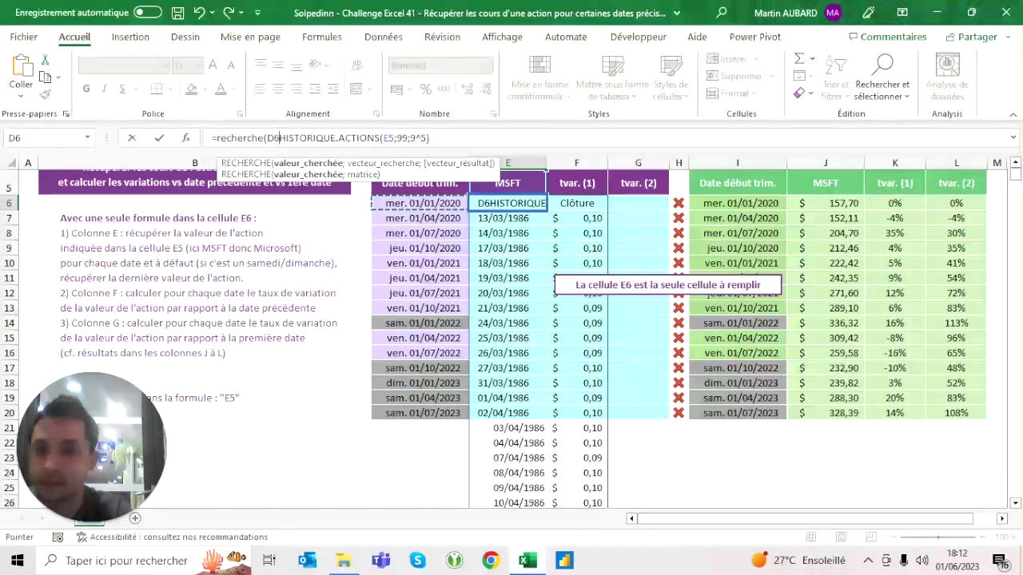
pyautogui.write(';')
pyautogui.press('F2')
pyautogui.write(')')
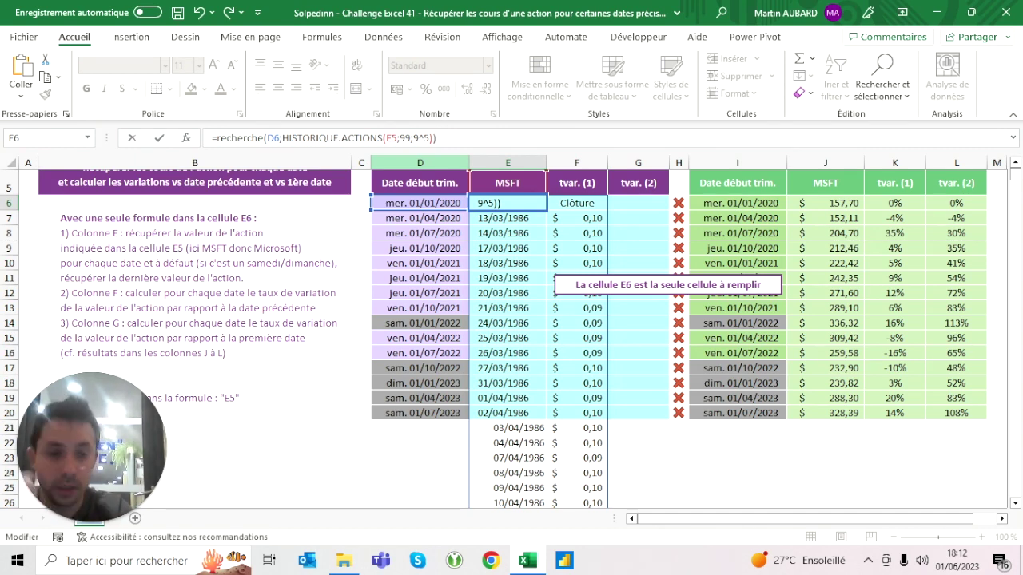
pyautogui.hotkey('ctrl', 'Return')
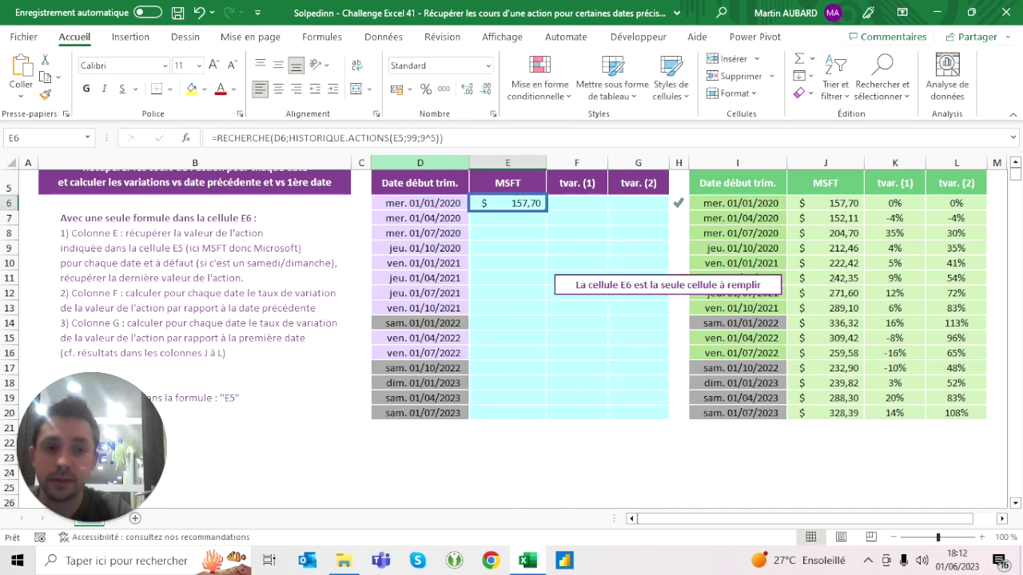
pyautogui.press('Right')
pyautogui.press('Right')
pyautogui.press('Right')
pyautogui.press('Right')
pyautogui.press('Right')
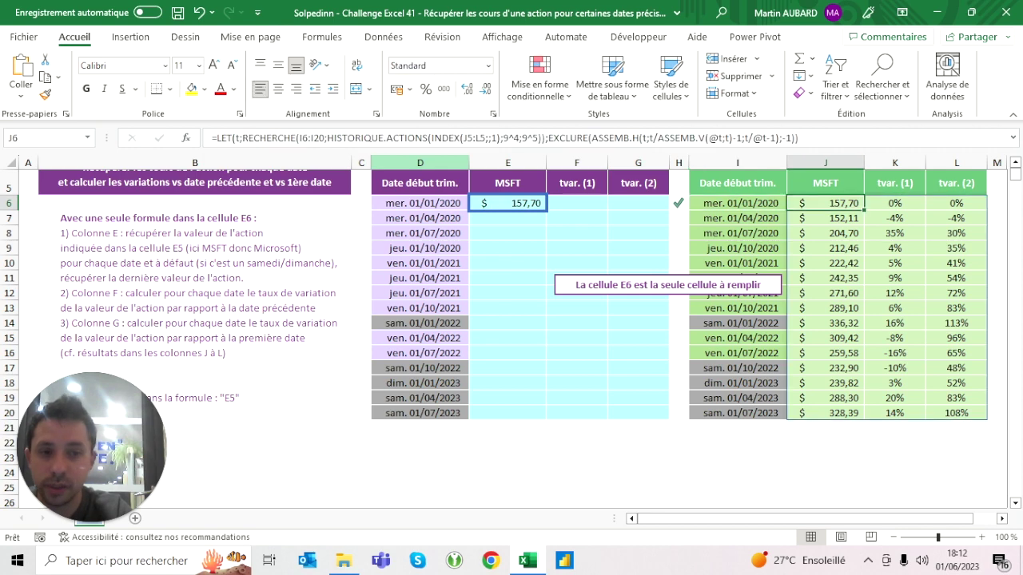
pyautogui.press('Left')
pyautogui.press('Left')
pyautogui.press('Left')
pyautogui.press('Left')
pyautogui.press('Left')
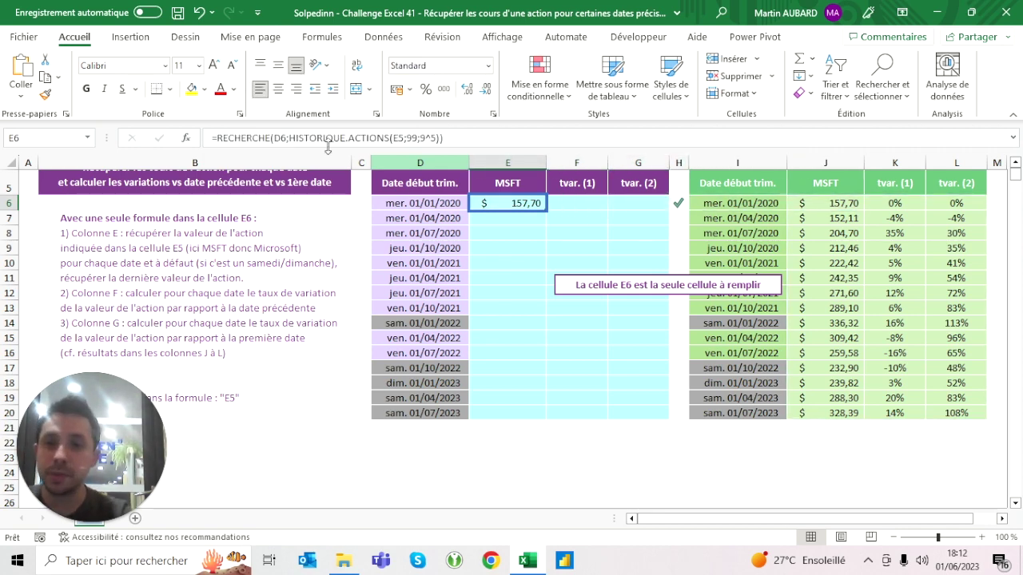
pyautogui.click(282, 137)
pyautogui.press('BackSpace')
pyautogui.press('BackSpace')
pyautogui.press('F2')
pyautogui.press('Left')
pyautogui.hotkey('ctrl', 'shift', 'Down')
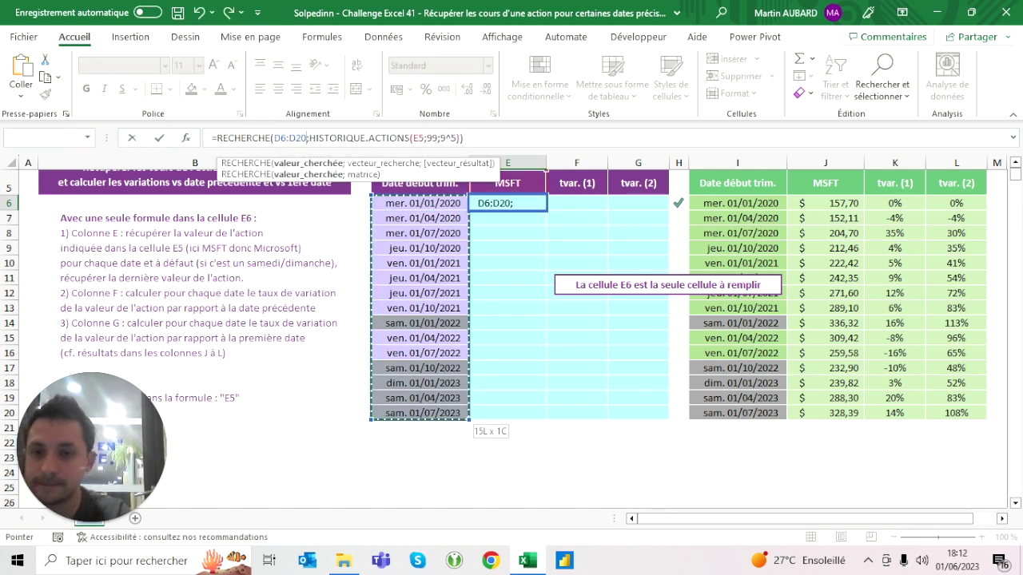
pyautogui.hotkey('ctrl', 'Return')
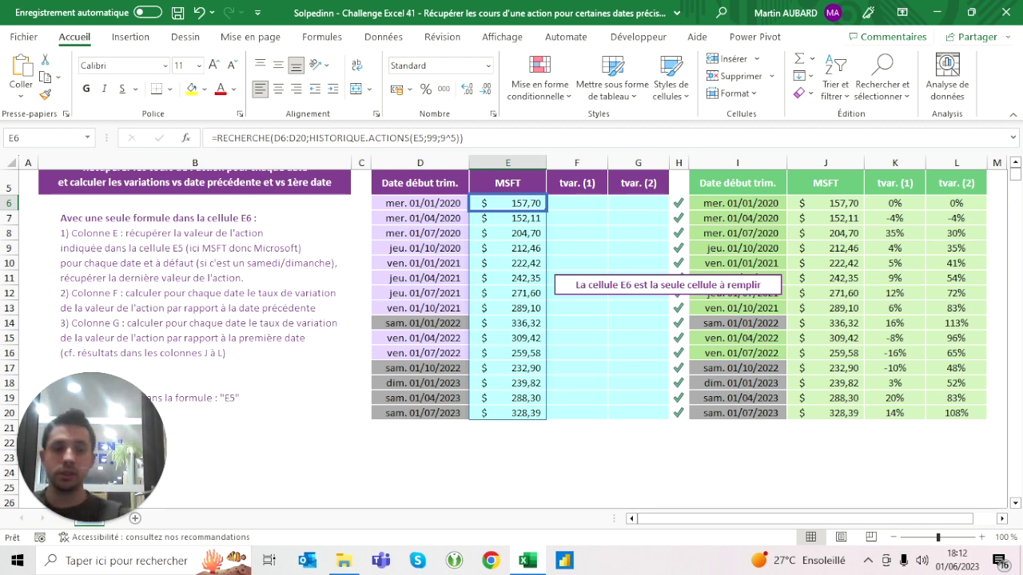
pyautogui.click(638, 202)
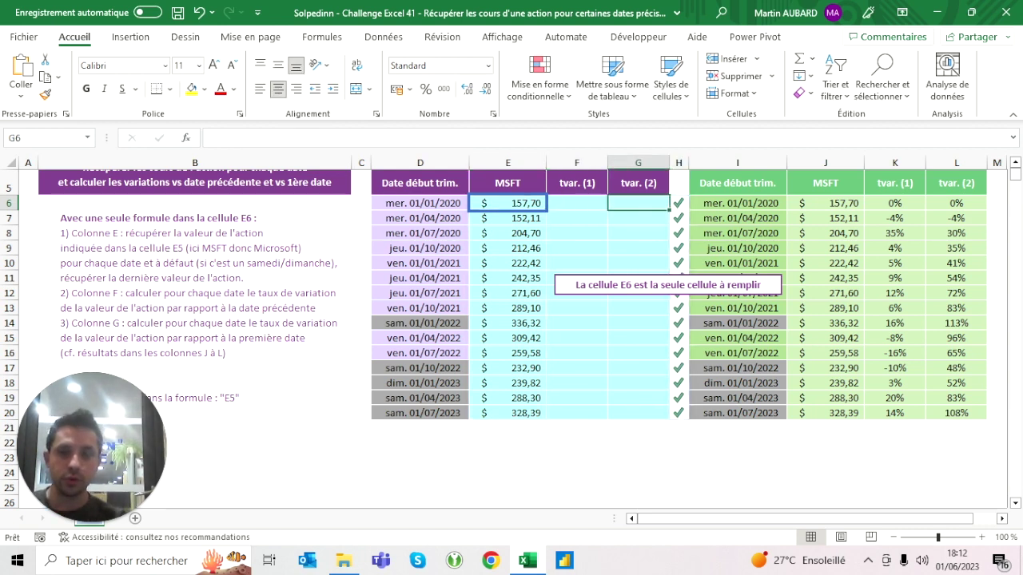
pyautogui.click(508, 203)
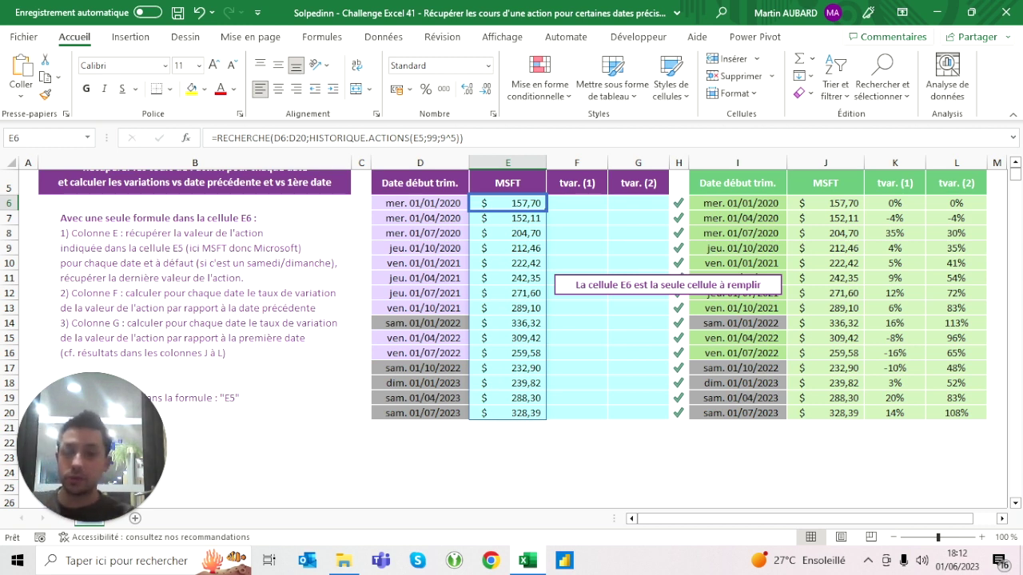
pyautogui.scroll(2, 511, 335)
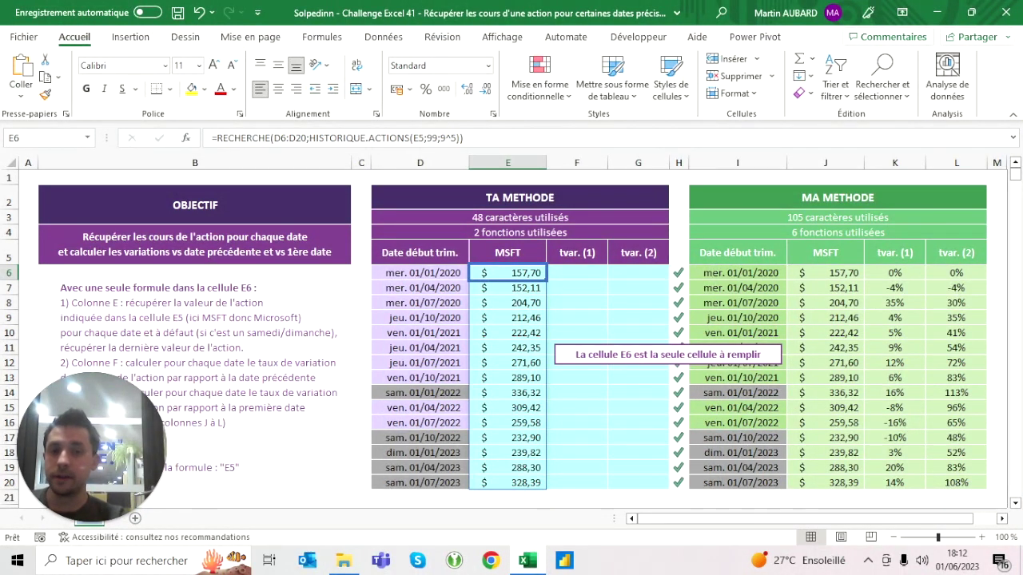
pyautogui.click(419, 273)
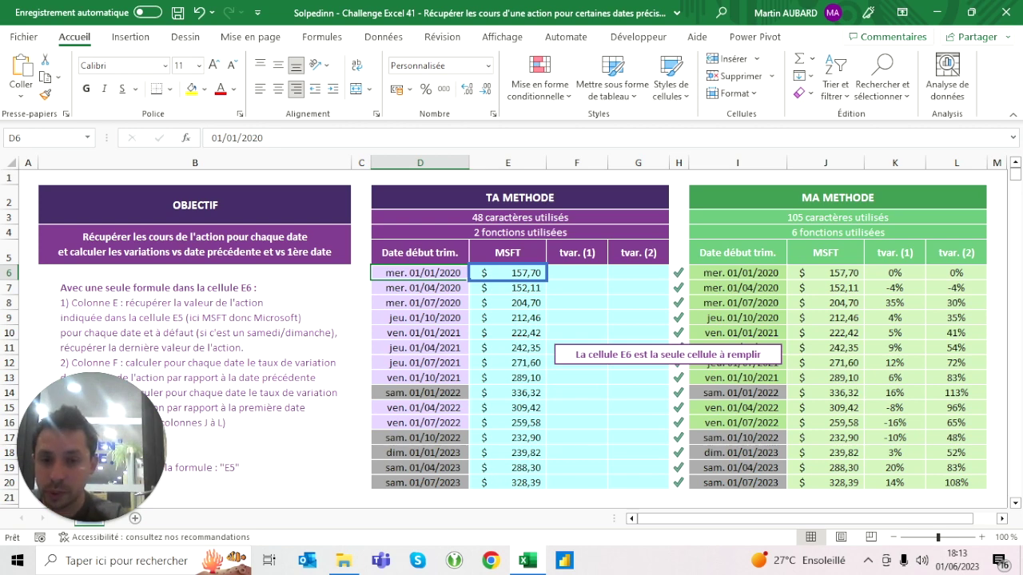
# Give date cells D6 and D10 the grey fill colour
pyautogui.keyDown('ctrl'); pyautogui.click(419, 332); pyautogui.keyUp('ctrl')
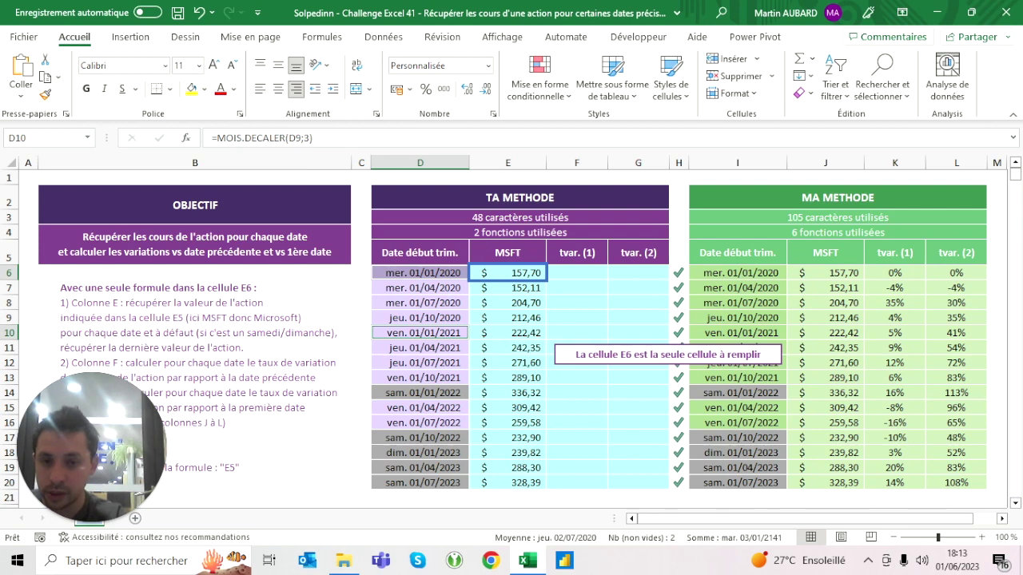
pyautogui.click(204, 89)
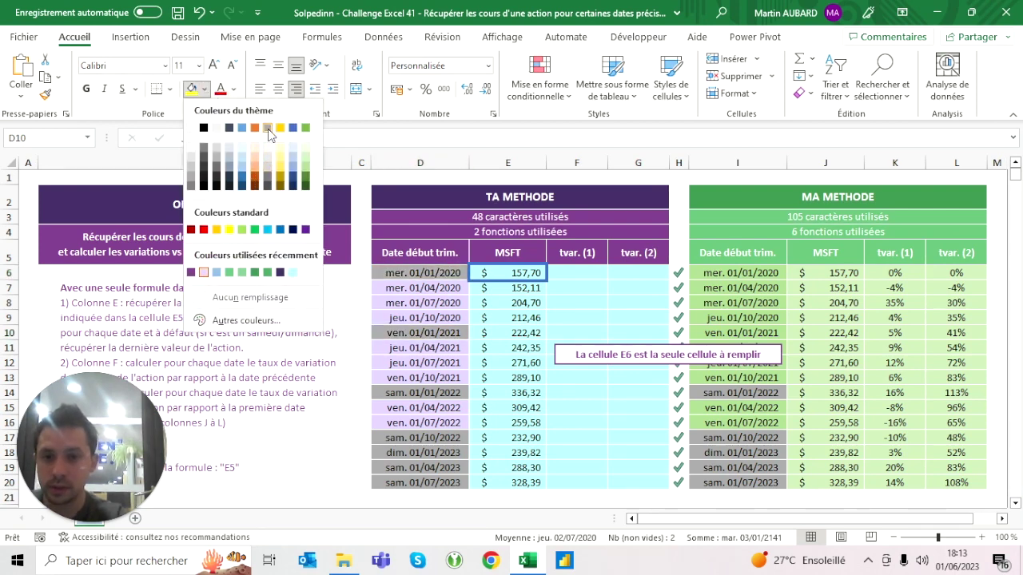
pyautogui.click(268, 127)
# Reselect D6, then E6, and place the cursor at the start of E6's formula
pyautogui.press('Up')
pyautogui.press('Up')
pyautogui.press('Up')
pyautogui.click(419, 272)
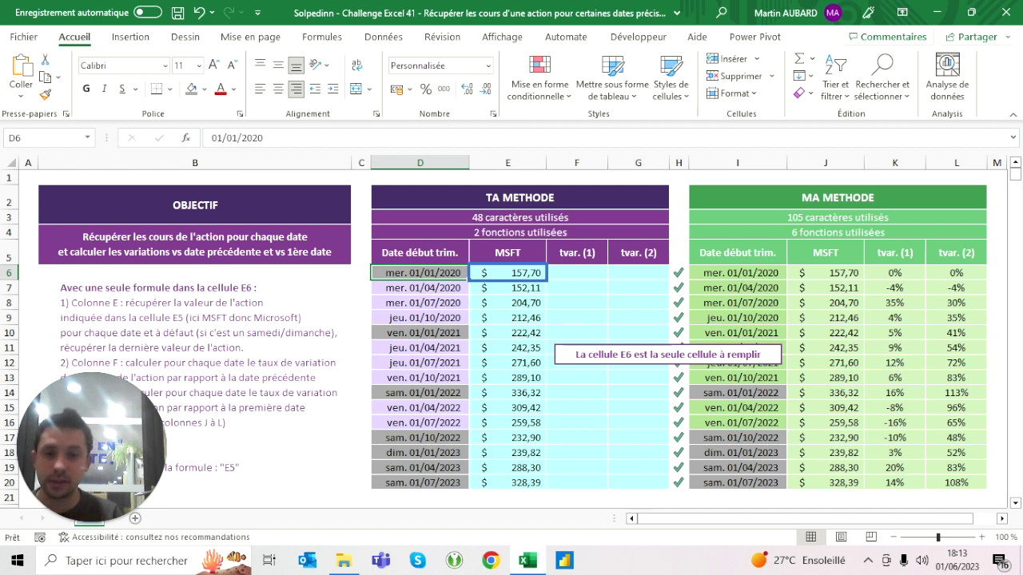
pyautogui.click(507, 272)
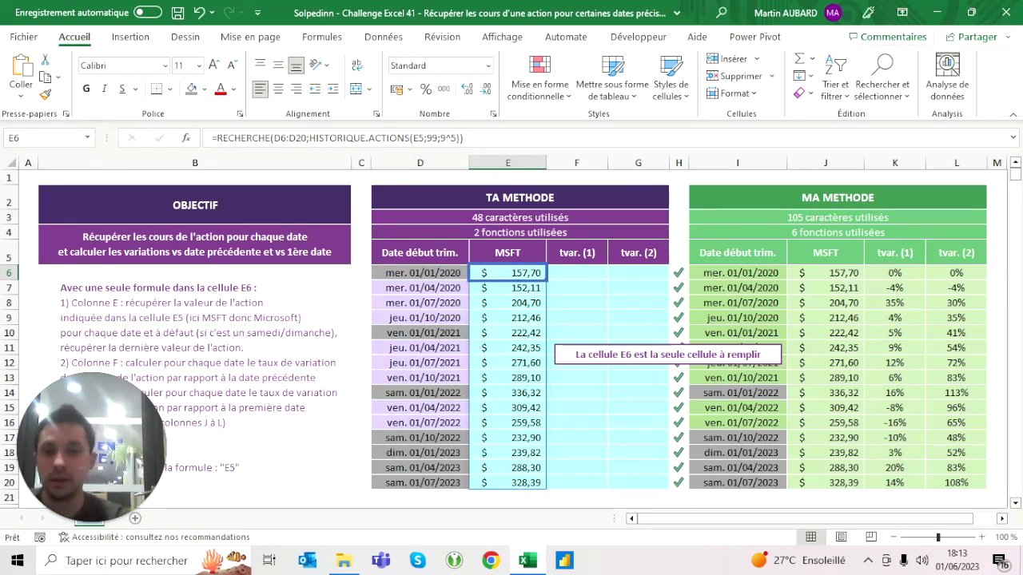
pyautogui.click(212, 137)
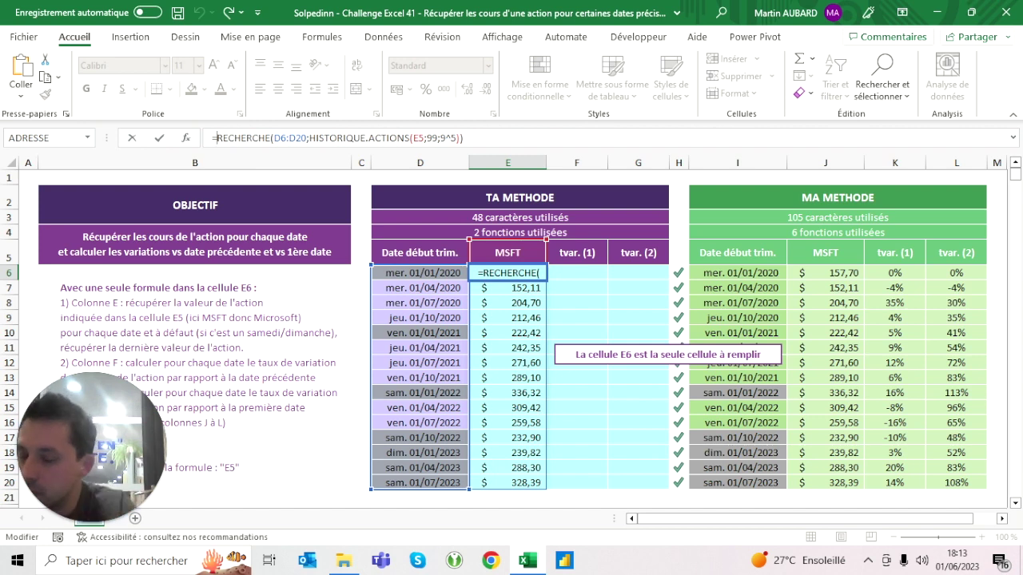
# Wrap E6's lookup as =LET(t;RECHERCHE(D6:D20;HISTORIQUE.ACTIONS(E5;99;9^5));t)
pyautogui.press('Right')
pyautogui.write('let(')
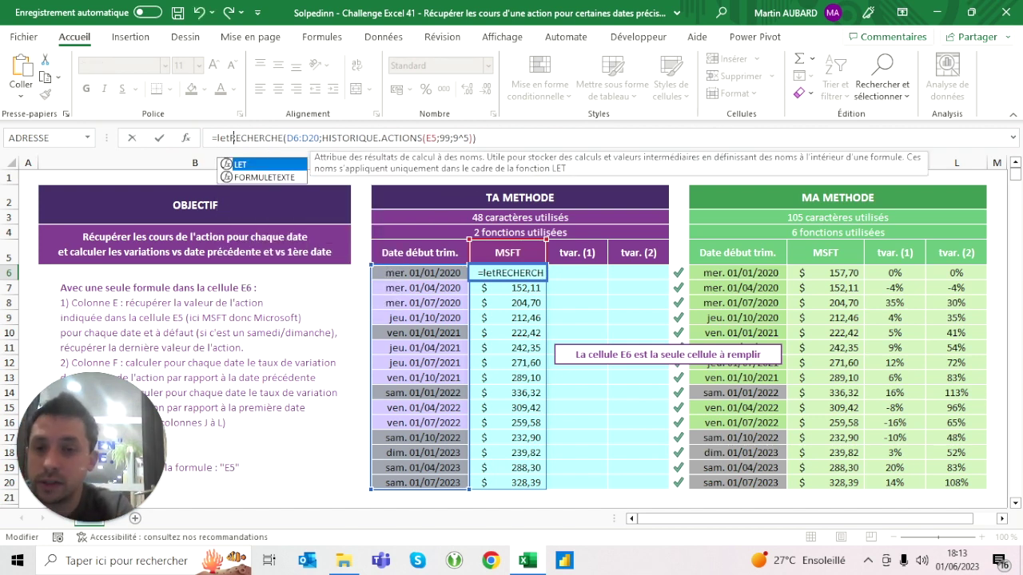
pyautogui.write('t')
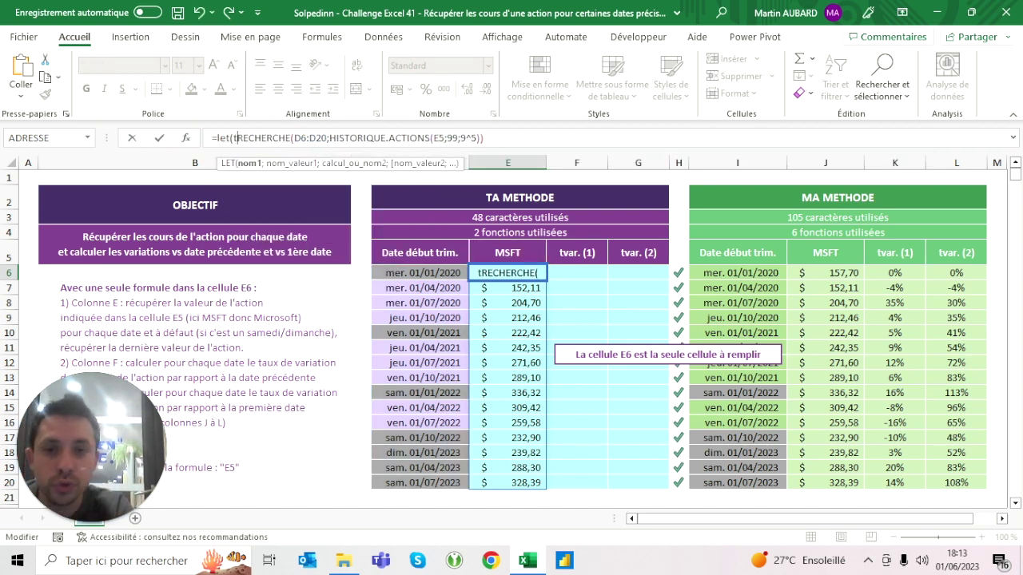
pyautogui.write(';')
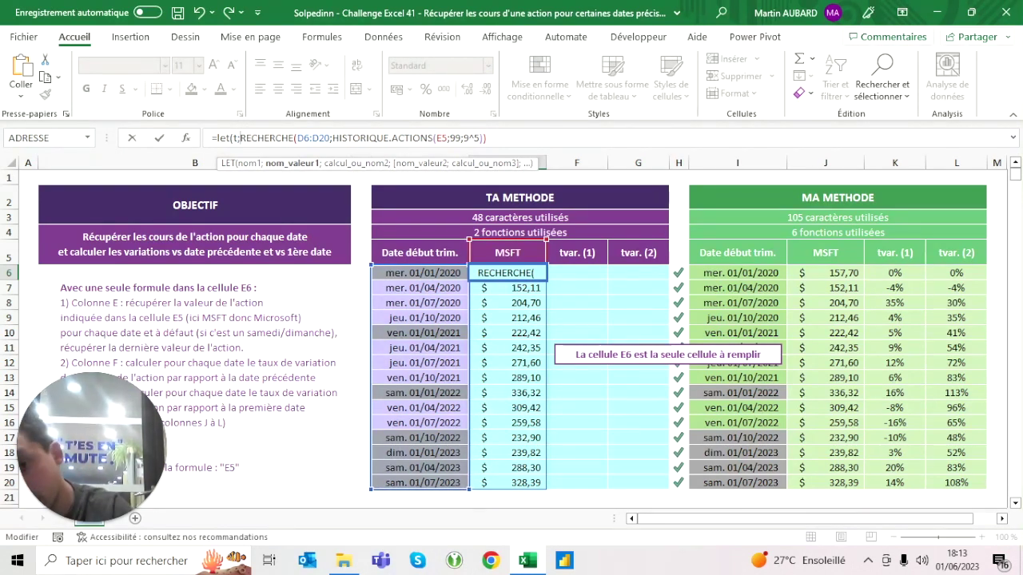
pyautogui.press('End')
pyautogui.write(';t)')
pyautogui.press('Return')
pyautogui.click(507, 273)
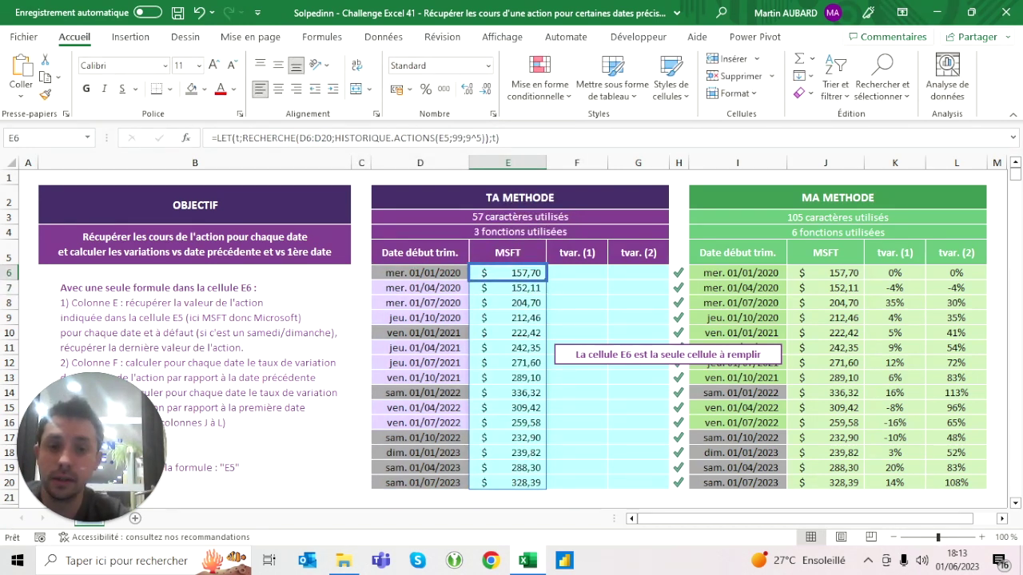
# Test the LET with t+1000, undo it, and select cell F7
pyautogui.press('F2')
pyautogui.press('Left')
pyautogui.write('+1000')
pyautogui.hotkey('ctrl', 'Return')
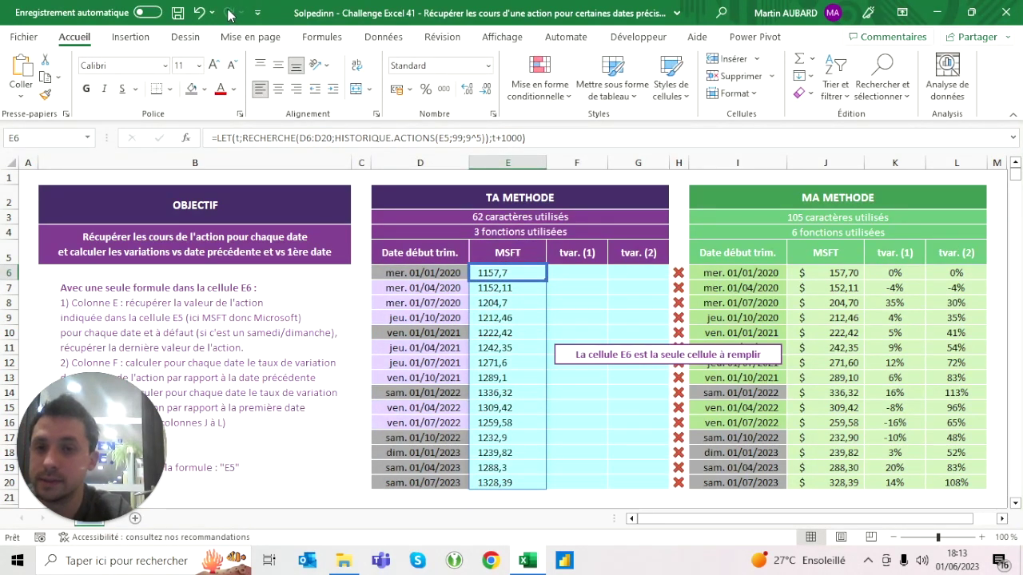
pyautogui.click(199, 16)
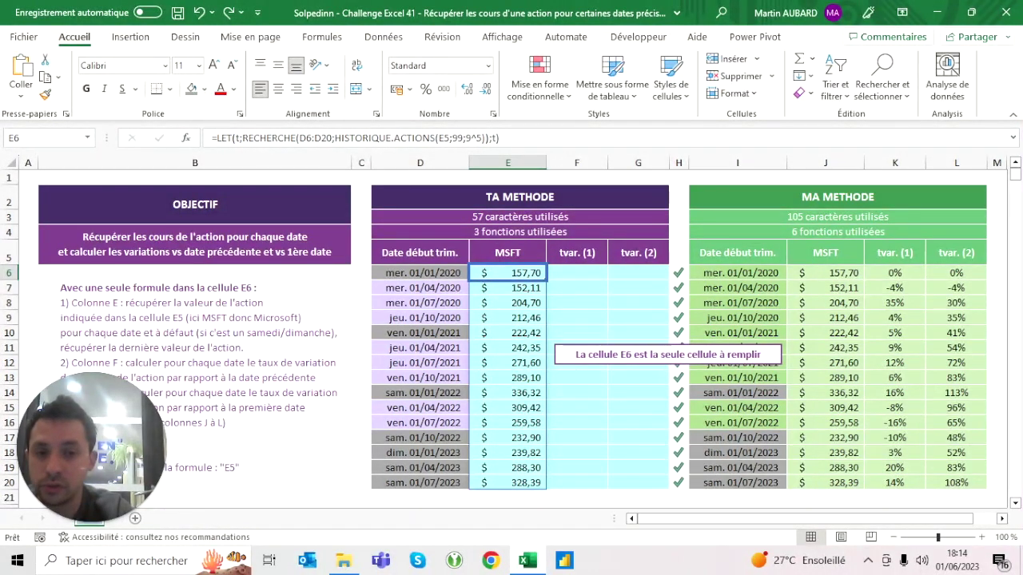
pyautogui.click(576, 287)
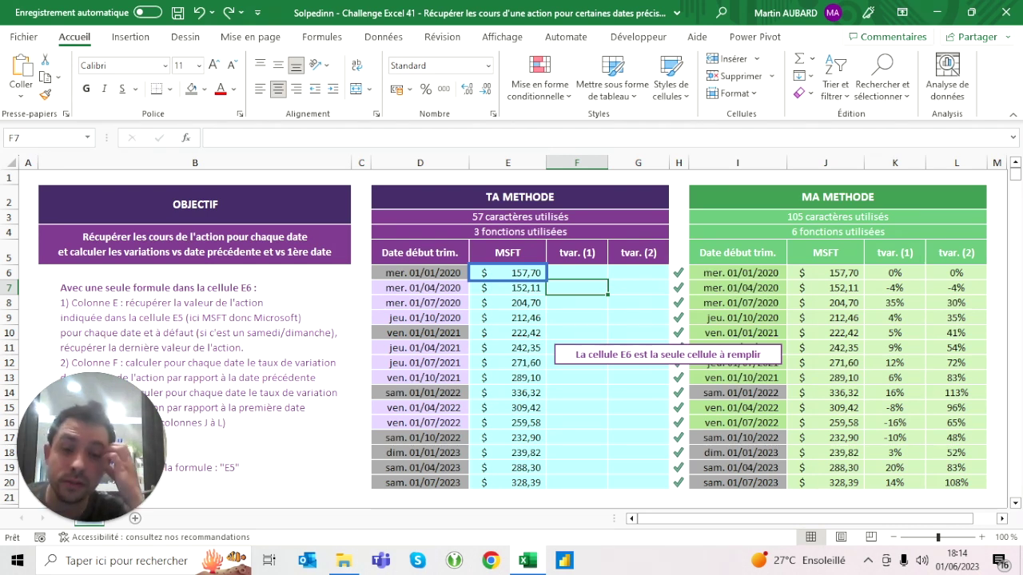
# Replace E6's final t with ASSEMB.H(t;t;t) to fill MSFT and both tvar. columns
pyautogui.click(637, 287)
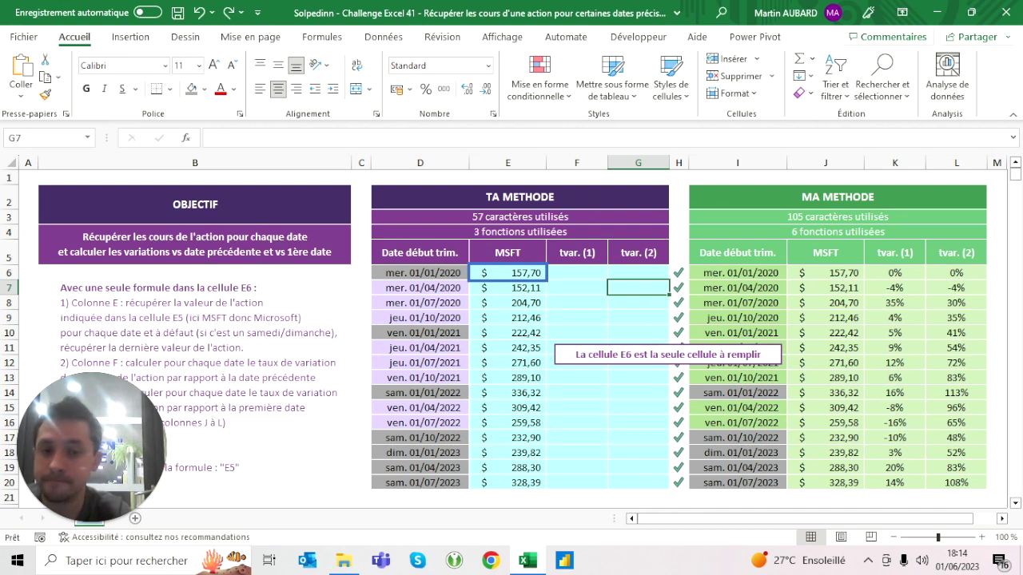
pyautogui.click(507, 287)
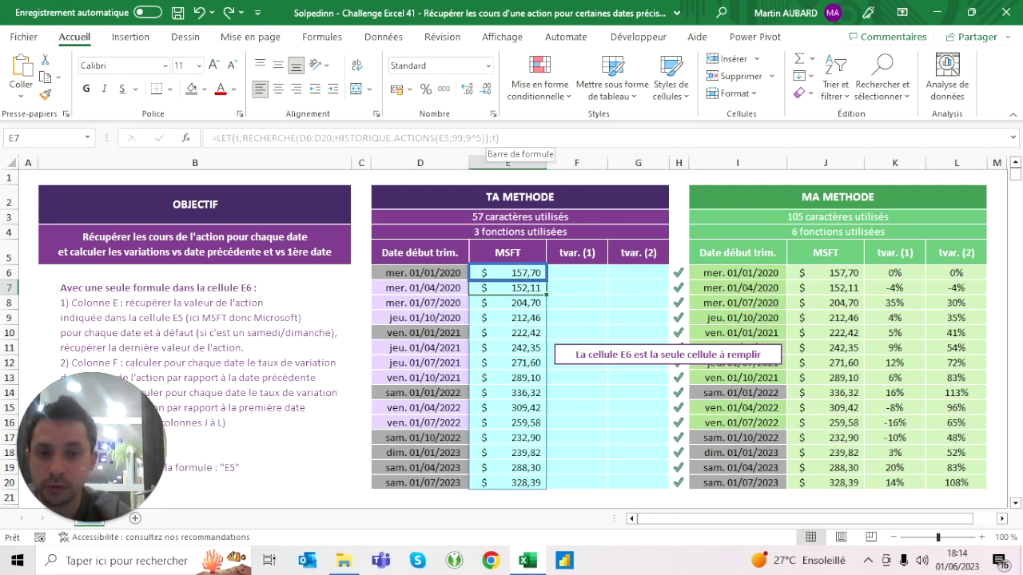
pyautogui.click(490, 137)
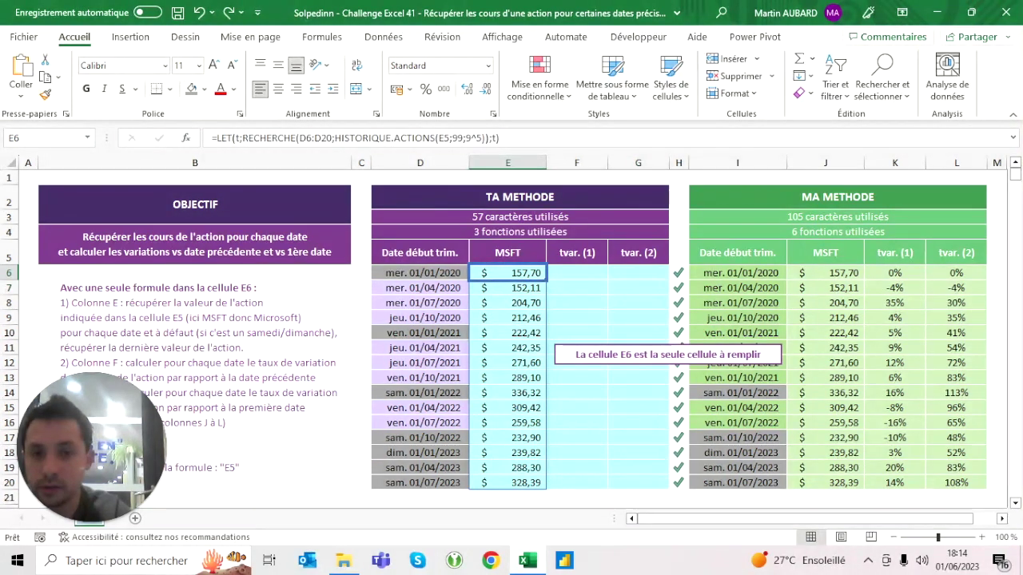
pyautogui.write('ass')
pyautogui.press('Tab')
pyautogui.press('Right')
pyautogui.write(';t;t)')
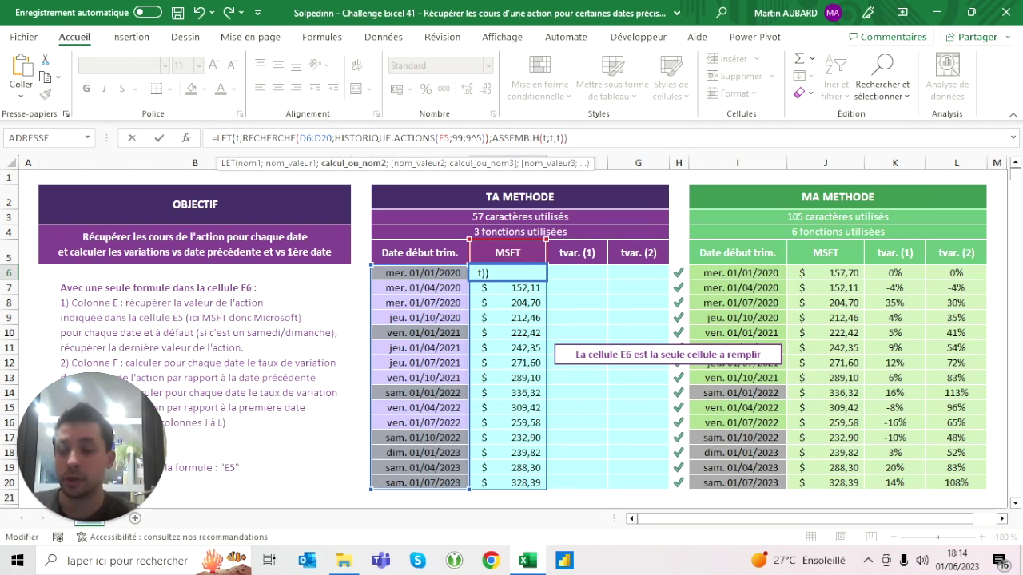
pyautogui.press('Return')
pyautogui.click(507, 273)
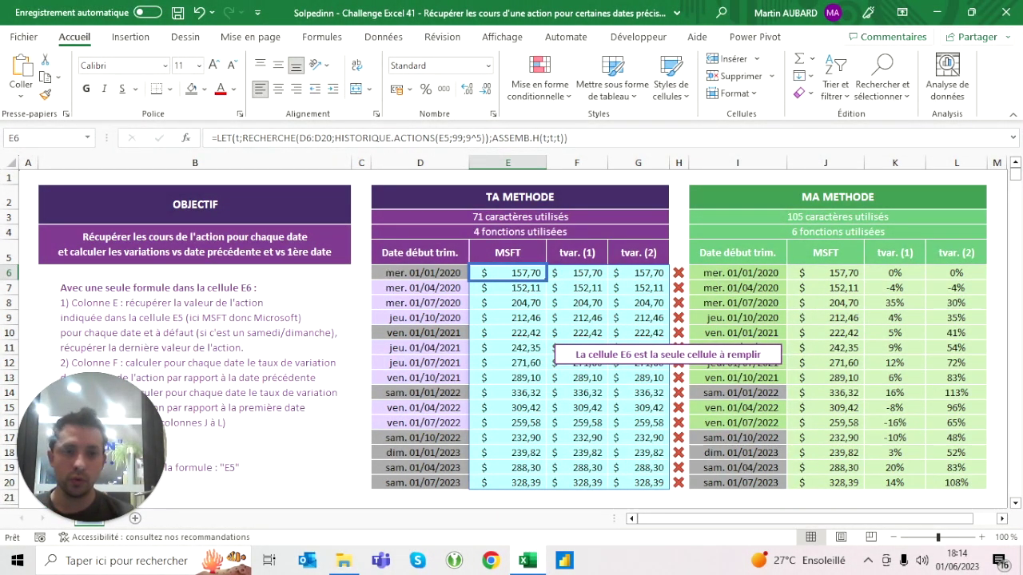
pyautogui.click(568, 139)
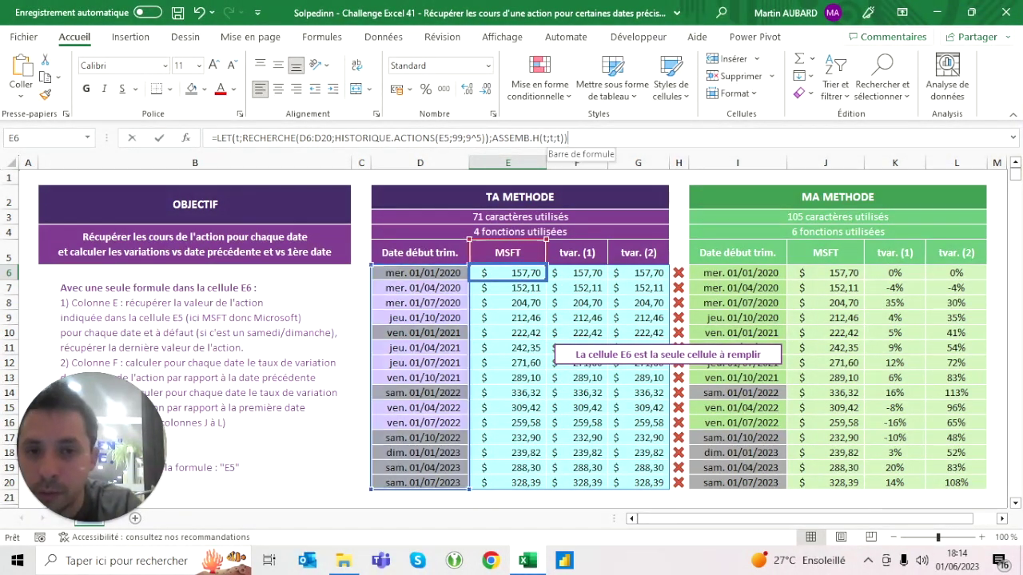
# Divide the third ASSEMB.H argument in E6's formula by INDEX(t;1)
pyautogui.click(567, 138)
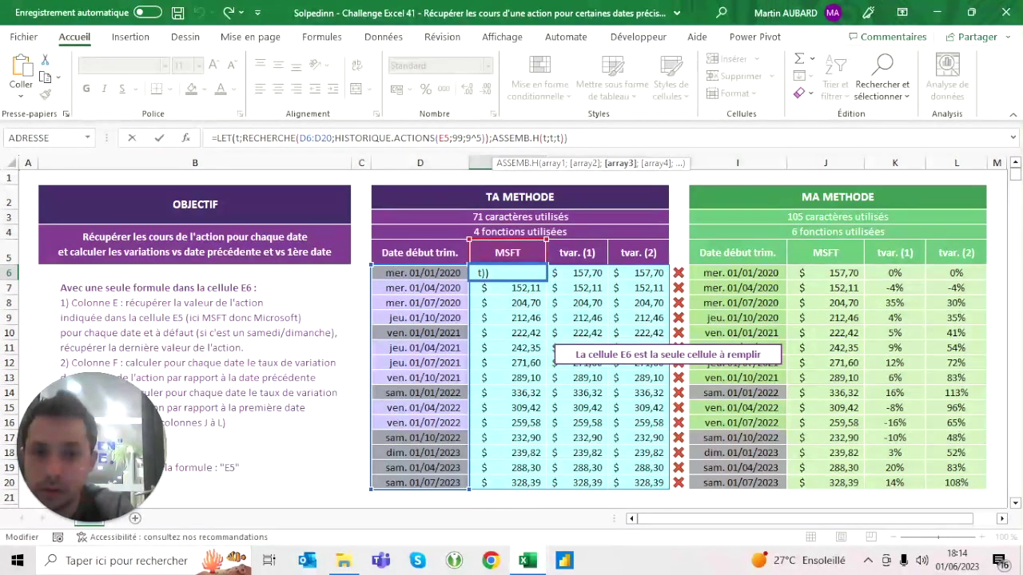
pyautogui.write('/index(')
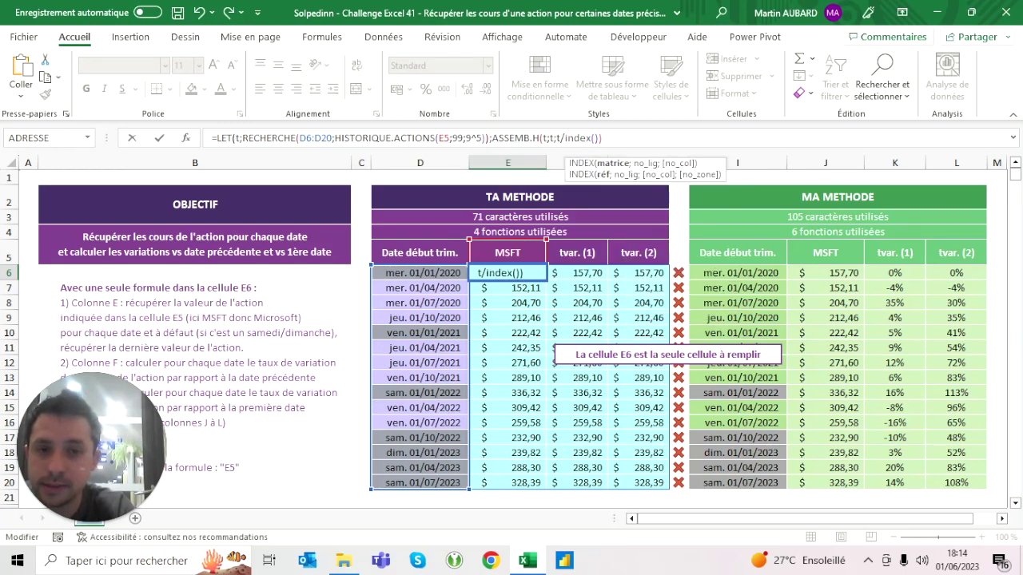
pyautogui.write('t;')
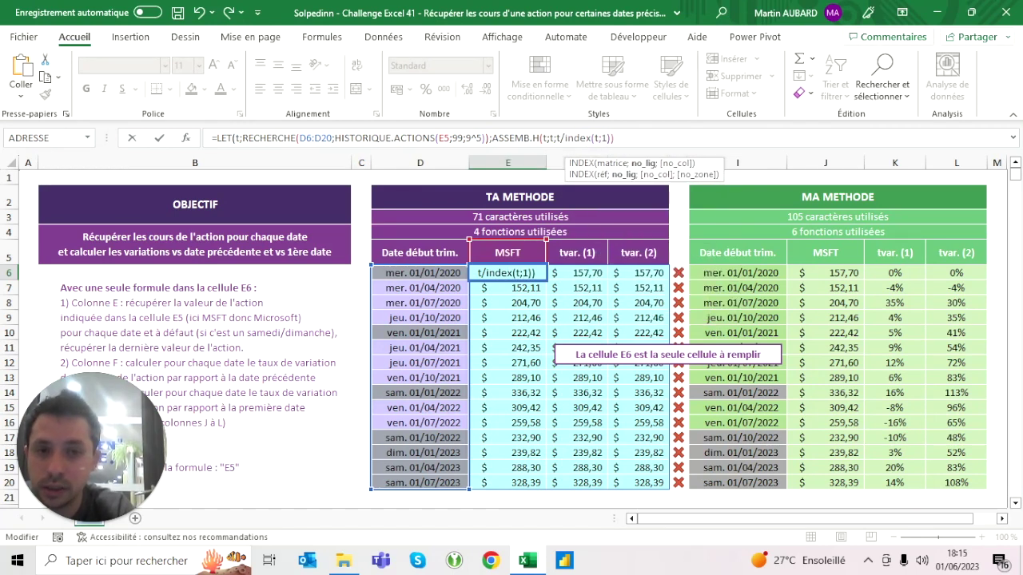
pyautogui.write('1)')
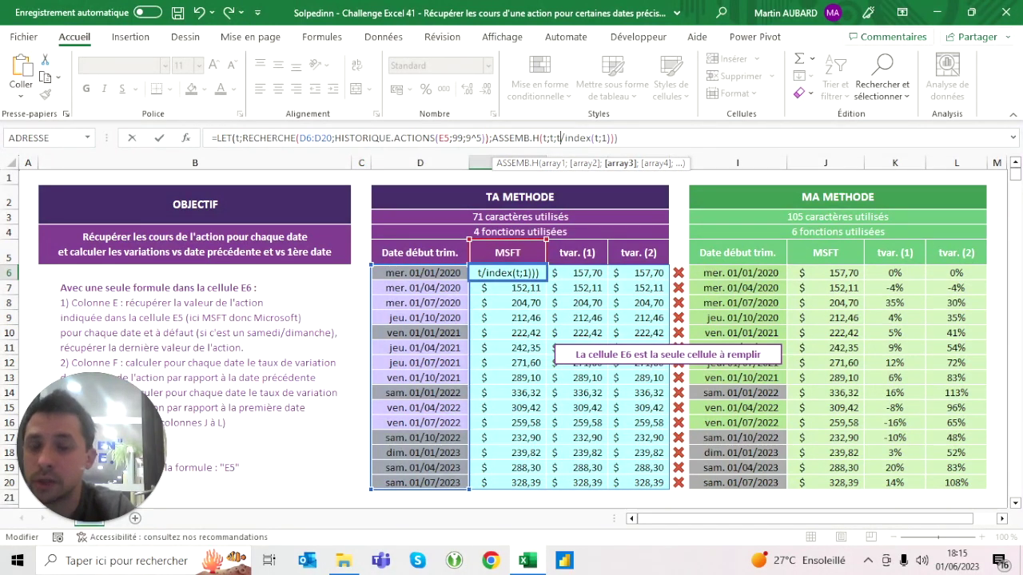
pyautogui.press('Return')
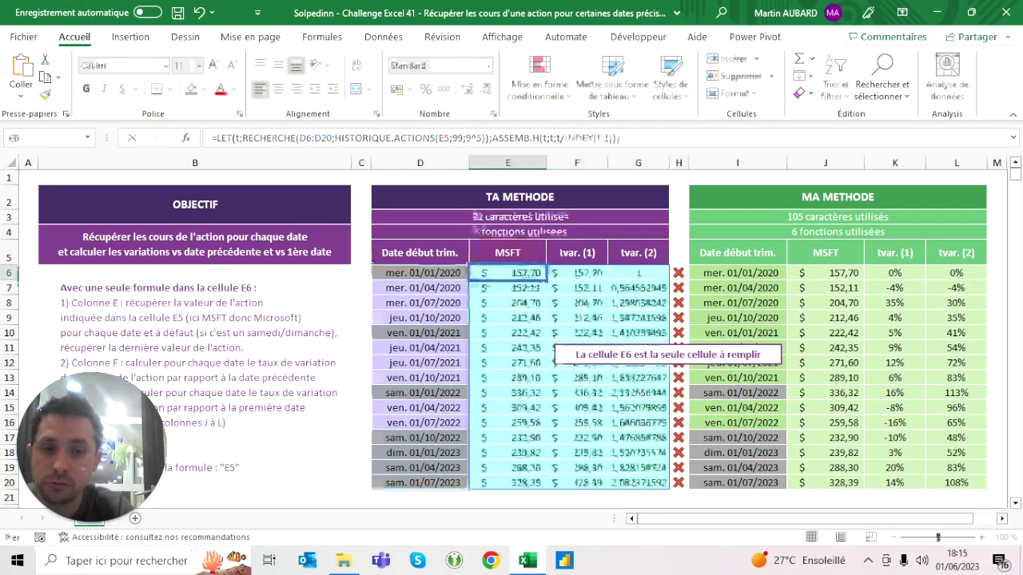
# Append -1 so tvar. (2) computes t/INDEX(t;1)-1
pyautogui.click(638, 272)
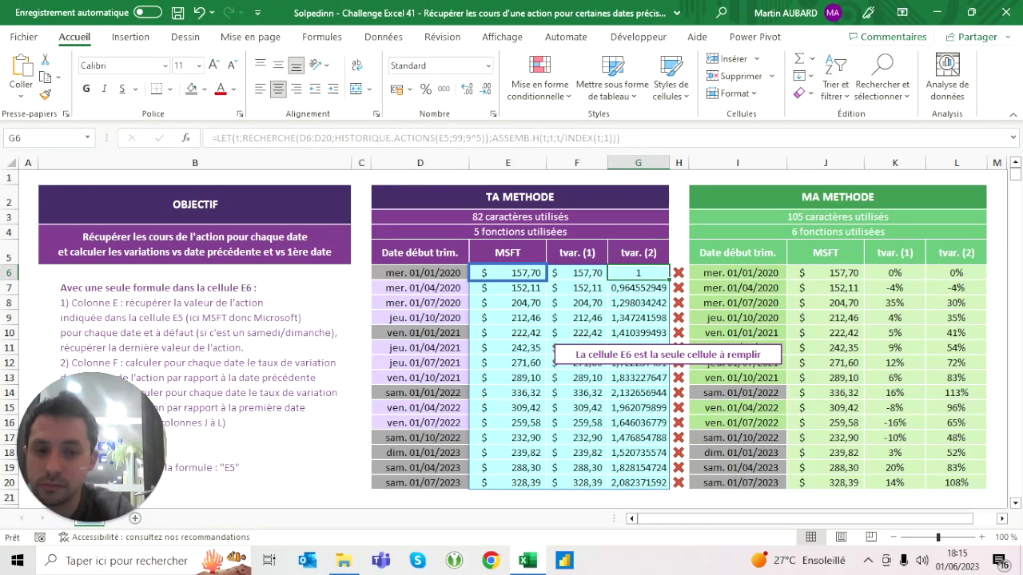
pyautogui.hotkey('ctrl', 'shift', 'Down')
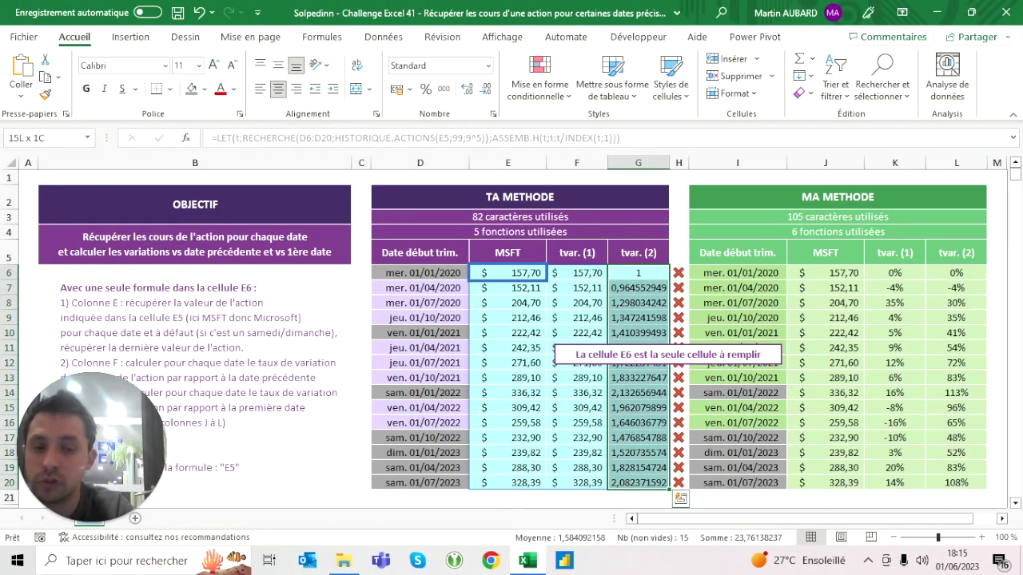
pyautogui.click(638, 273)
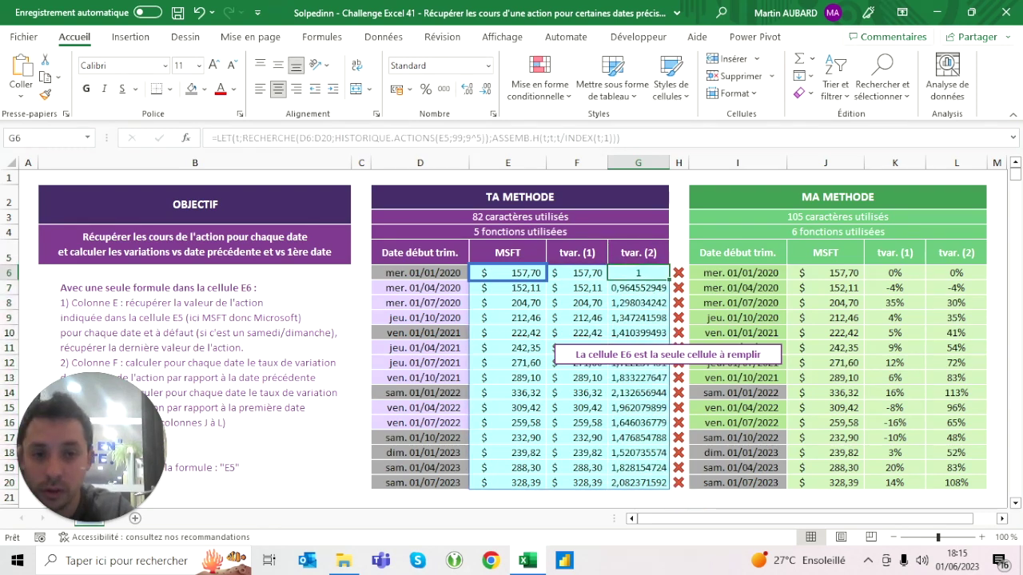
pyautogui.press('Left')
pyautogui.press('Left')
pyautogui.press('Left')
pyautogui.press('Right')
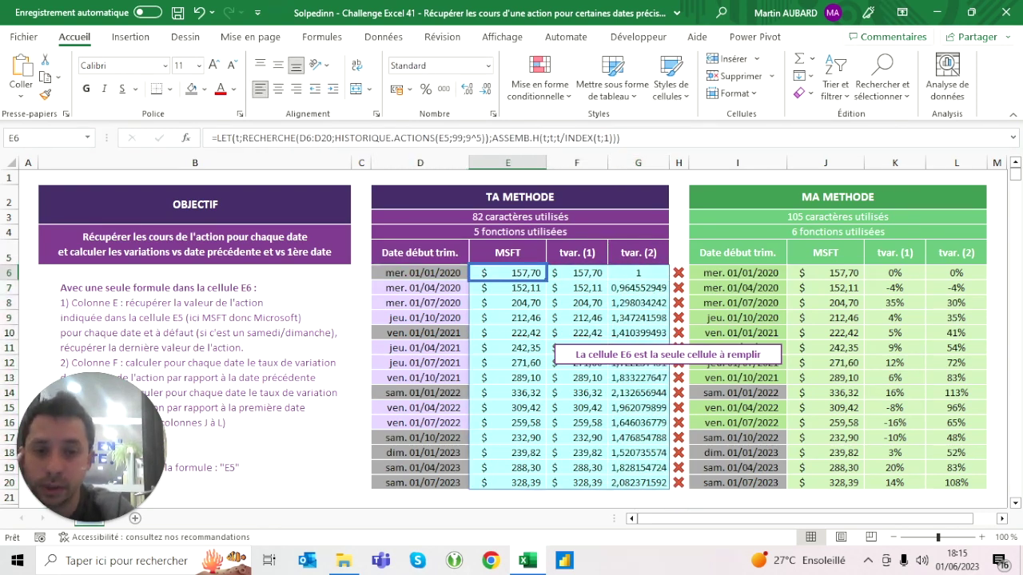
pyautogui.press('F2')
pyautogui.press('Left')
pyautogui.press('Left')
pyautogui.write('-1')
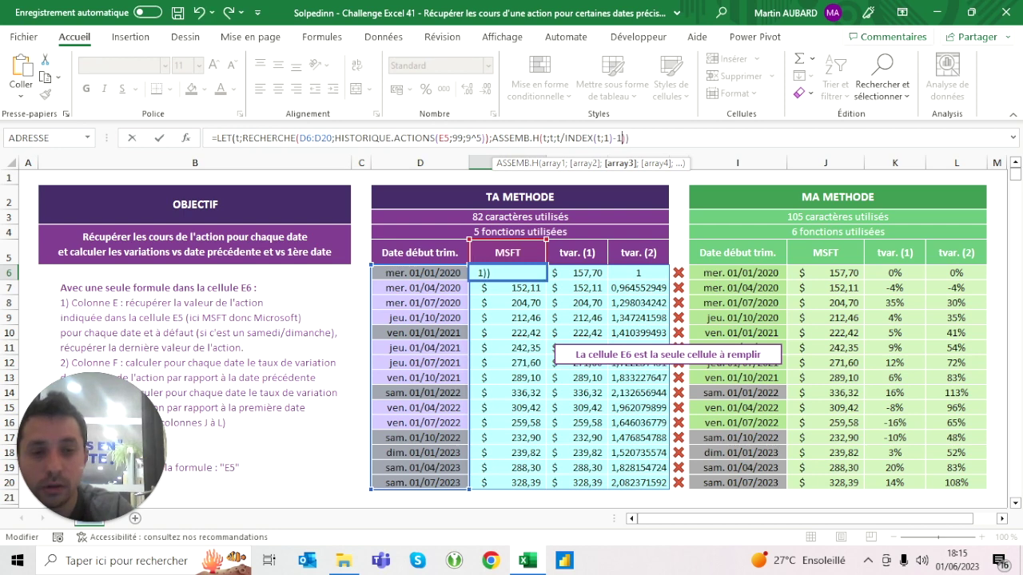
pyautogui.hotkey('ctrl', 'Return')
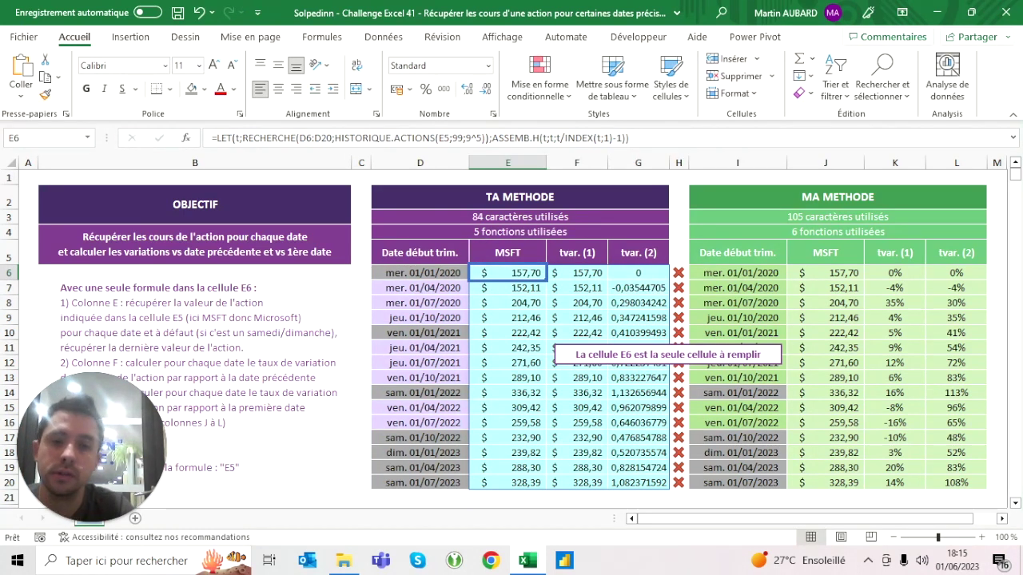
# Format the tvar. (2) results G6:G20 as percentages
pyautogui.press('Right')
pyautogui.press('Right')
pyautogui.hotkey('ctrl', 'shift', 'Down')
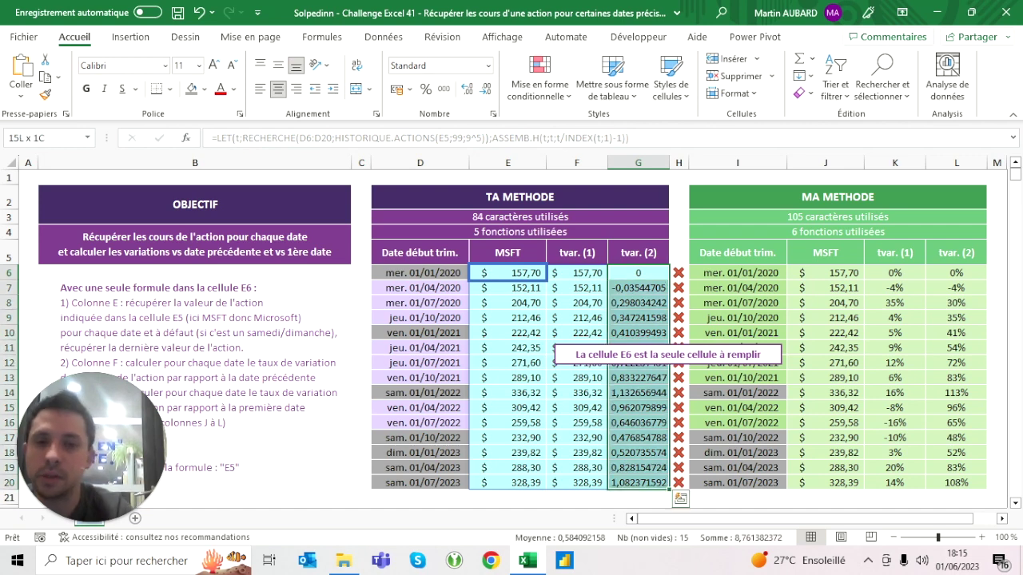
pyautogui.click(424, 90)
pyautogui.hotkey('ctrl', 'shift', 'Up')
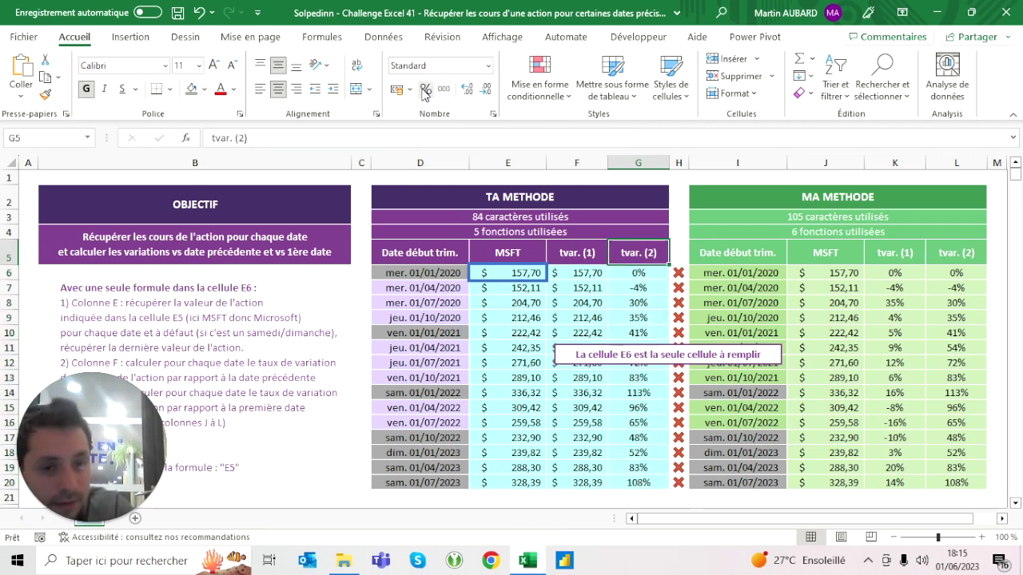
pyautogui.press('Down')
pyautogui.press('Down')
pyautogui.press('Down')
pyautogui.press('Down')
pyautogui.press('Down')
pyautogui.press('Down')
pyautogui.press('Down')
pyautogui.press('Down')
pyautogui.press('Down')
pyautogui.press('Down')
pyautogui.press('Down')
pyautogui.press('Down')
pyautogui.press('Up')
pyautogui.press('Up')
pyautogui.press('Up')
pyautogui.press('Up')
pyautogui.press('Up')
pyautogui.press('Up')
pyautogui.press('Down')
pyautogui.press('Down')
pyautogui.press('Up')
pyautogui.press('Up')
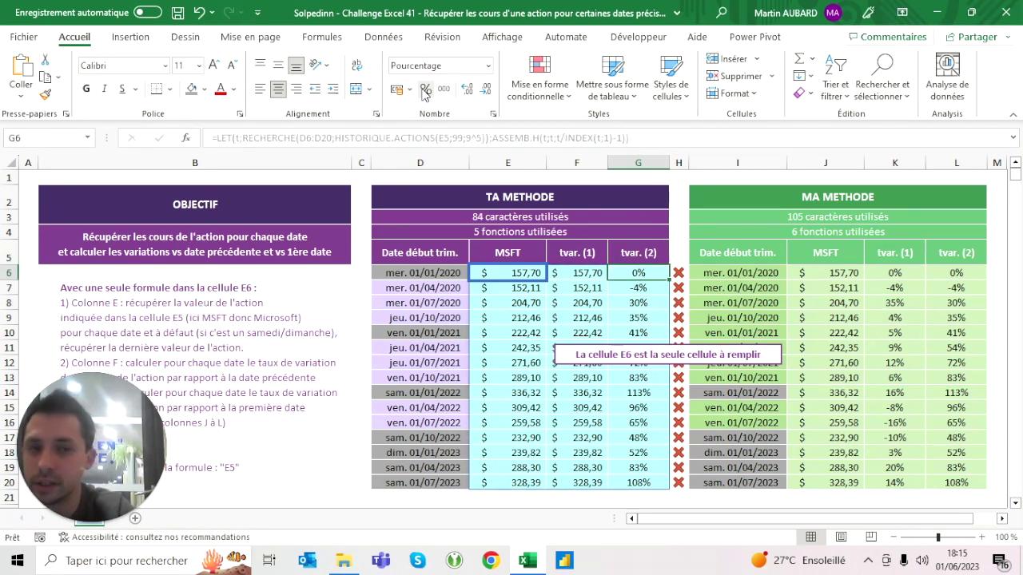
pyautogui.press('Left')
pyautogui.press('Left')
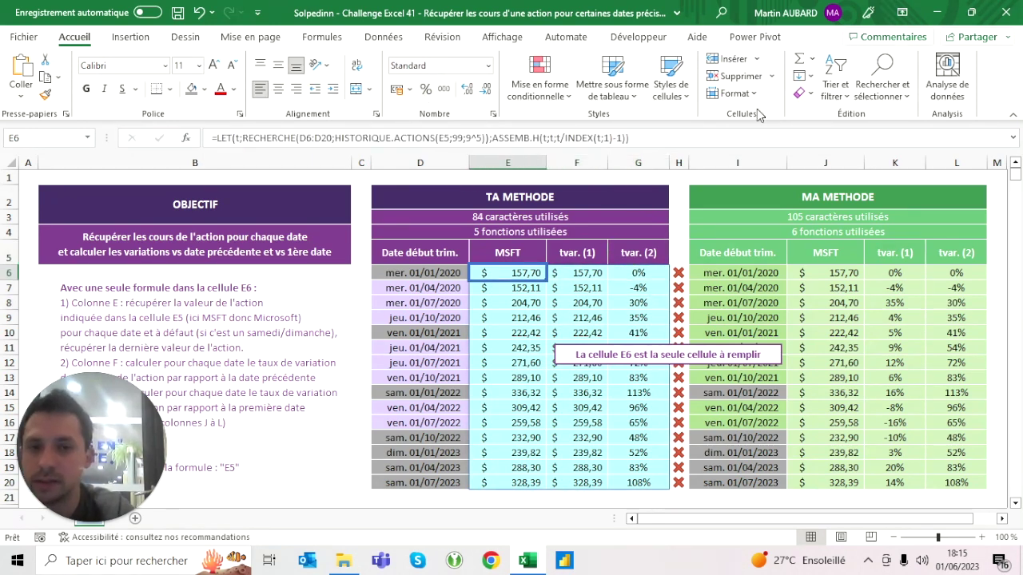
# Replace INDEX(t;1) with @t in E6's formula, keeping it without the @ compatibility variant
pyautogui.click(612, 138)
pyautogui.write('-')
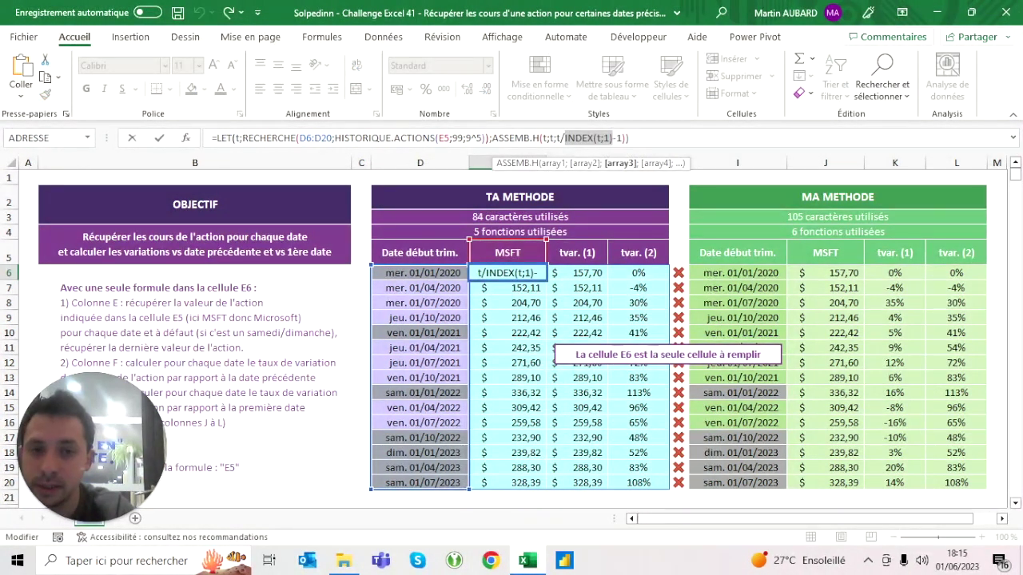
pyautogui.write('@t')
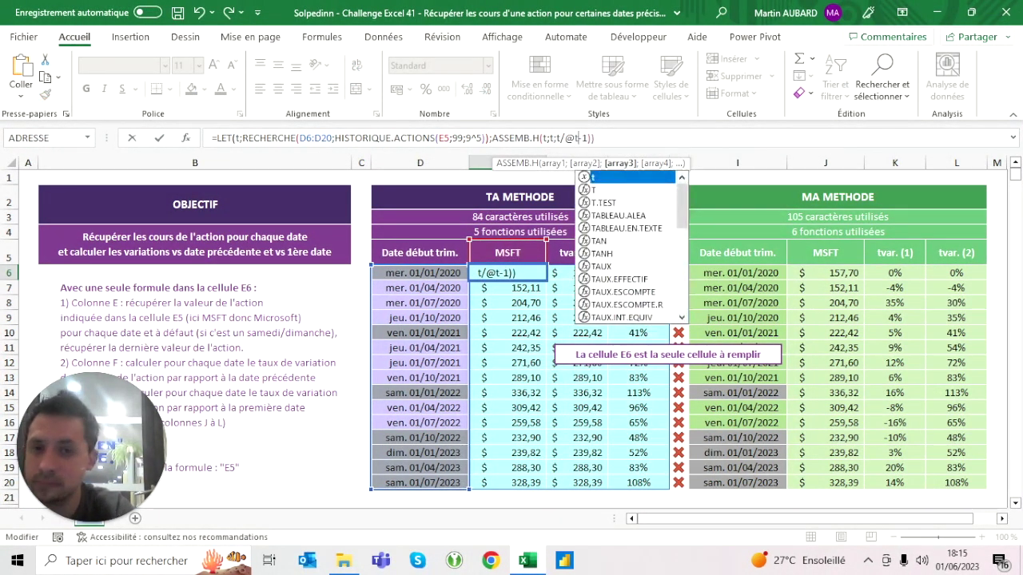
pyautogui.press('Return')
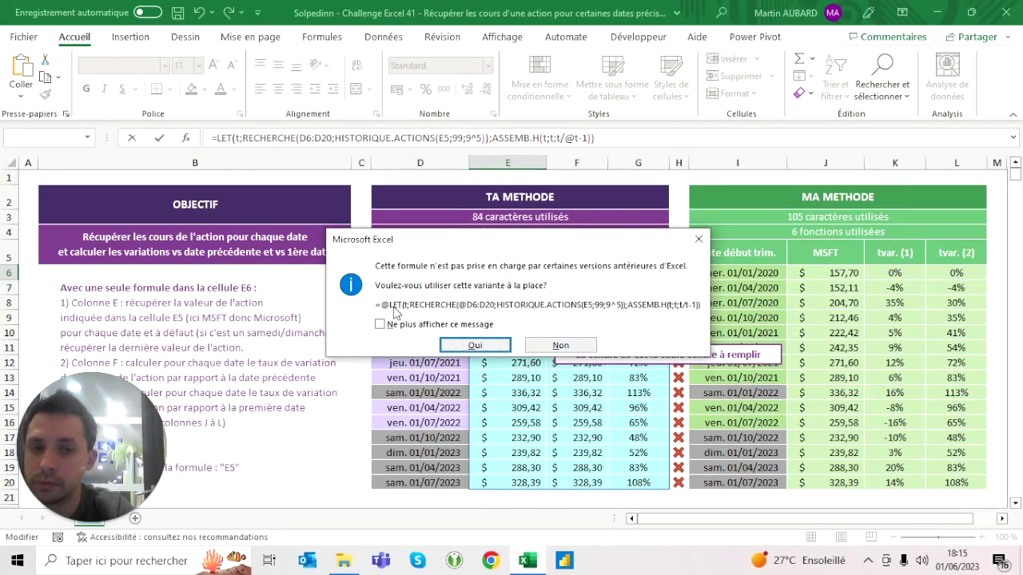
pyautogui.click(560, 346)
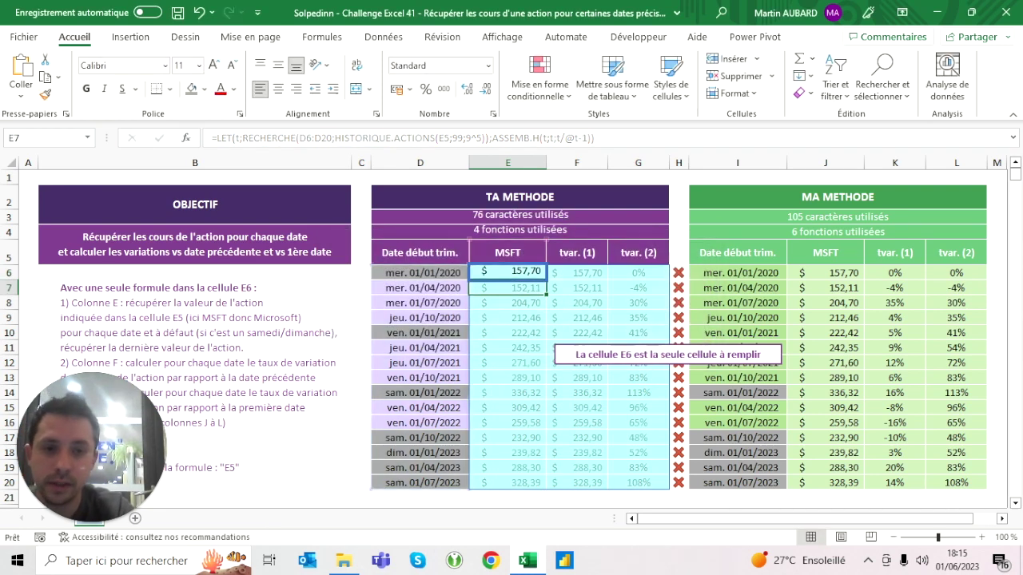
pyautogui.press('Right')
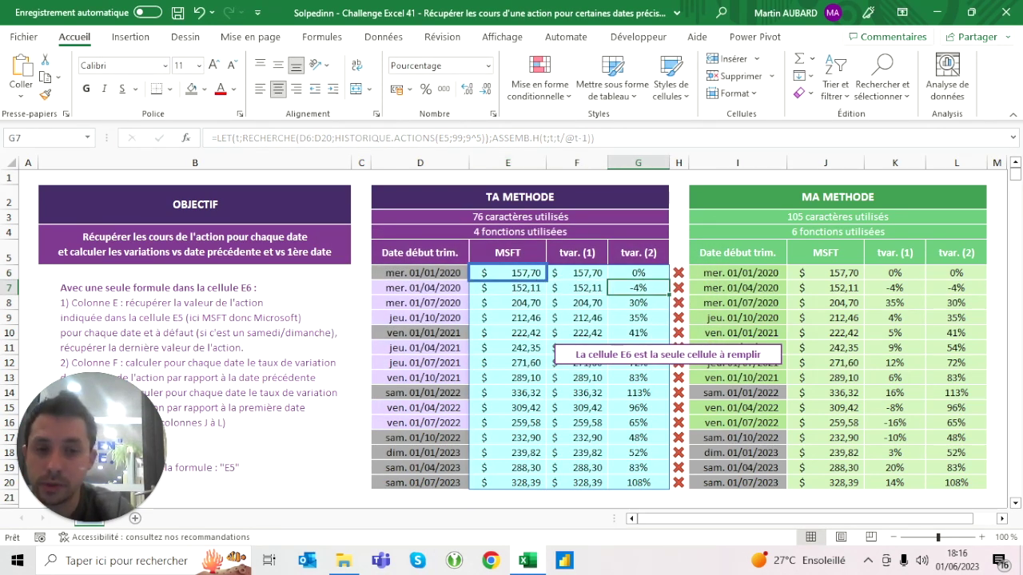
pyautogui.press('Up')
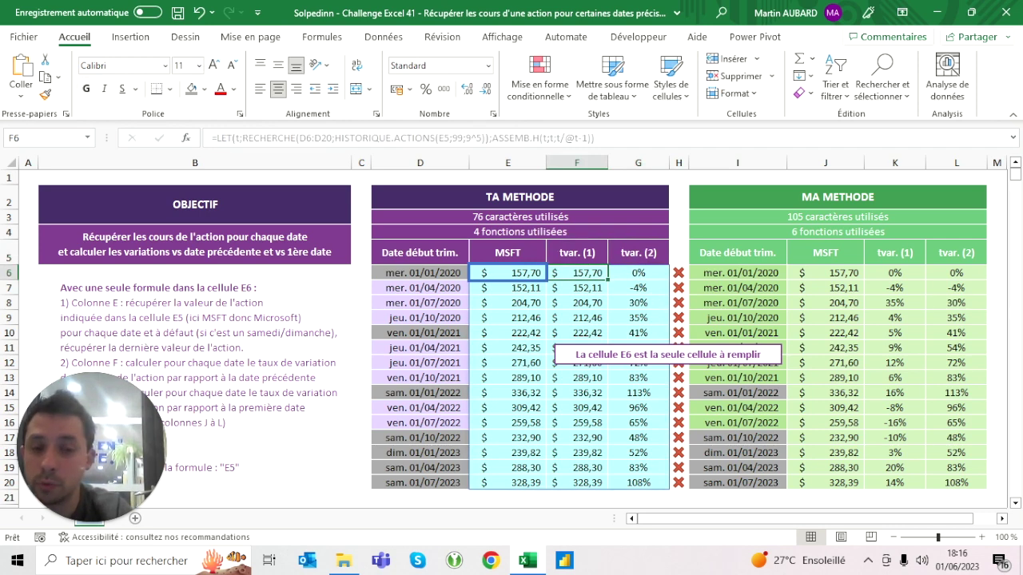
pyautogui.press('Up')
pyautogui.press('Right')
pyautogui.press('Down')
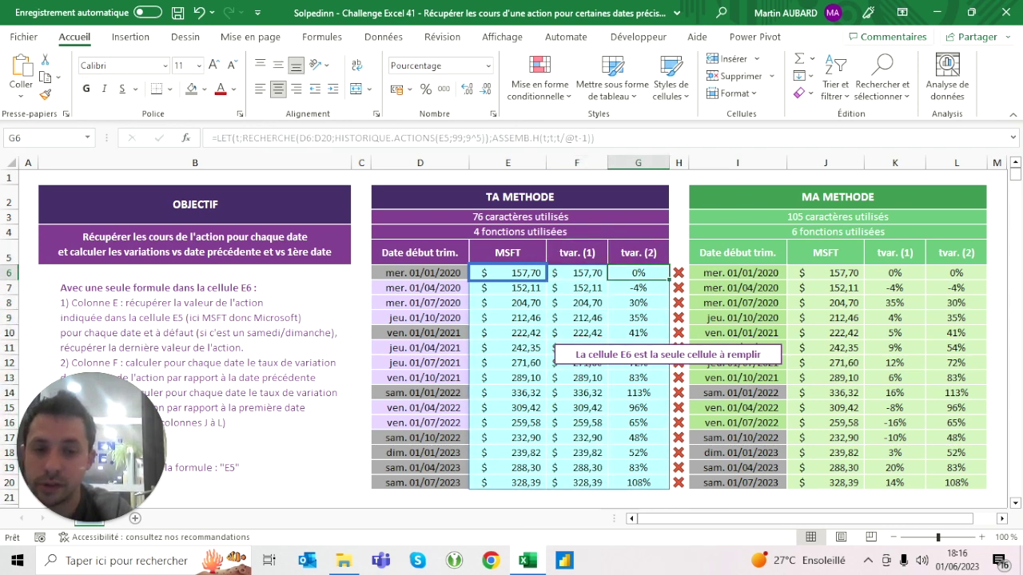
pyautogui.press('Down')
pyautogui.press('Down')
pyautogui.press('Up')
pyautogui.press('Up')
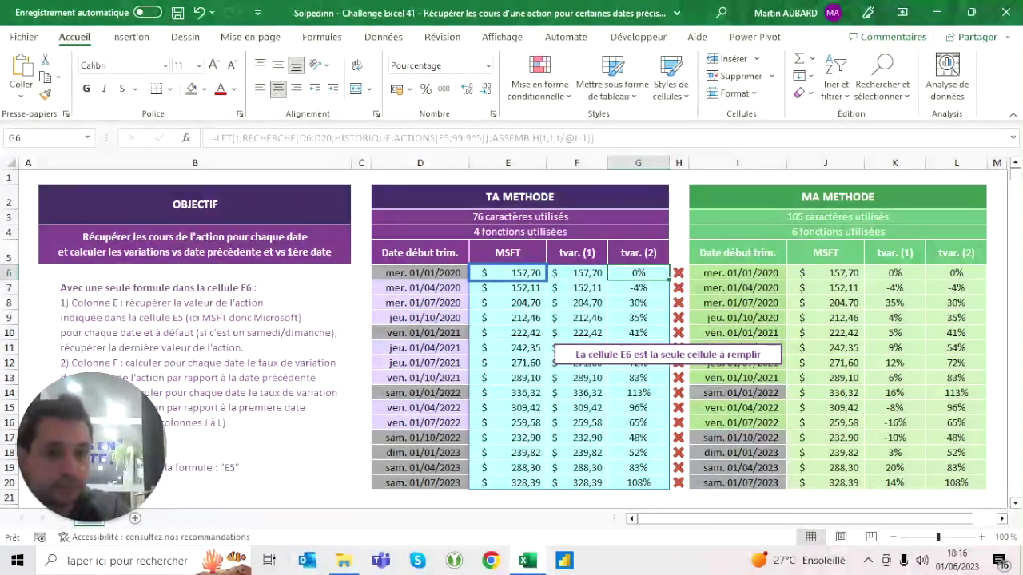
pyautogui.press('Left')
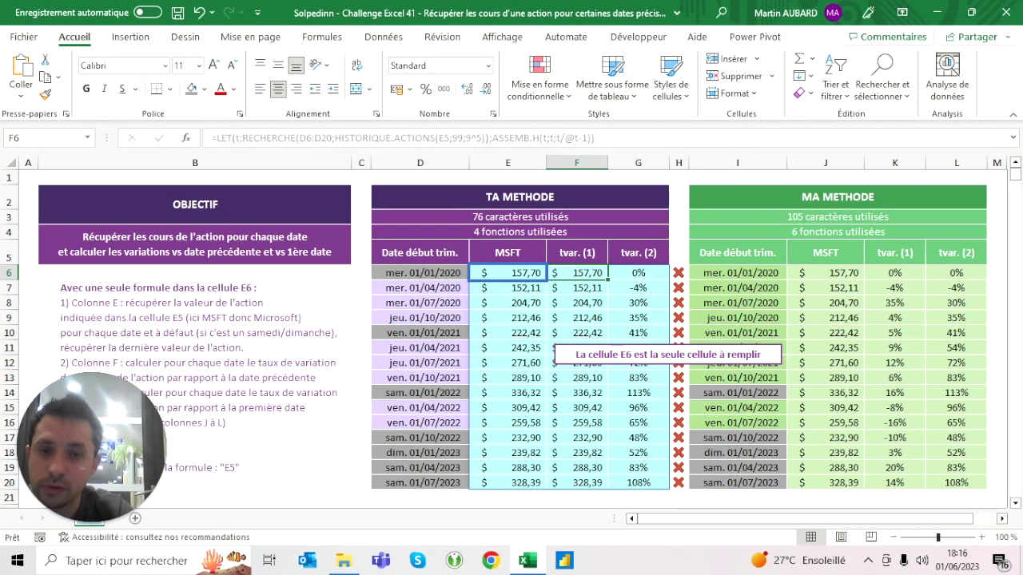
pyautogui.click(508, 273)
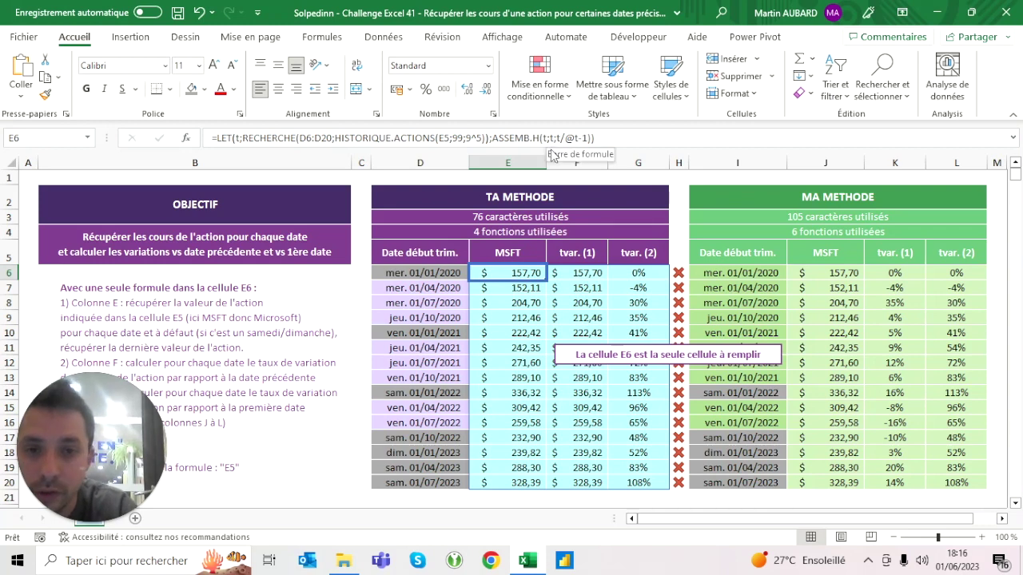
pyautogui.moveTo(530, 158); pyautogui.dragTo(530, 203)
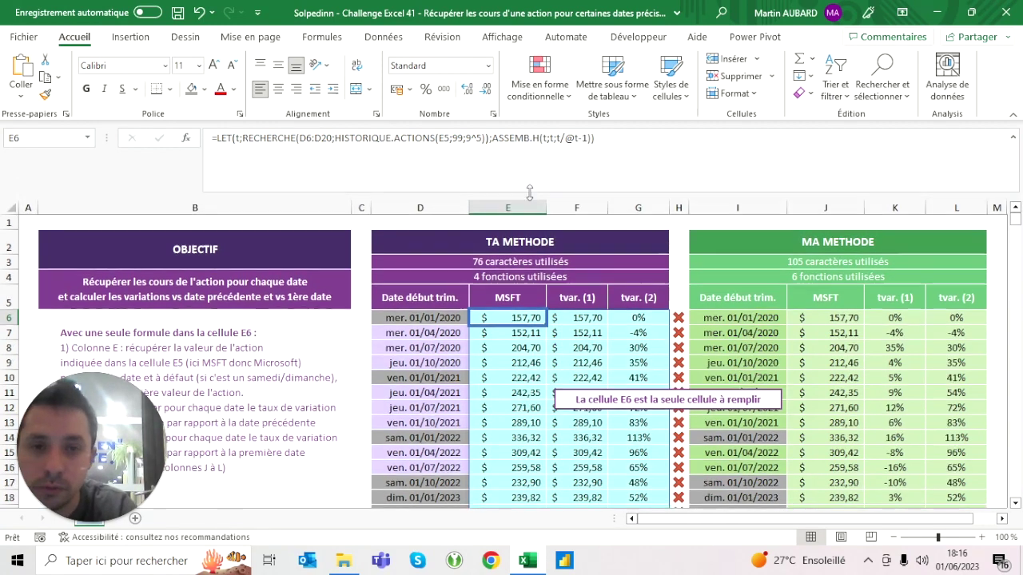
# Re-enter E6's formula with an added space and return to cell E6
pyautogui.press('F2')
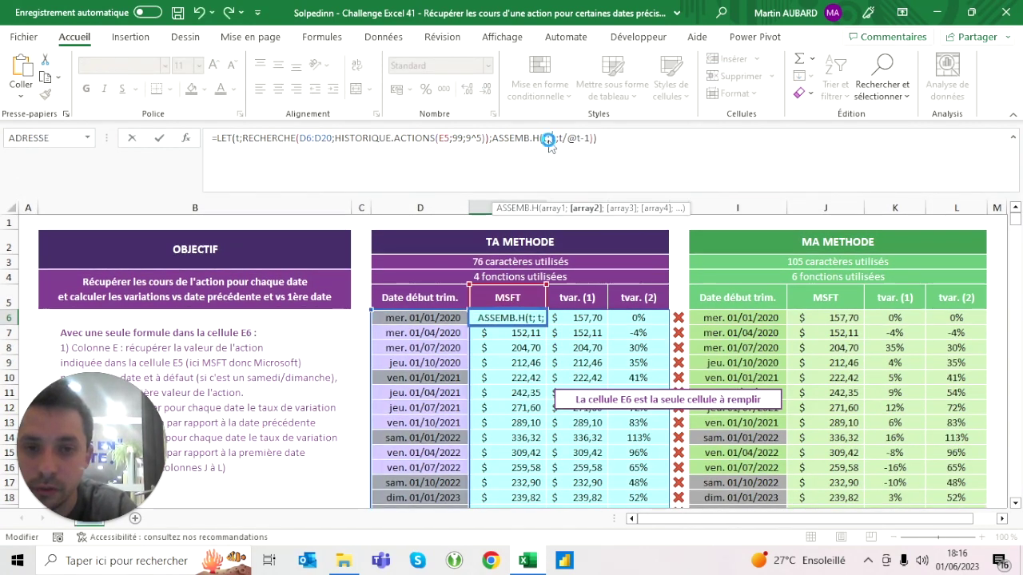
pyautogui.press('Return')
pyautogui.press('Return')
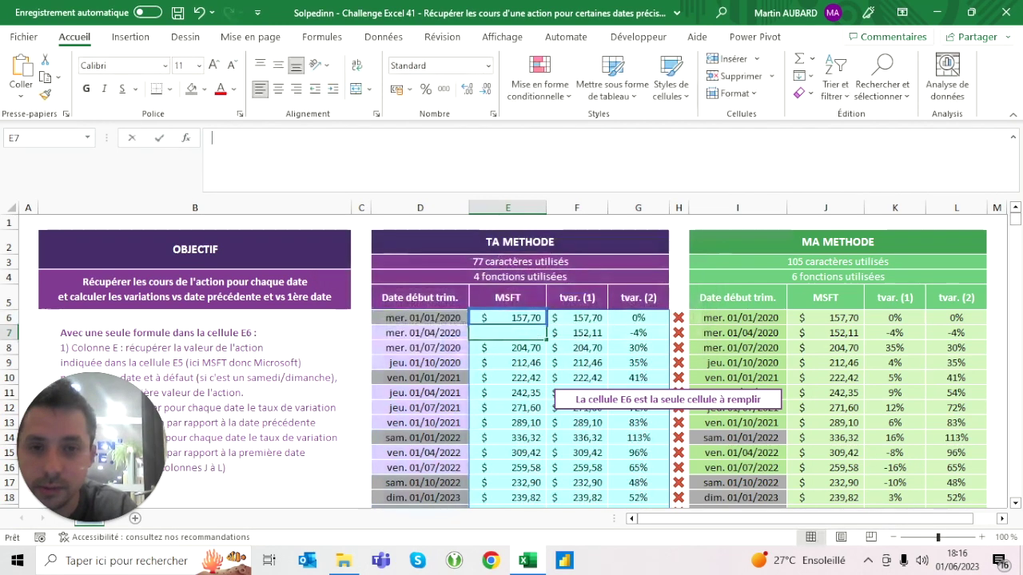
pyautogui.press('F2')
pyautogui.press('Escape')
pyautogui.press('Up')
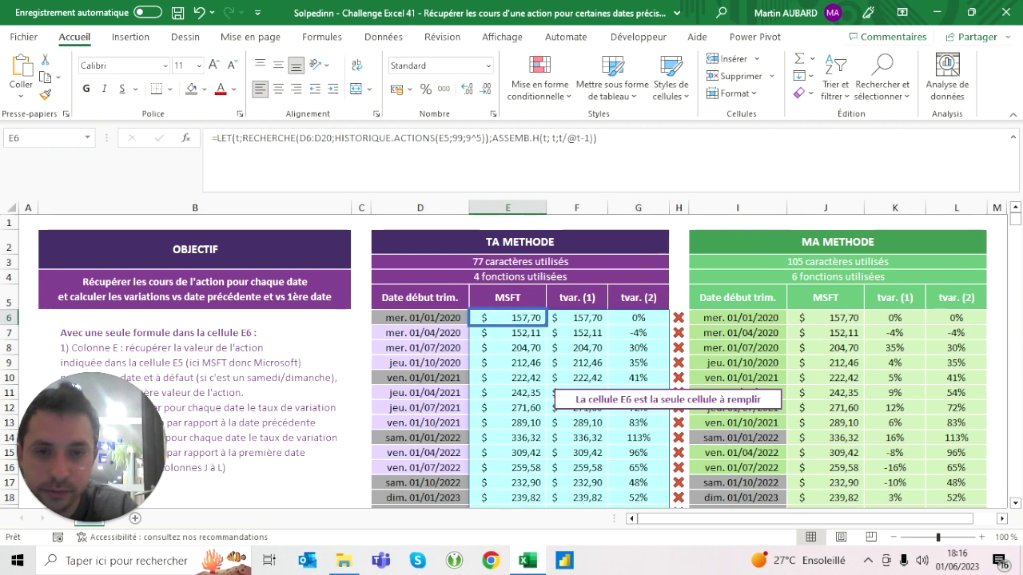
# Break E6's formula onto new lines after ASSEMB.H(t; and after t, declining the @ variant
pyautogui.click(557, 138)
pyautogui.hotkey('alt', 'Return')
pyautogui.press('Delete')
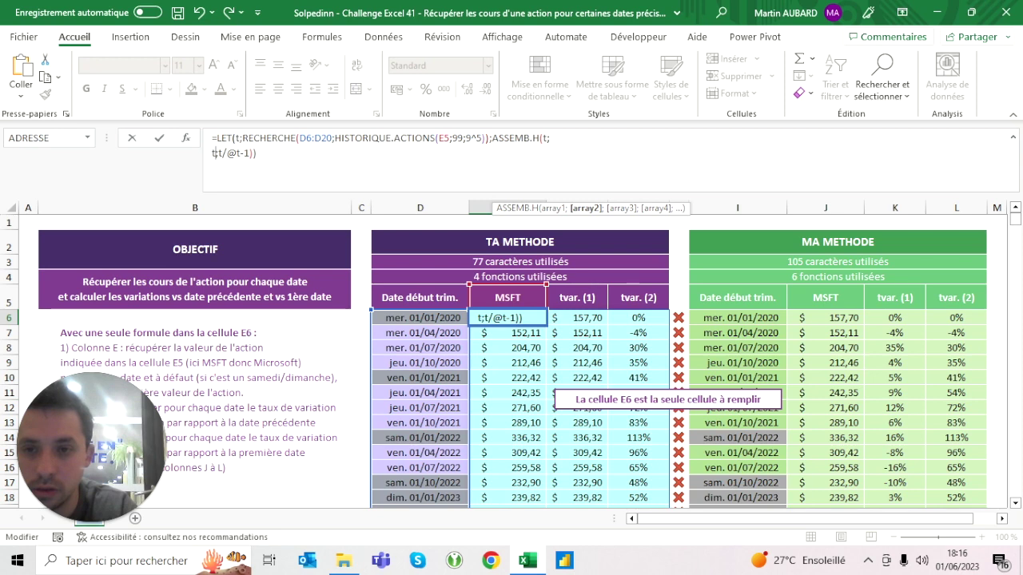
pyautogui.press('Right')
pyautogui.hotkey('alt', 'Return')
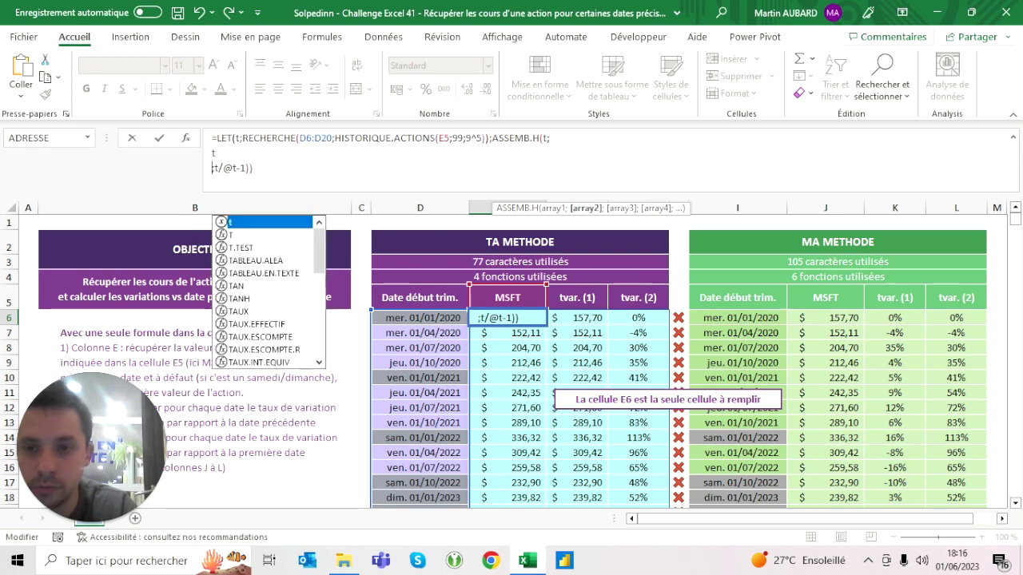
pyautogui.press('Left')
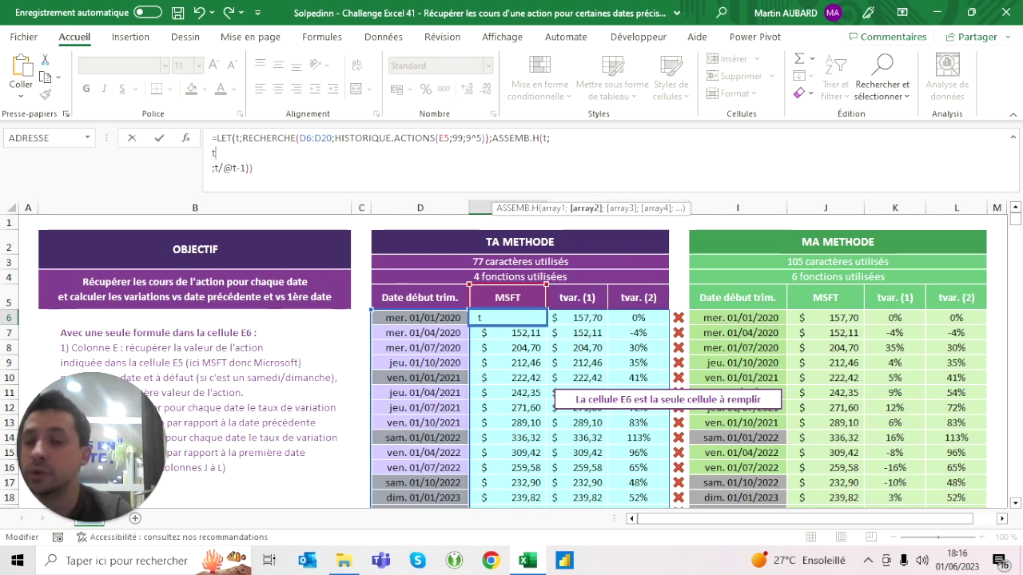
pyautogui.press('Return')
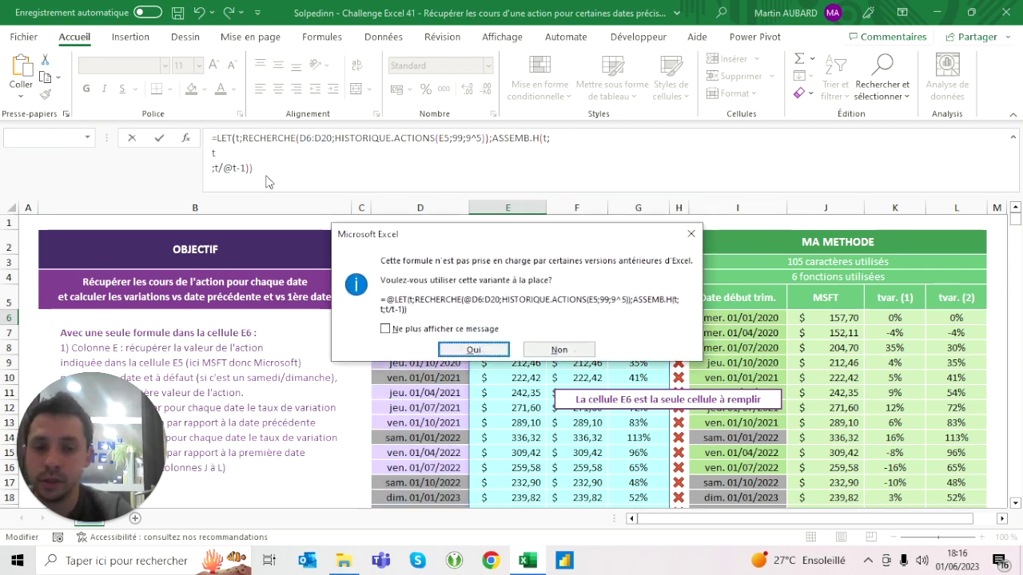
pyautogui.click(551, 350)
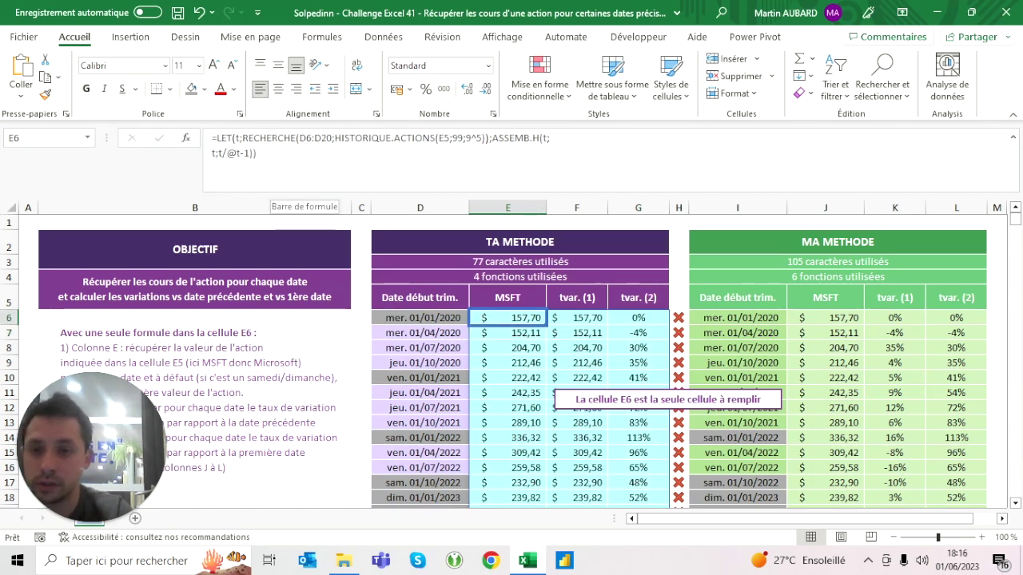
# Lay out E6's formula over three lines, with t; and t/@t-1)) each on its own line
pyautogui.click(215, 152)
pyautogui.hotkey('alt', 'Return')
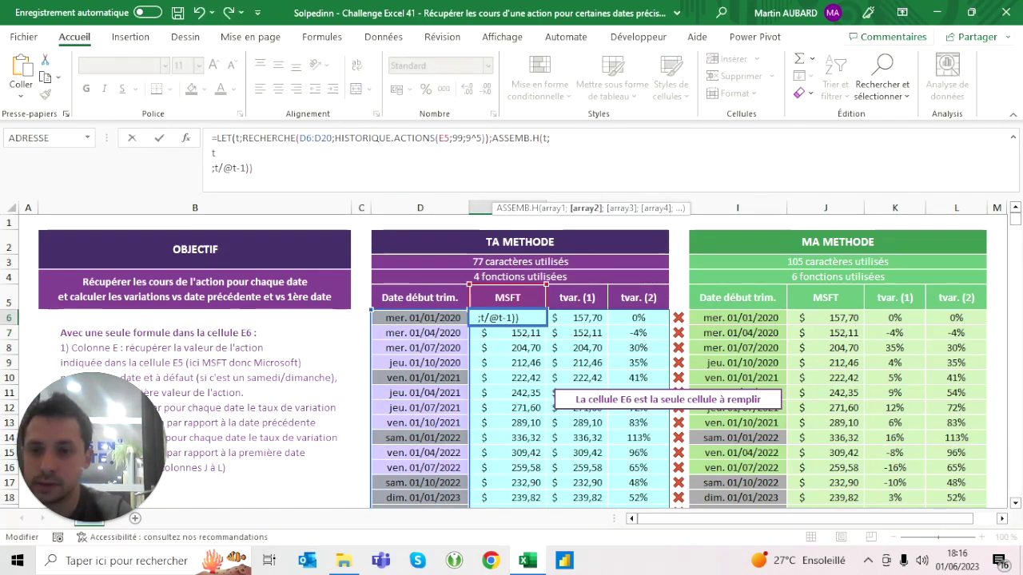
pyautogui.press('BackSpace')
pyautogui.hotkey('alt', 'Return')
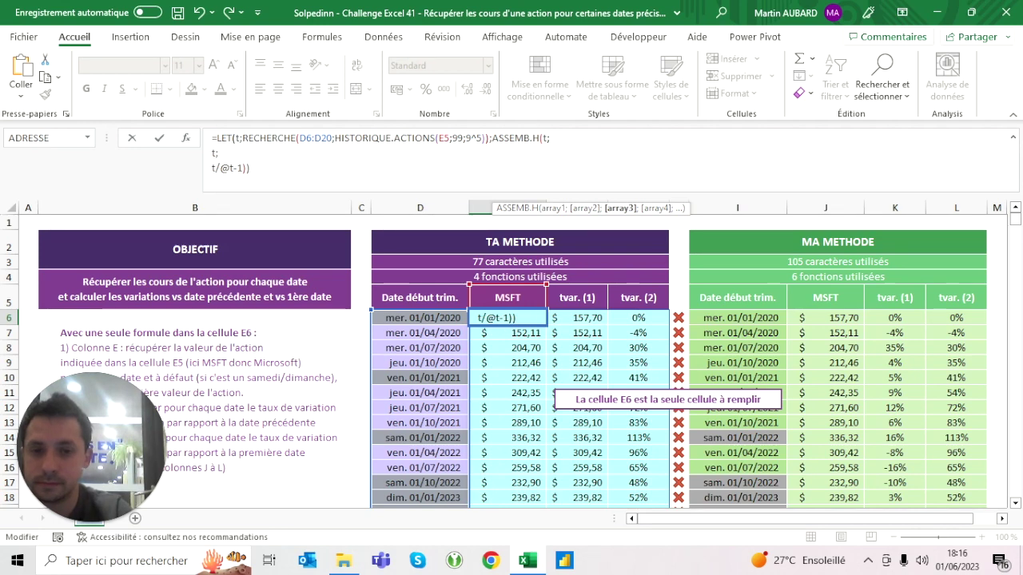
pyautogui.press('Return')
pyautogui.click(560, 354)
pyautogui.press('Up')
pyautogui.click(212, 151)
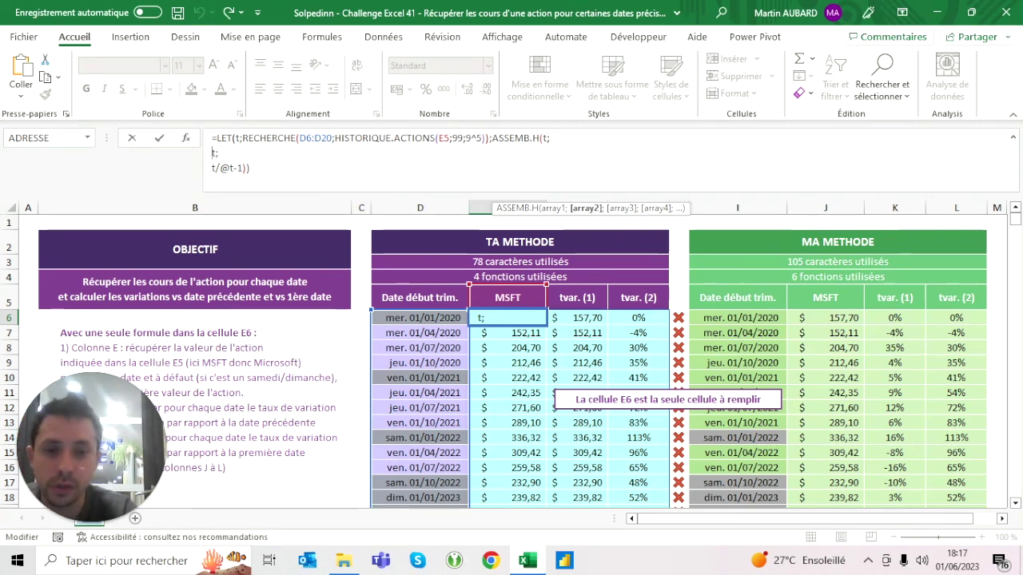
pyautogui.press('Tab')
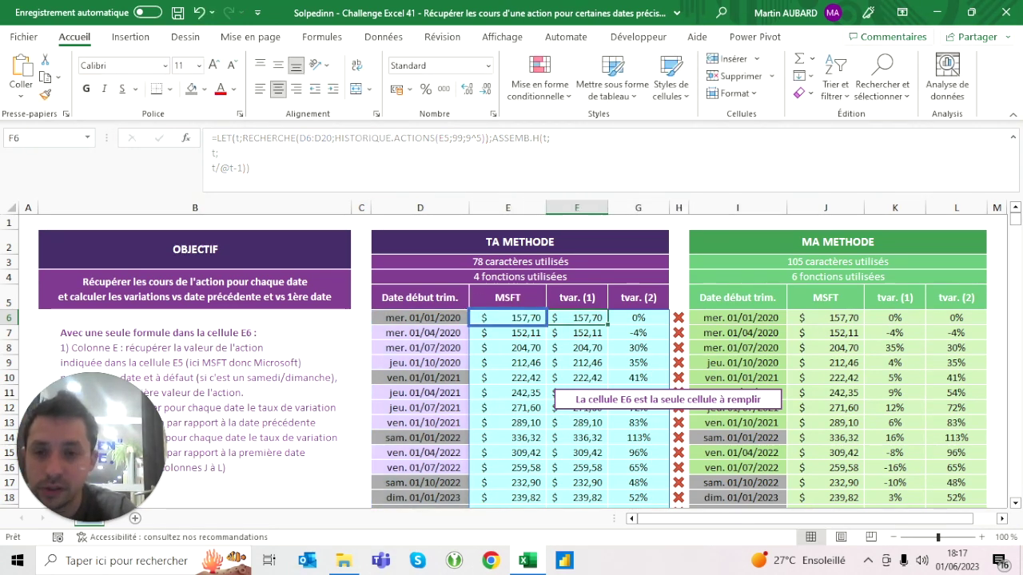
pyautogui.click(577, 332)
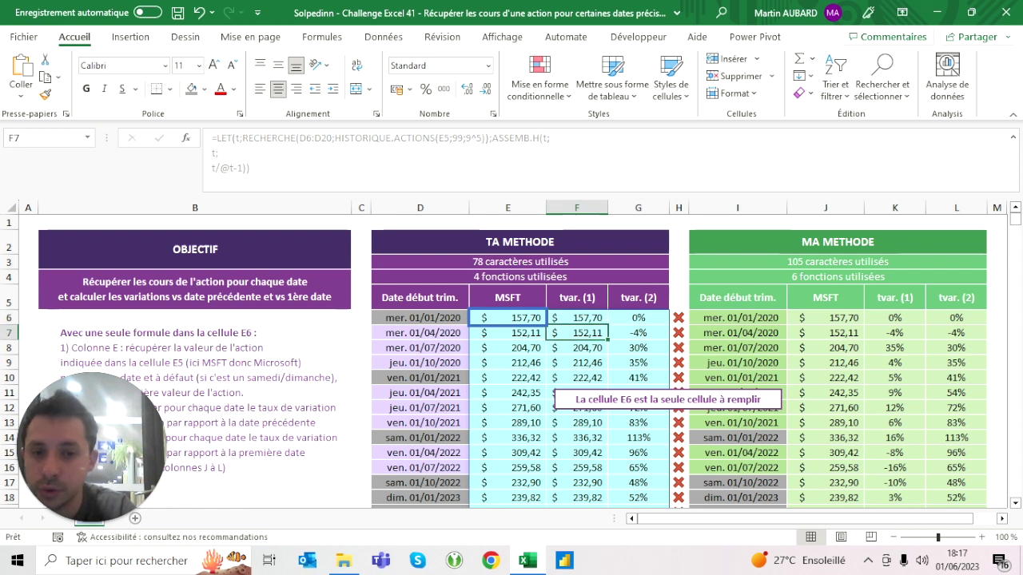
pyautogui.click(577, 318)
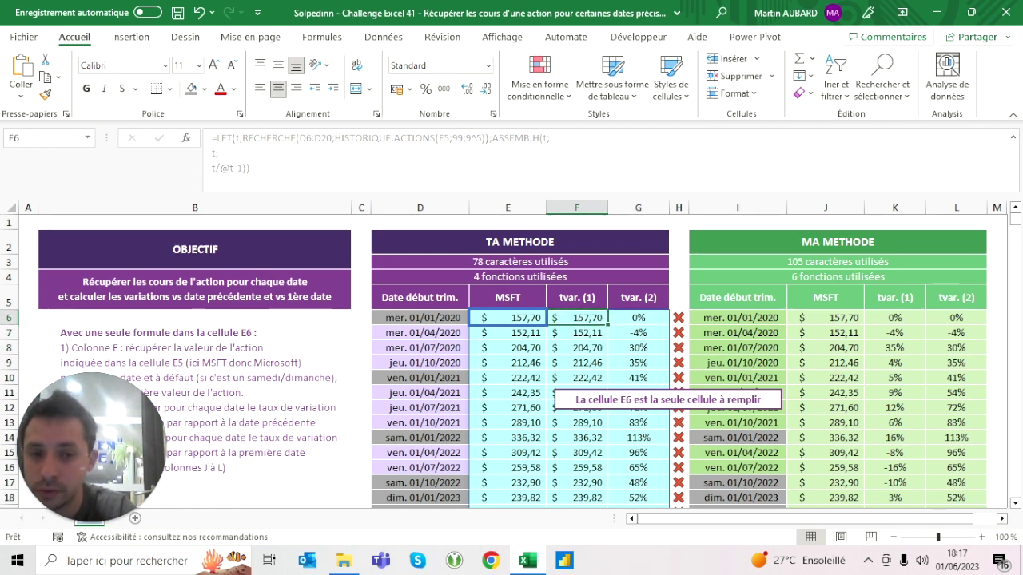
pyautogui.click(576, 332)
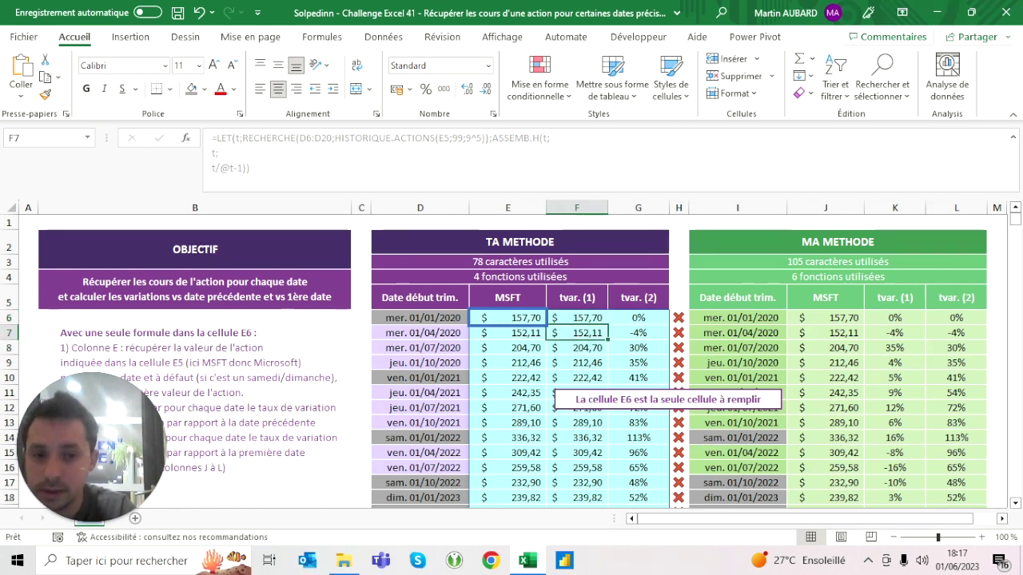
pyautogui.click(577, 317)
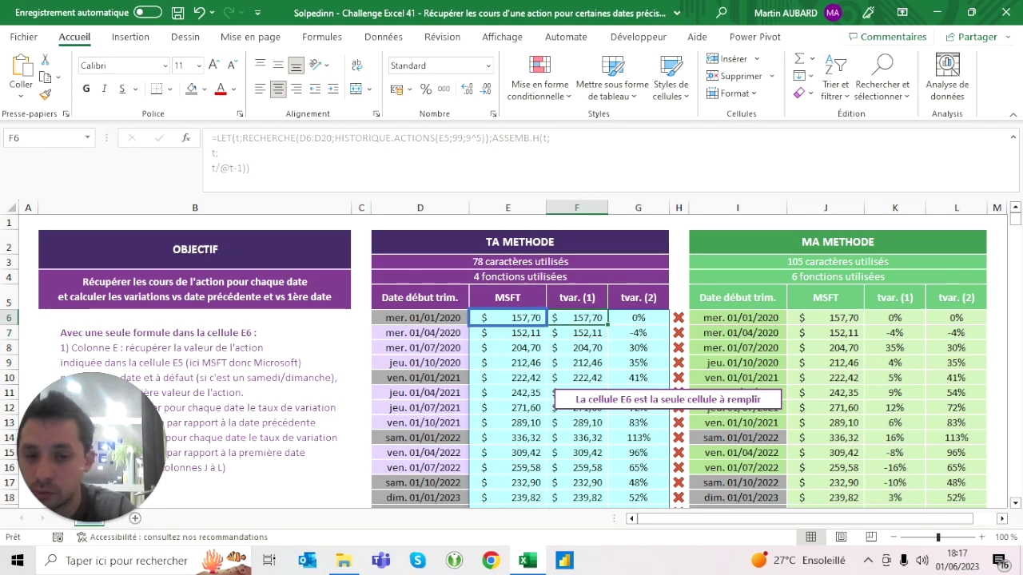
pyautogui.click(577, 332)
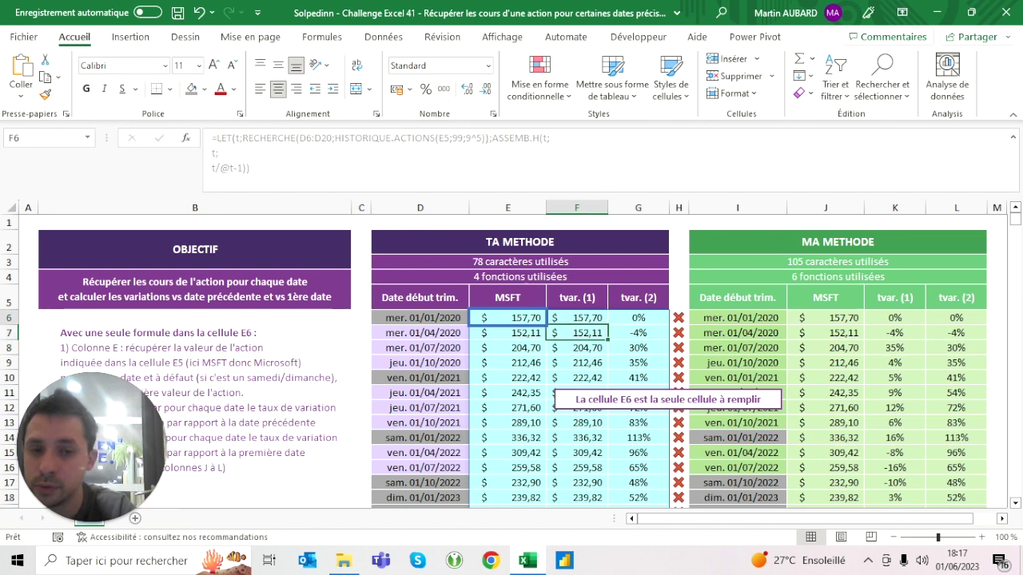
pyautogui.click(576, 318)
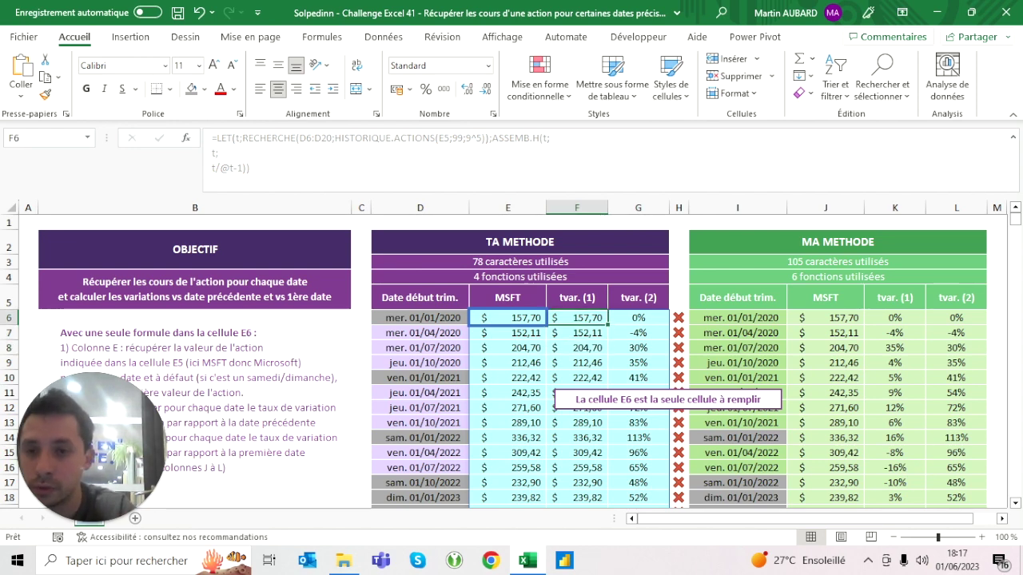
pyautogui.click(507, 317)
pyautogui.click(577, 297)
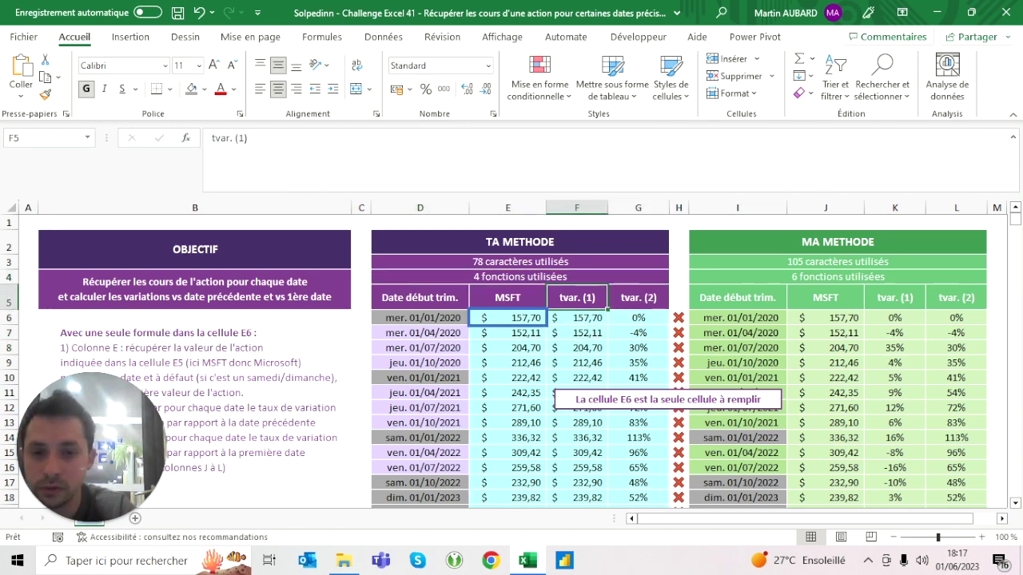
pyautogui.click(577, 317)
pyautogui.click(507, 317)
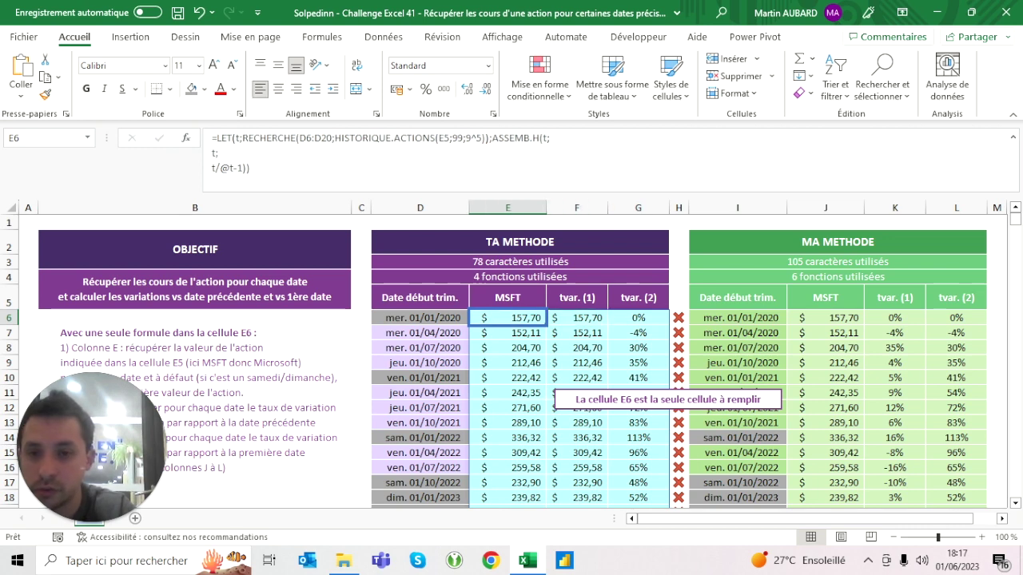
pyautogui.click(212, 153)
pyautogui.write('asse')
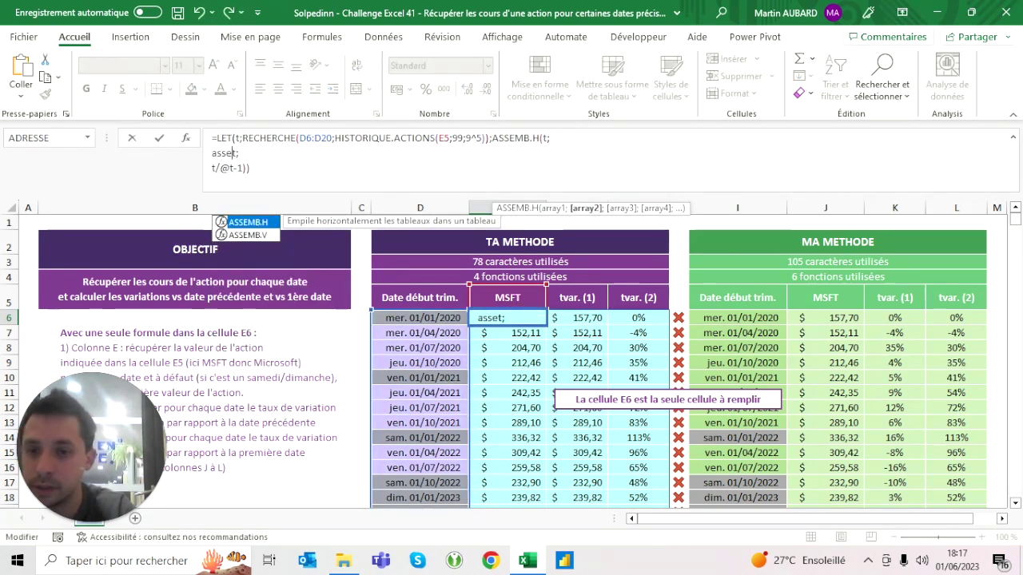
# Make the middle argument ASSEMB.V(@t;t) so column F lists each previous price
pyautogui.press('Tab')
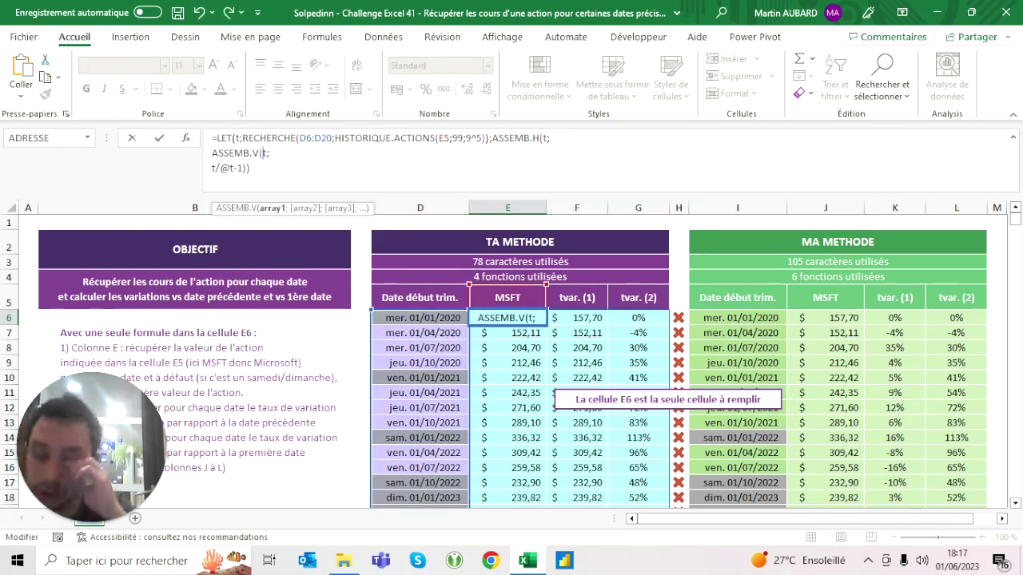
pyautogui.write('@')
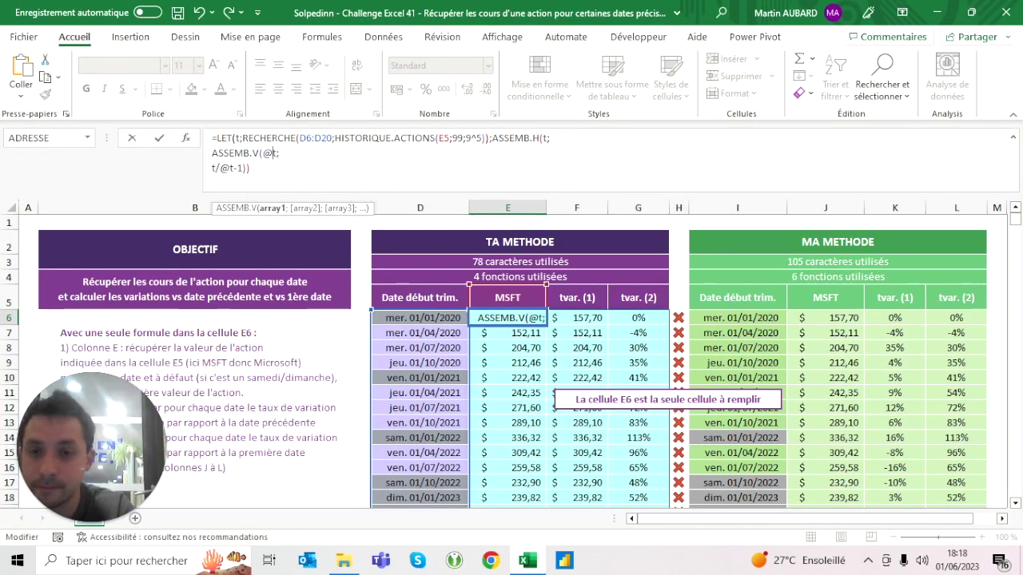
pyautogui.write('t;')
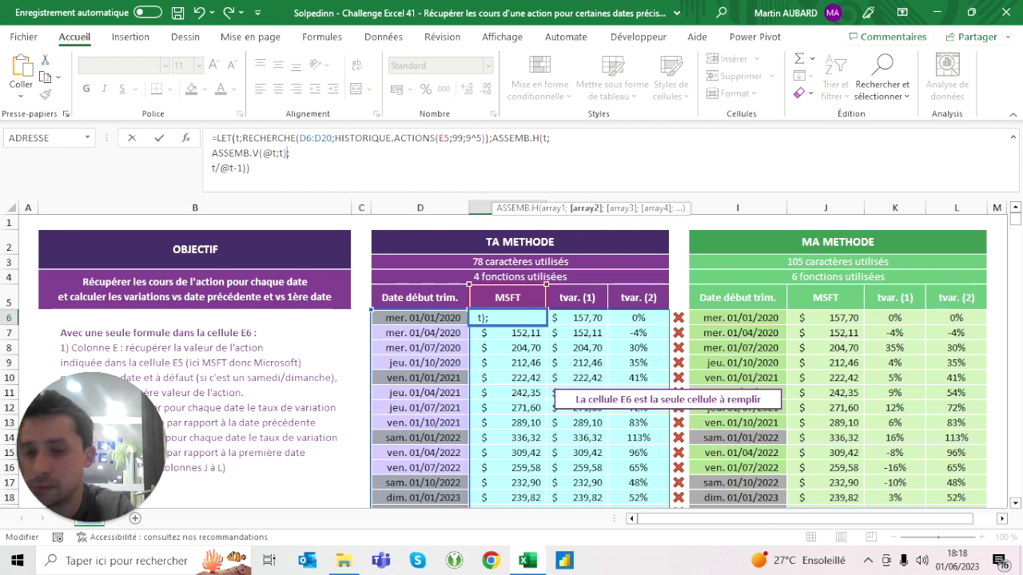
pyautogui.press('Return')
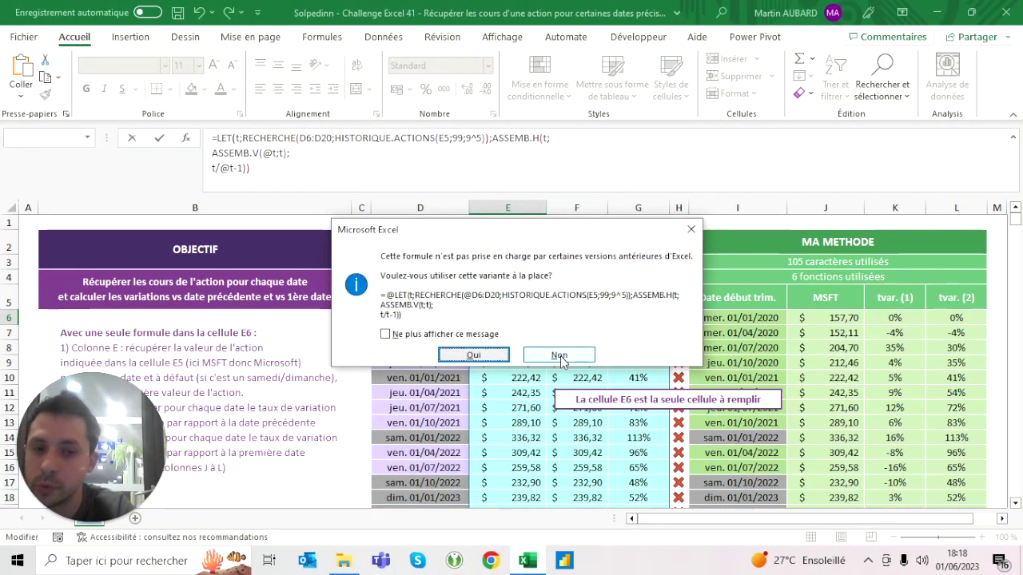
pyautogui.click(559, 355)
pyautogui.moveTo(577, 317); pyautogui.dragTo(576, 332)
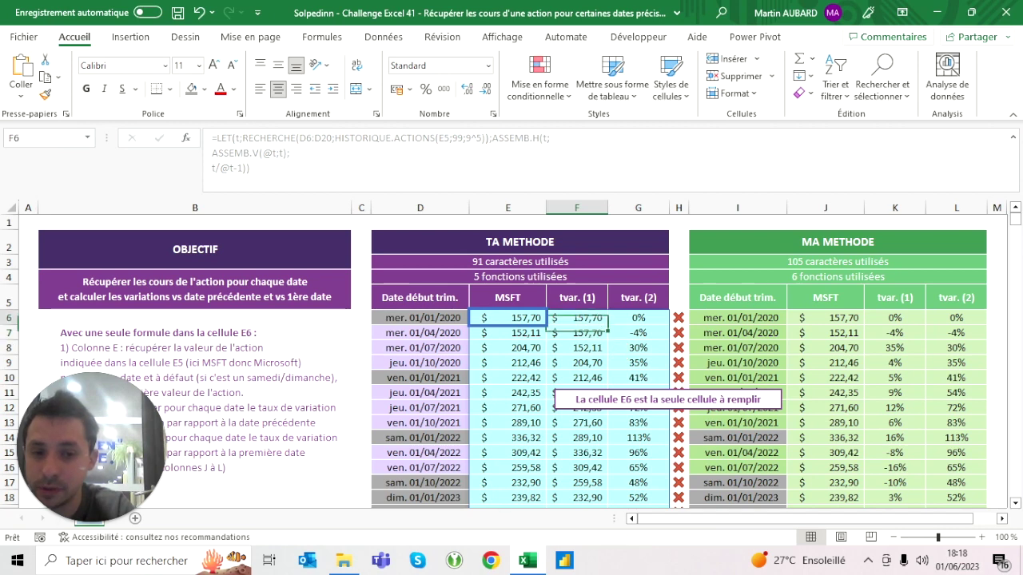
pyautogui.click(577, 318)
pyautogui.moveTo(577, 333); pyautogui.dragTo(576, 392)
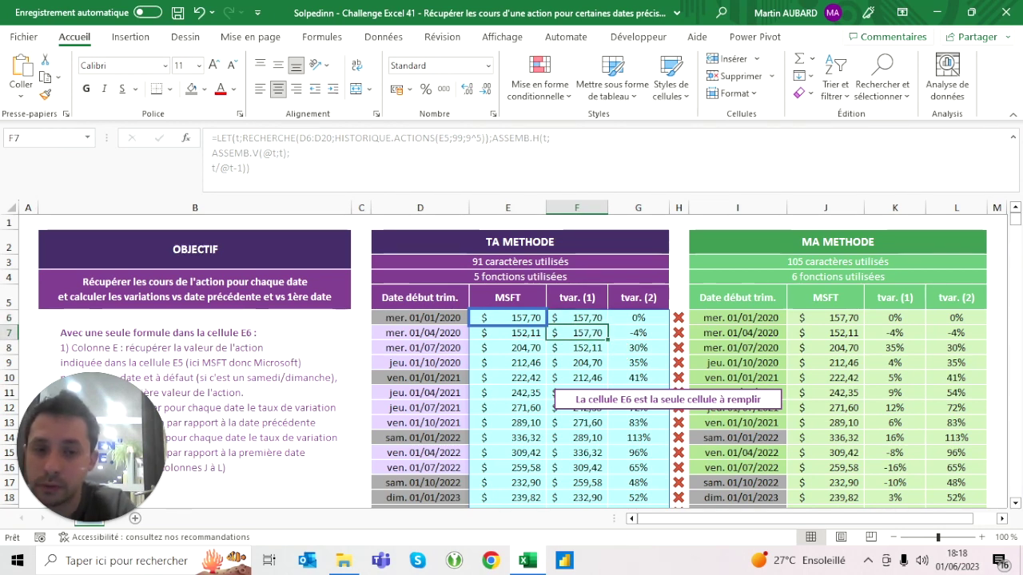
pyautogui.press('Down')
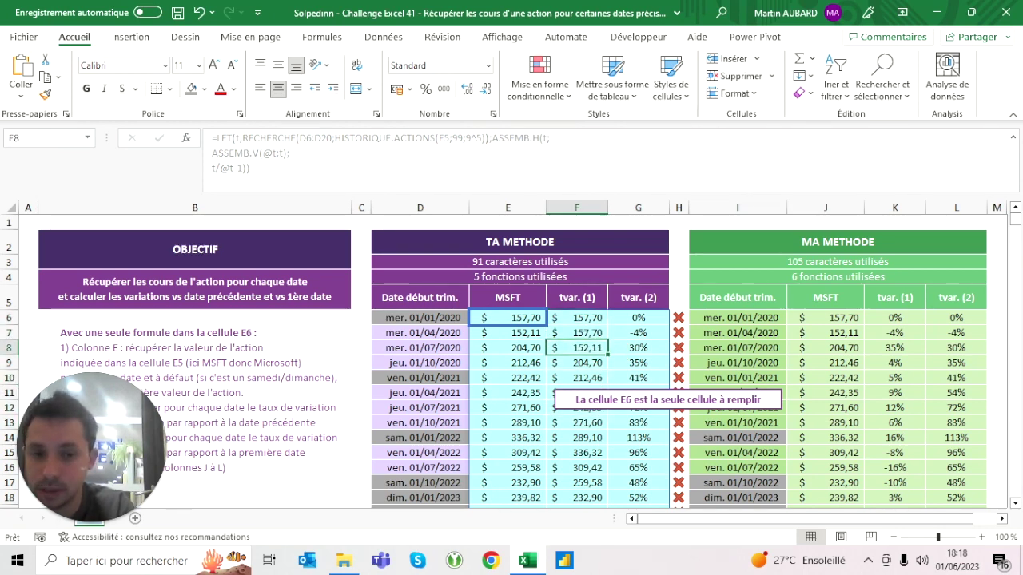
pyautogui.press('Down')
pyautogui.press('Down')
pyautogui.press('Down')
pyautogui.press('Down')
pyautogui.press('Down')
pyautogui.press('Down')
pyautogui.press('Down')
pyautogui.press('Down')
pyautogui.press('Down')
pyautogui.press('Up')
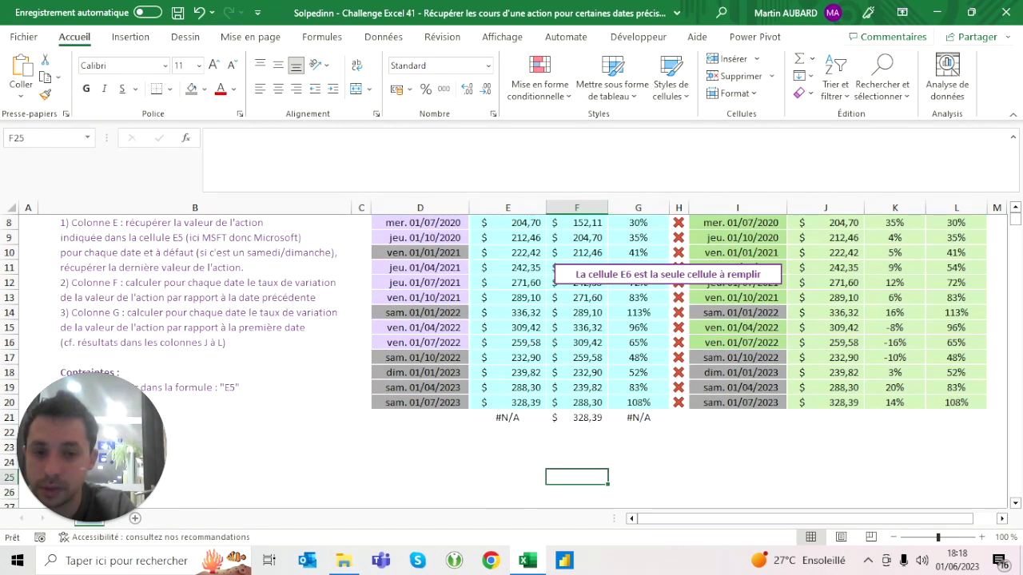
pyautogui.press('Up')
pyautogui.press('Up')
pyautogui.press('Up')
pyautogui.press('Up')
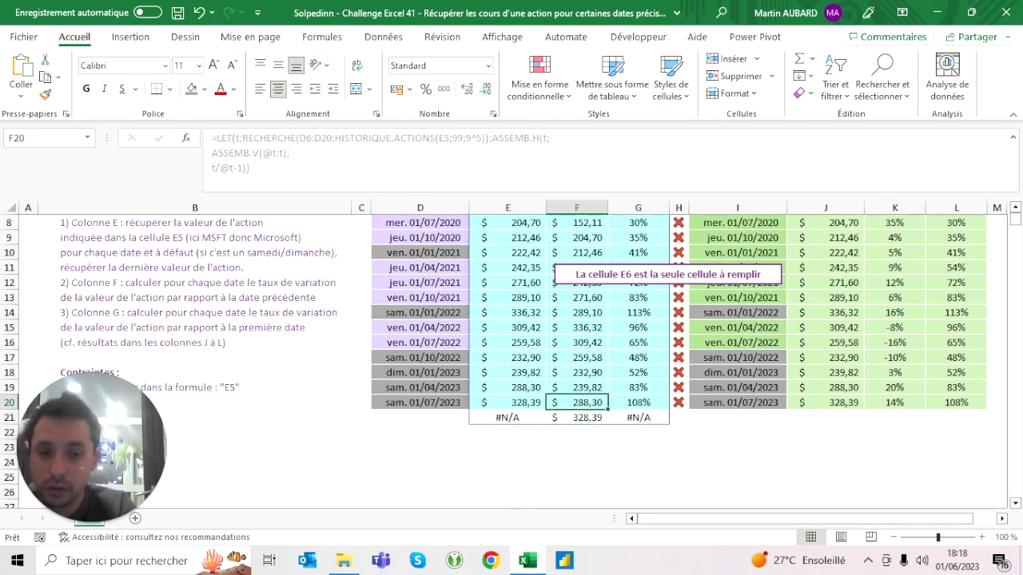
pyautogui.press('Up')
pyautogui.press('Up')
pyautogui.press('Up')
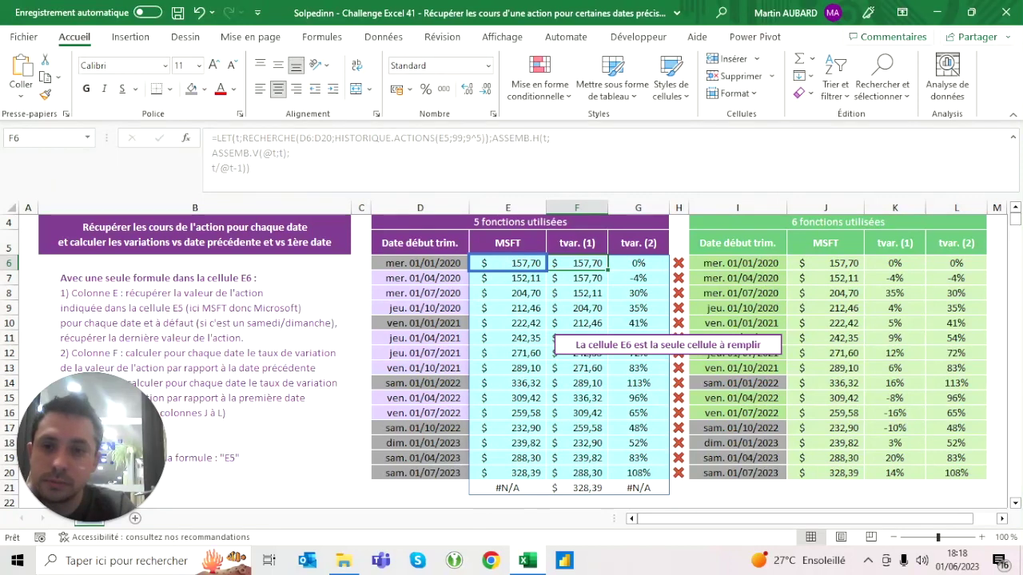
# Wrap ASSEMB.V(@t;t) in EXCLURE(…;-1) so the spill ends at row 20 without #N/A
pyautogui.click(508, 263)
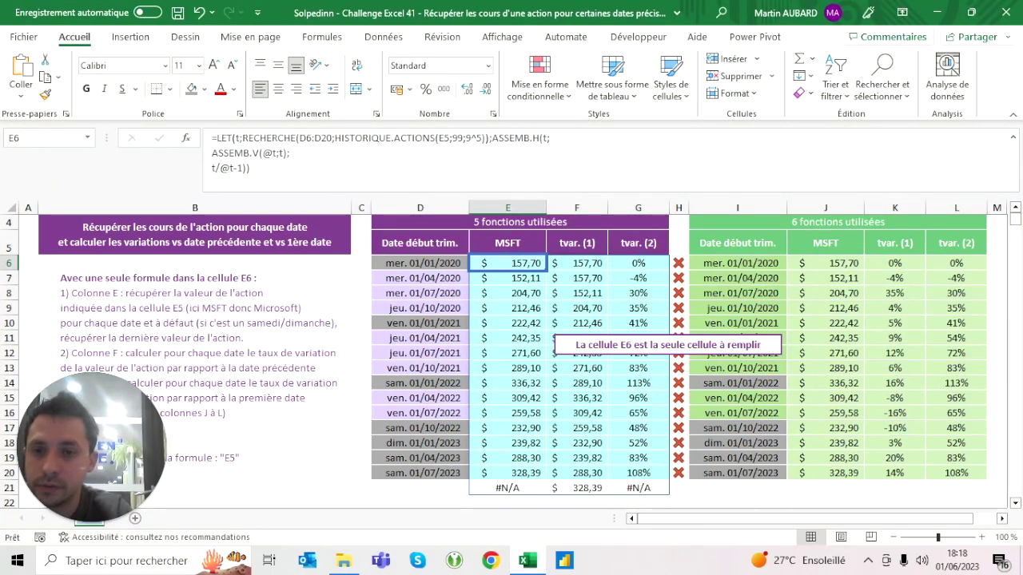
pyautogui.click(212, 153)
pyautogui.write('exclu')
pyautogui.press('Tab')
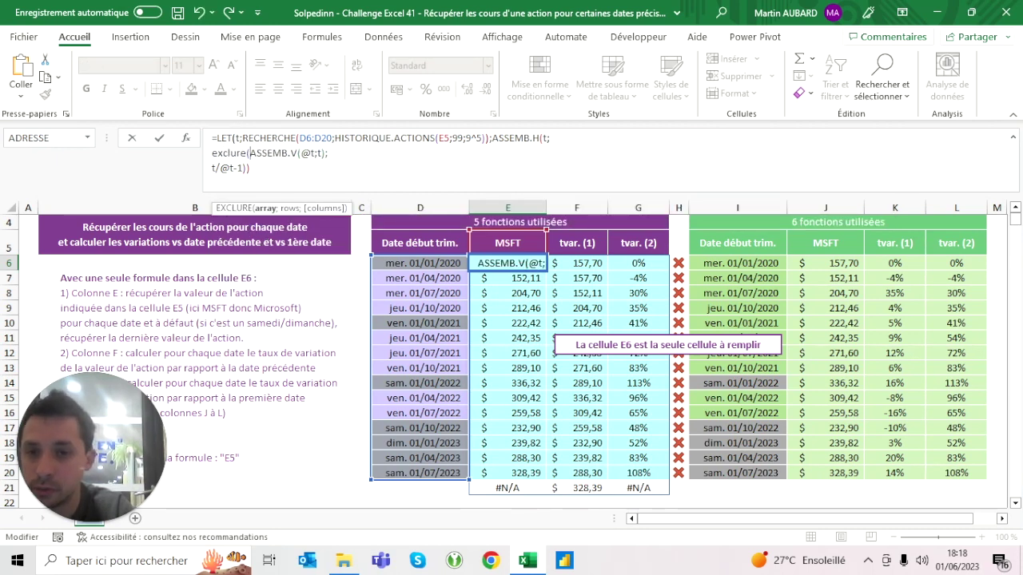
pyautogui.write(';')
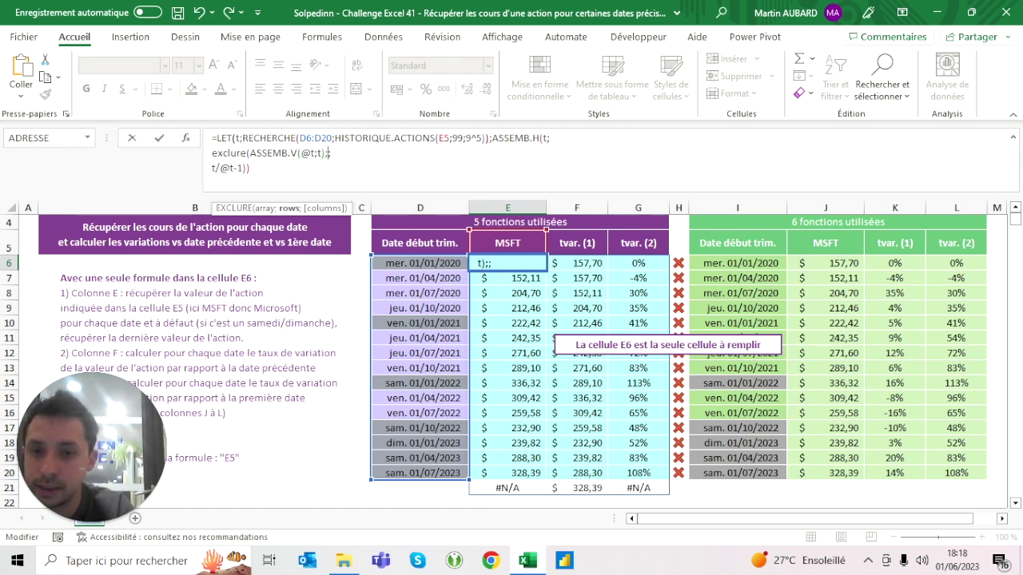
pyautogui.write('-1)')
pyautogui.press('Return')
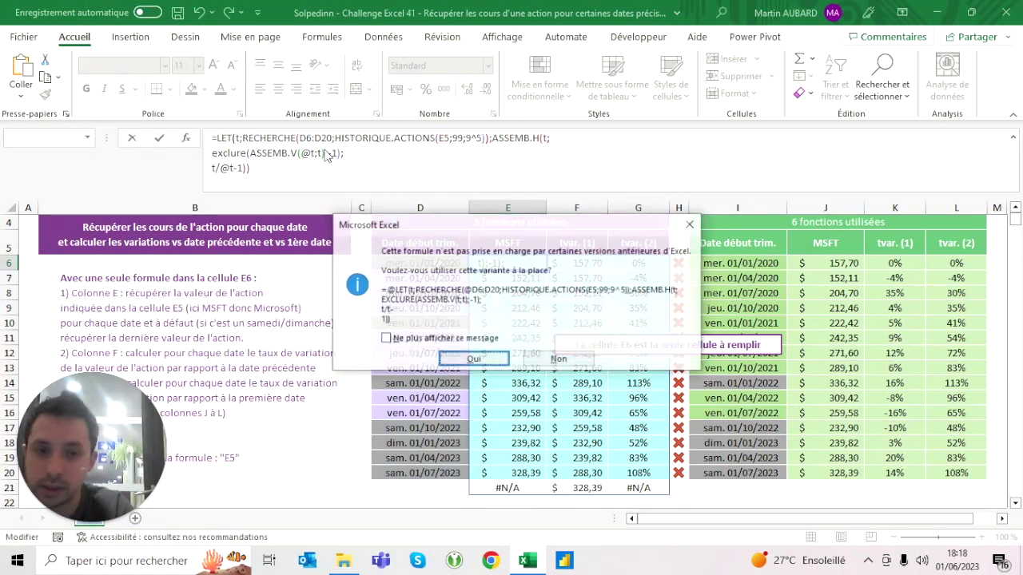
pyautogui.click(553, 360)
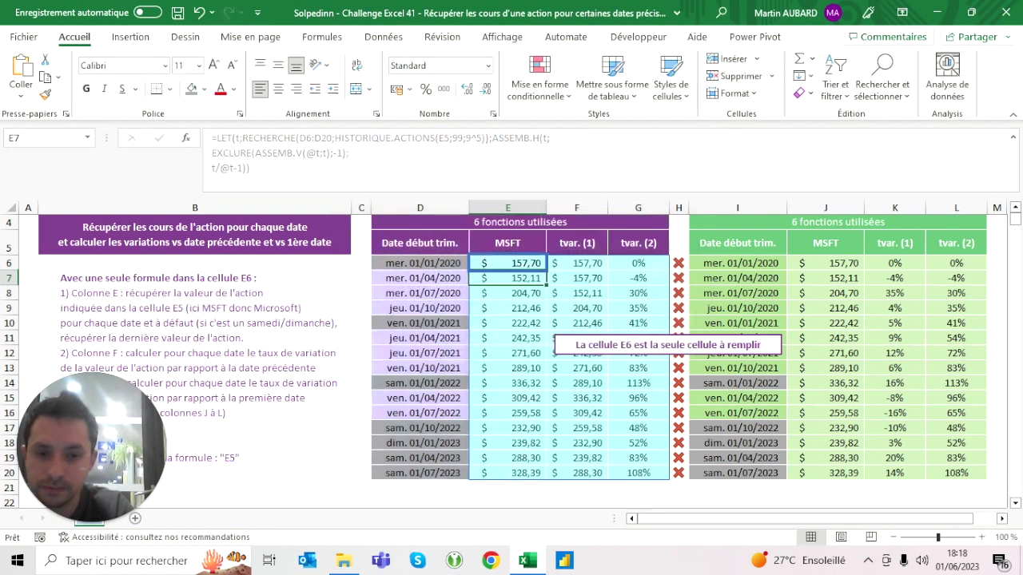
pyautogui.click(576, 263)
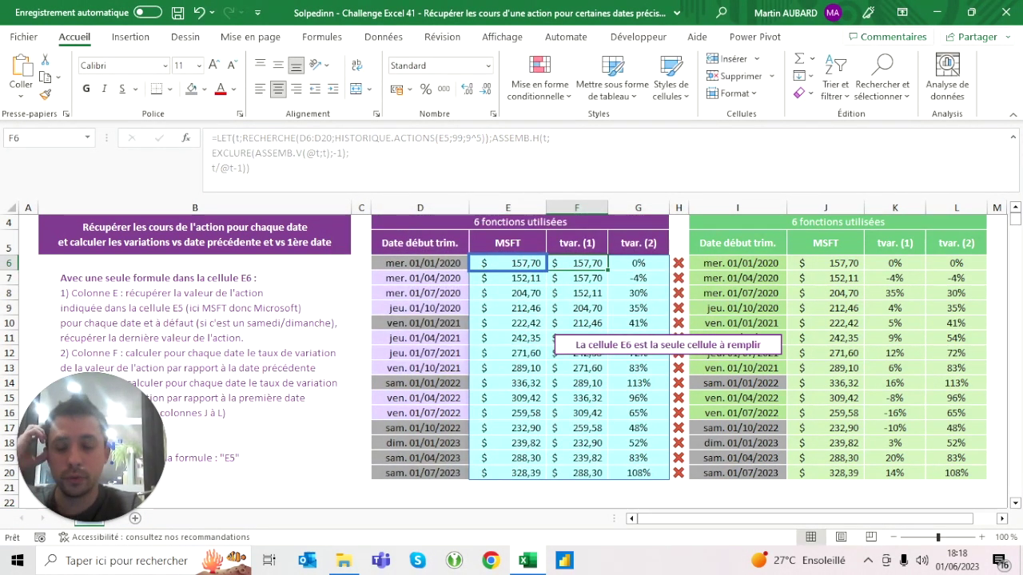
# Step through the column F values to check the previous prices
pyautogui.press('Down')
pyautogui.press('Down')
pyautogui.press('Down')
pyautogui.press('Left')
pyautogui.press('Down')
pyautogui.press('Down')
pyautogui.press('Down')
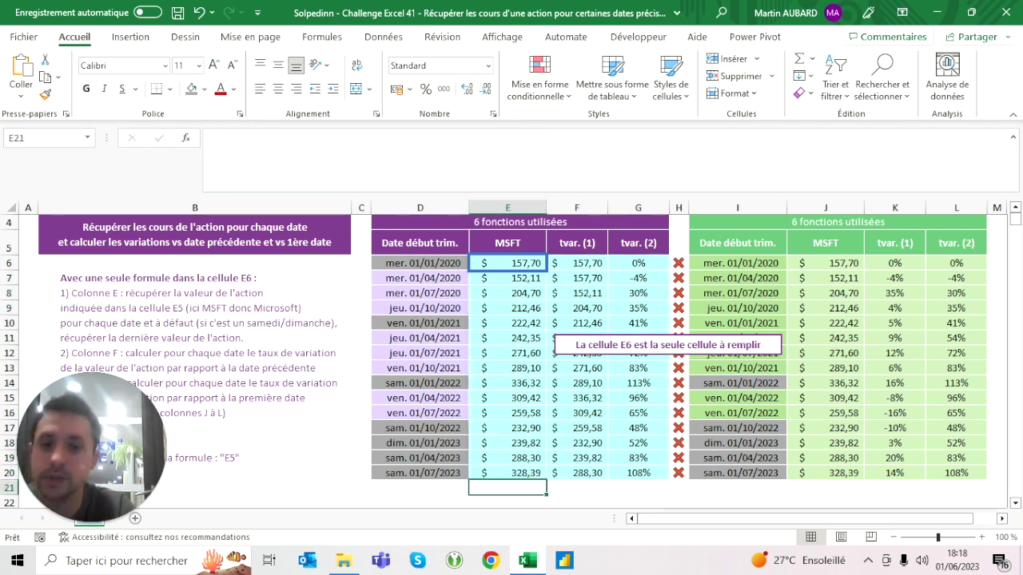
pyautogui.press('Right')
pyautogui.press('Up')
pyautogui.press('Up')
pyautogui.press('Up')
pyautogui.press('Up')
pyautogui.press('Up')
pyautogui.press('Up')
pyautogui.press('Up')
pyautogui.press('Up')
pyautogui.press('Up')
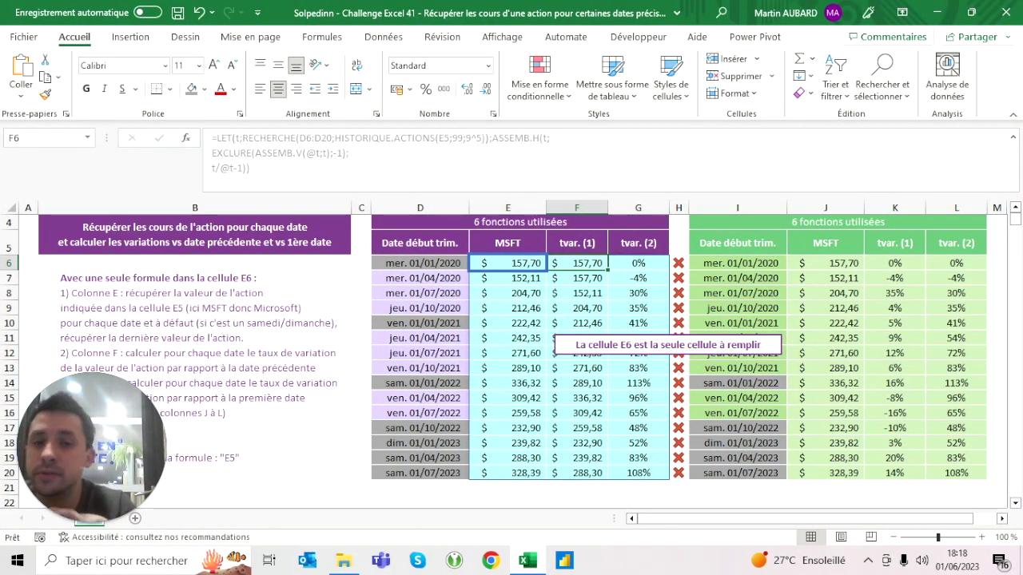
pyautogui.press('Left')
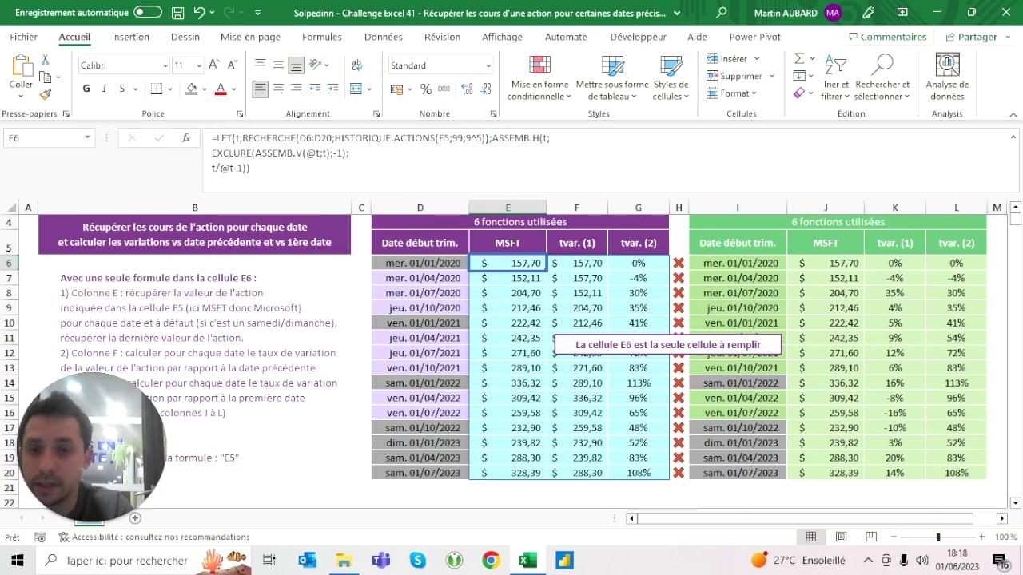
# Append /t to the middle argument so column F shows previous price divided by current
pyautogui.press('F2')
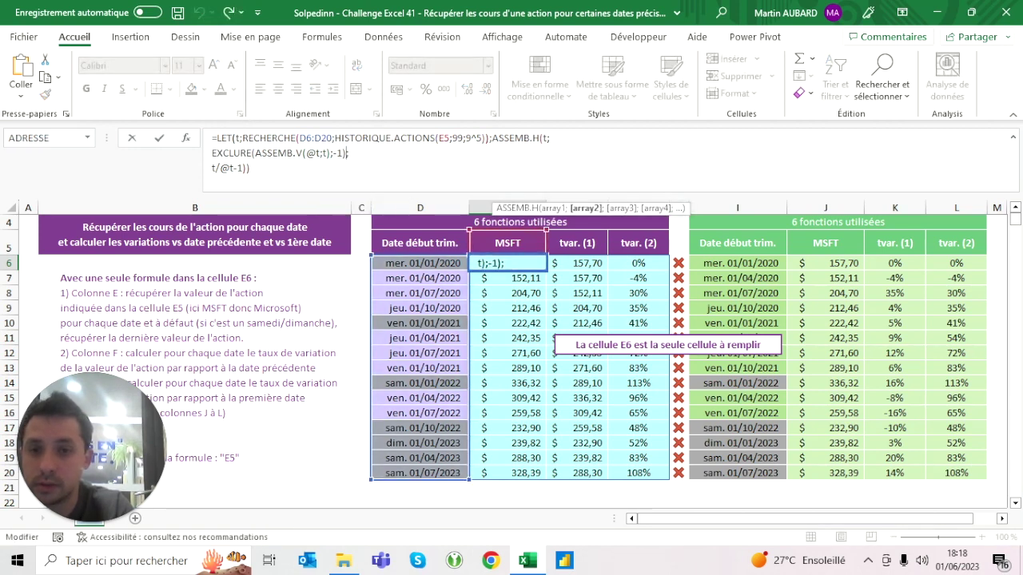
pyautogui.write('/t')
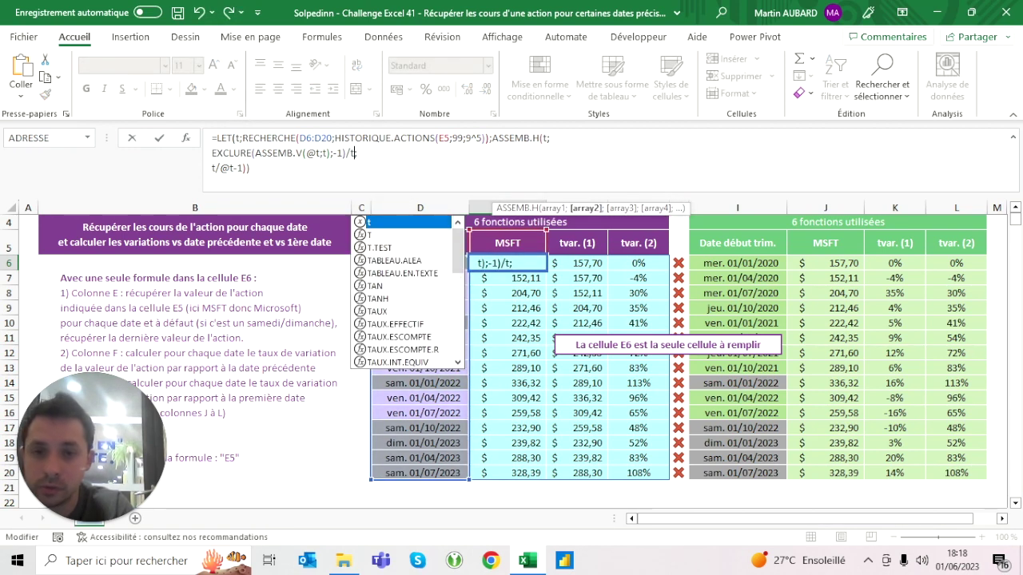
pyautogui.press('Return')
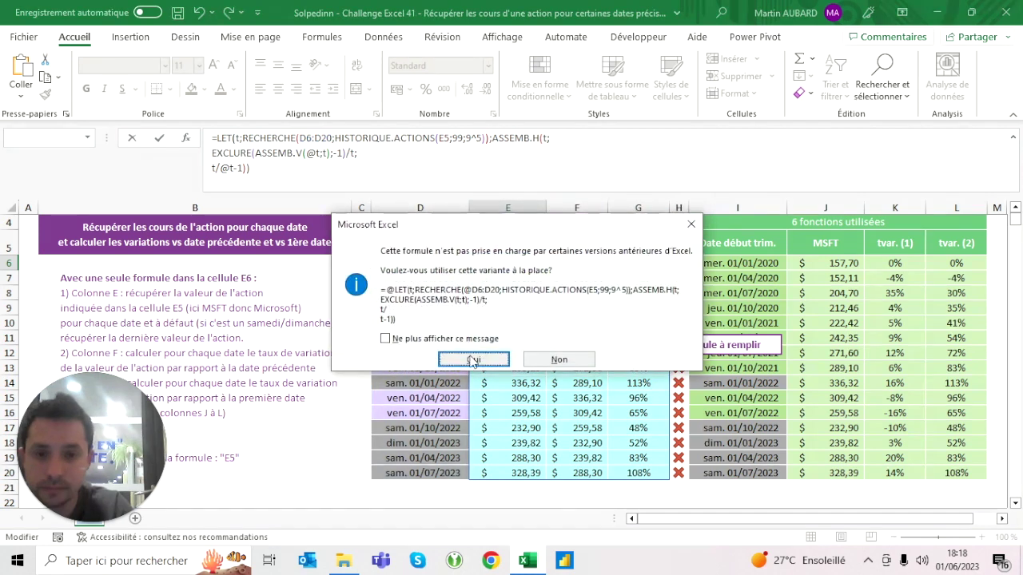
pyautogui.click(559, 358)
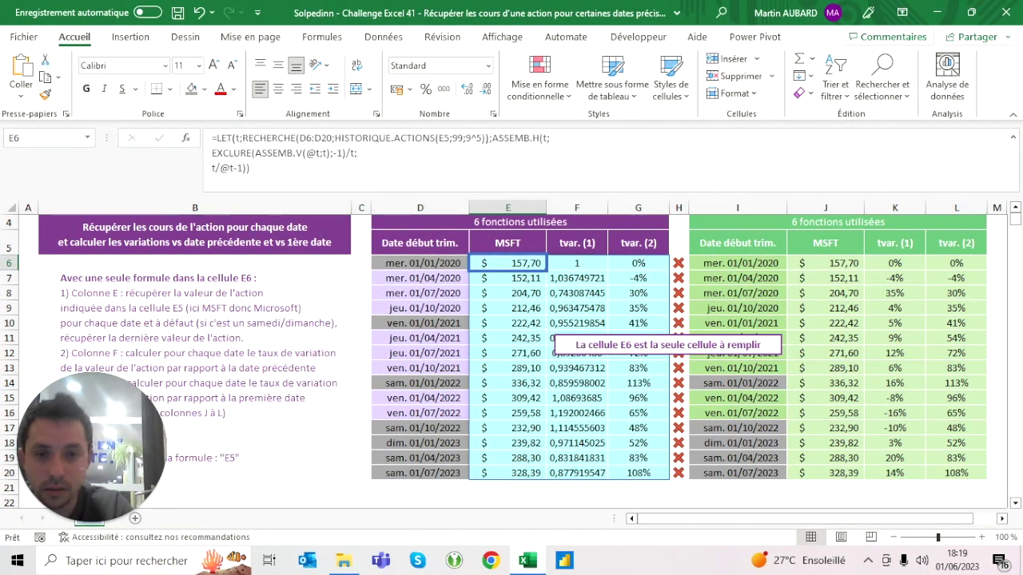
pyautogui.click(507, 263)
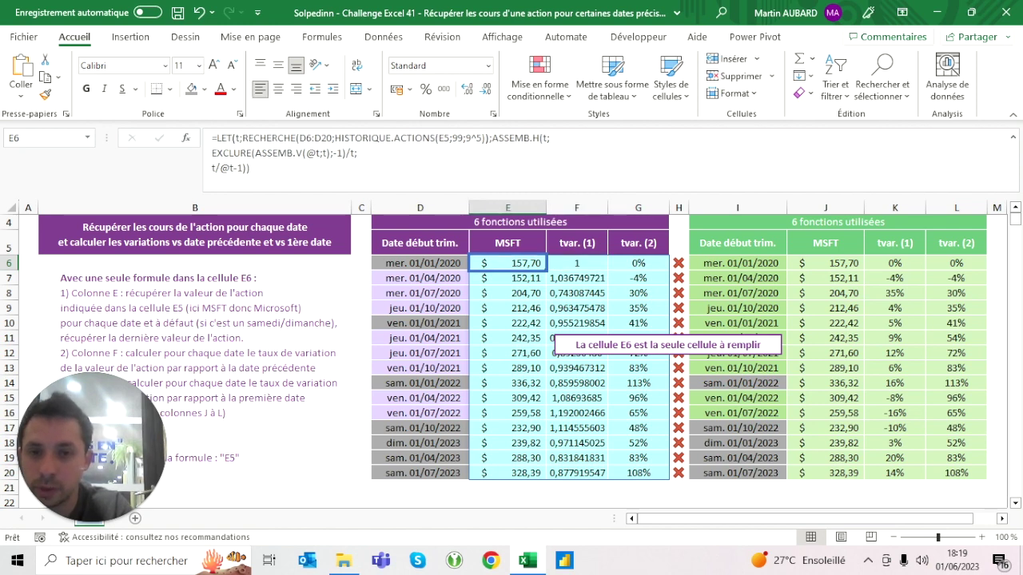
# Subtract 1 after /t in the first variation of E6's formula
pyautogui.click(352, 152)
pyautogui.write('-1')
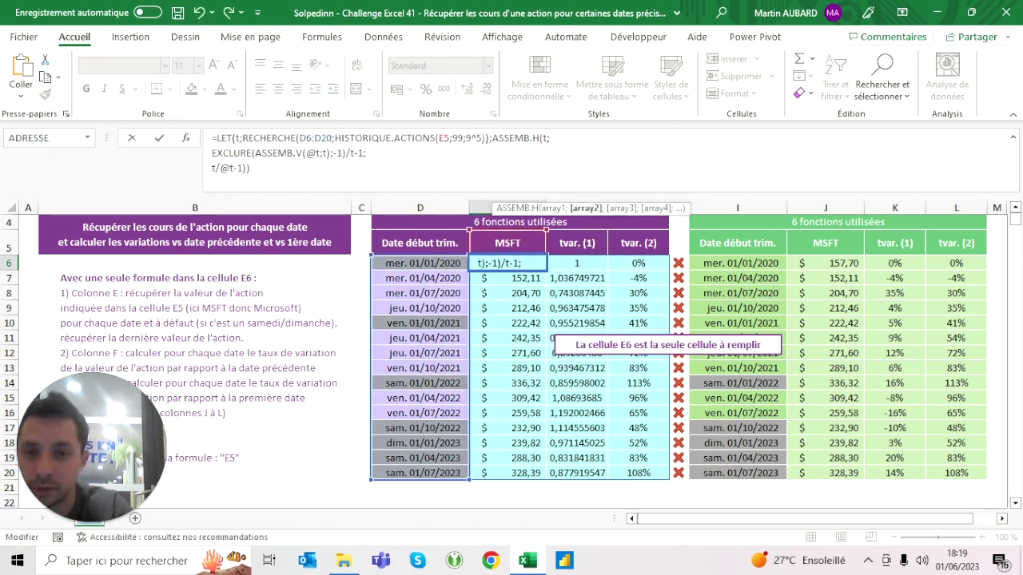
pyautogui.press('Return')
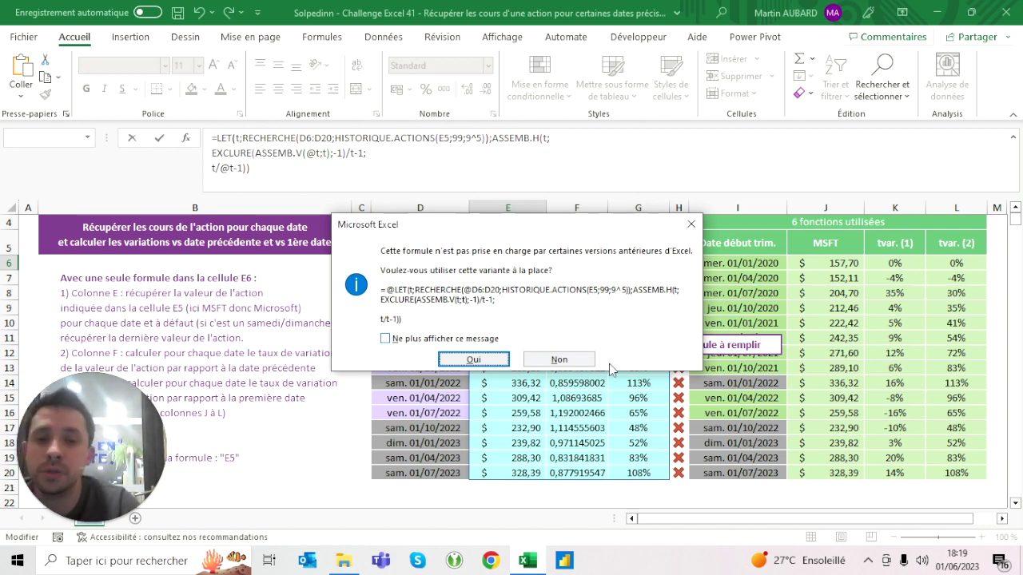
pyautogui.click(588, 366)
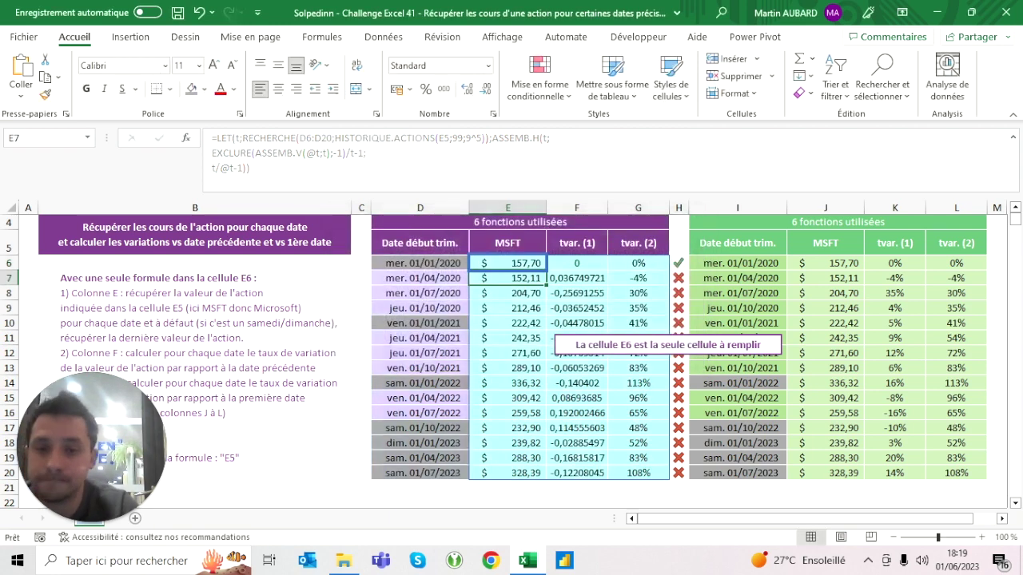
# Format F6:F20 as percentages and check the values 0%, 4%, -26%
pyautogui.hotkey('ctrl', 'shift', 'Down')
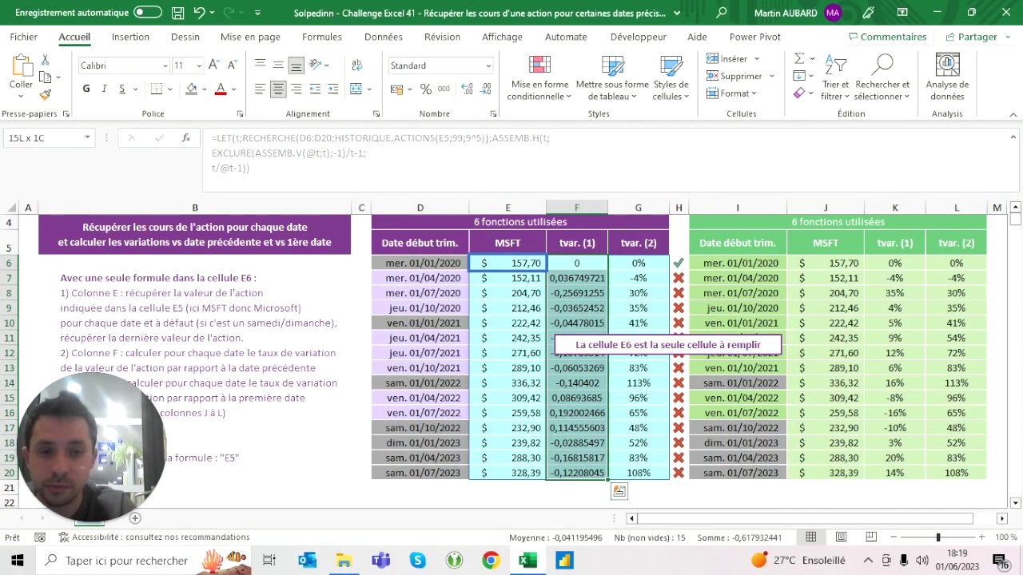
pyautogui.click(425, 89)
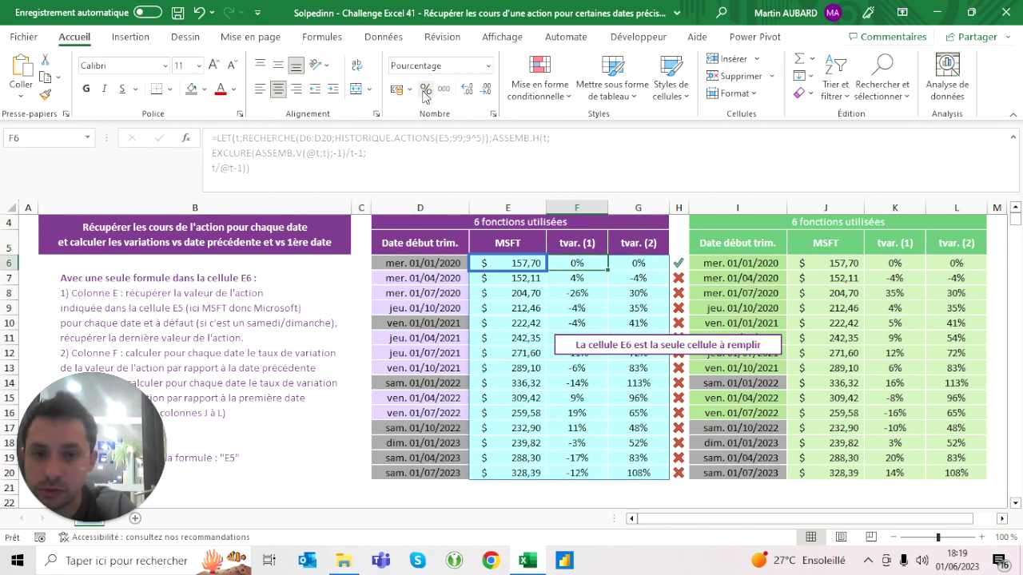
pyautogui.press('Left')
pyautogui.press('Right')
pyautogui.press('Down')
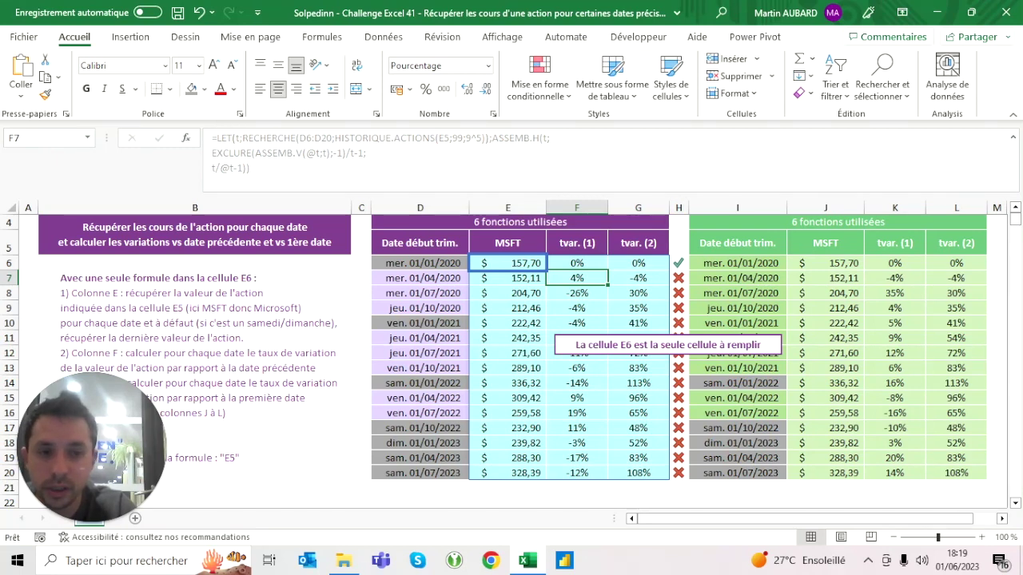
pyautogui.click(577, 263)
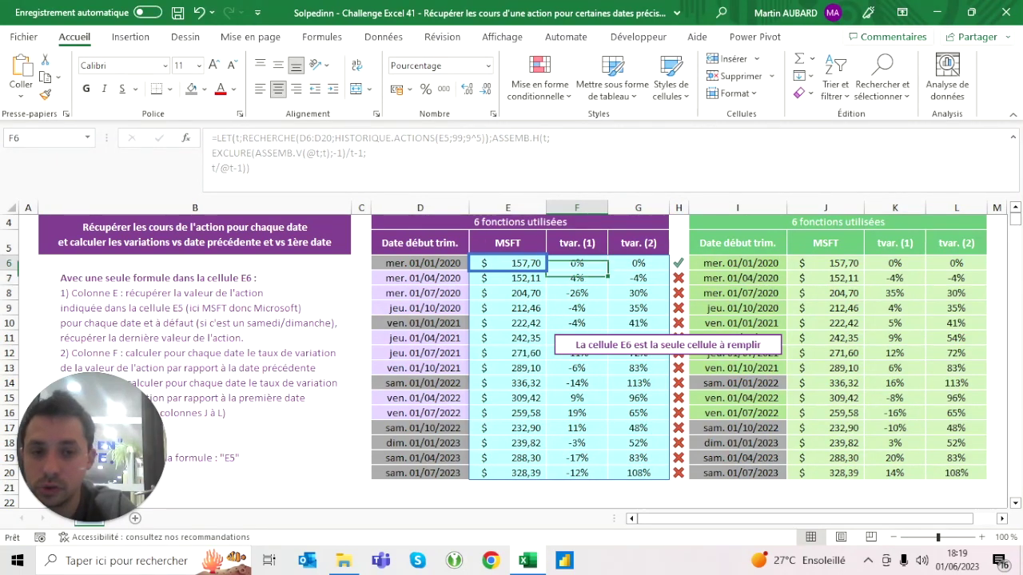
# Rewrite the first variation as t/EXCLURE(…), then undo back to the previous-price column
pyautogui.click(508, 263)
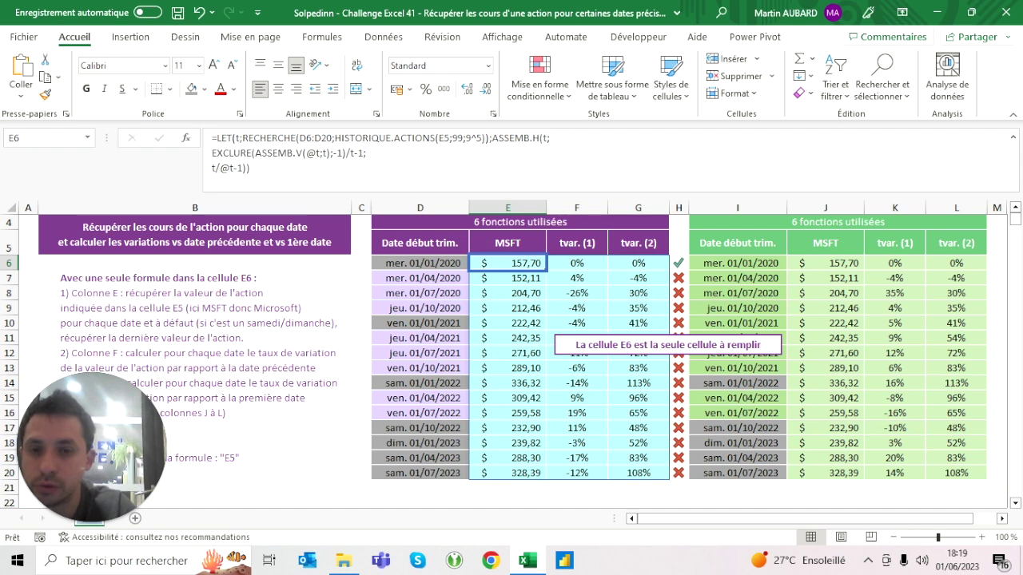
pyautogui.press('F2')
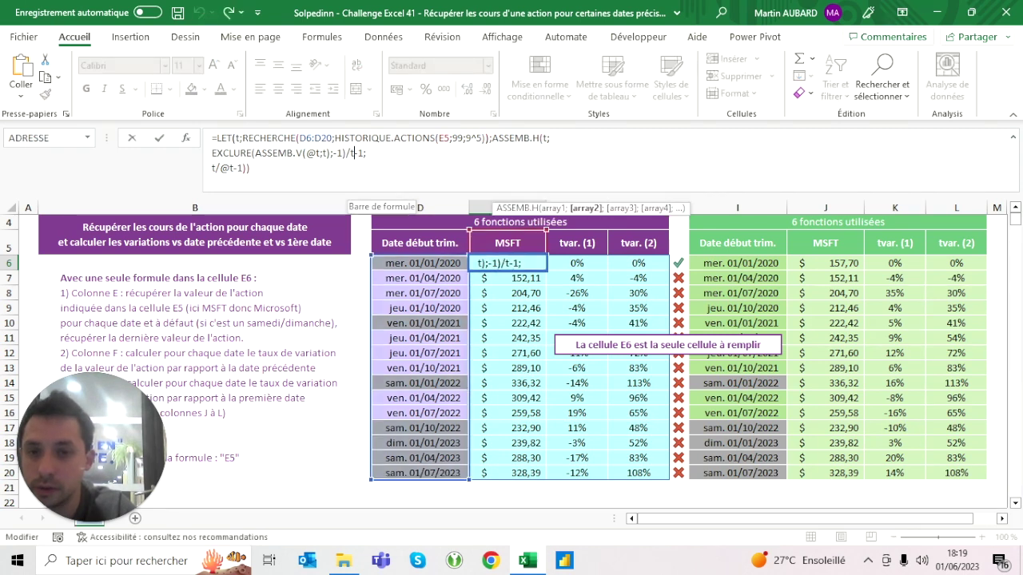
pyautogui.press('BackSpace')
pyautogui.press('BackSpace')
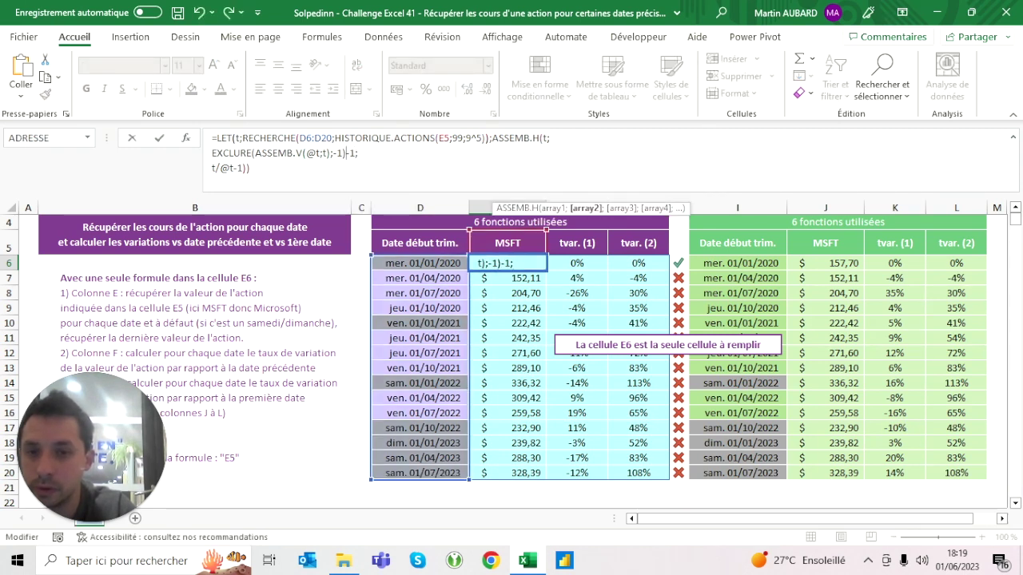
pyautogui.click(212, 152)
pyautogui.write('t/')
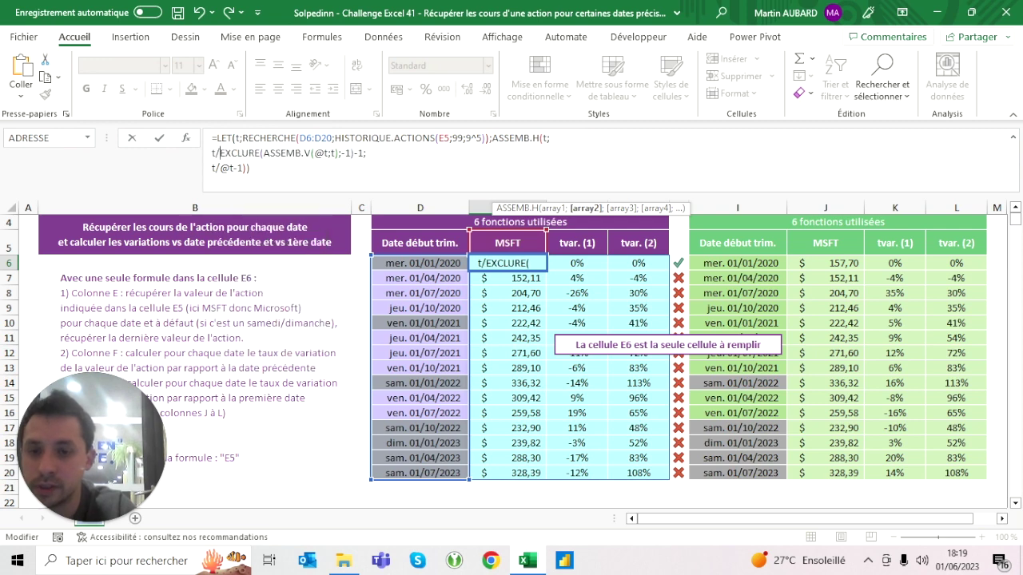
pyautogui.press('Return')
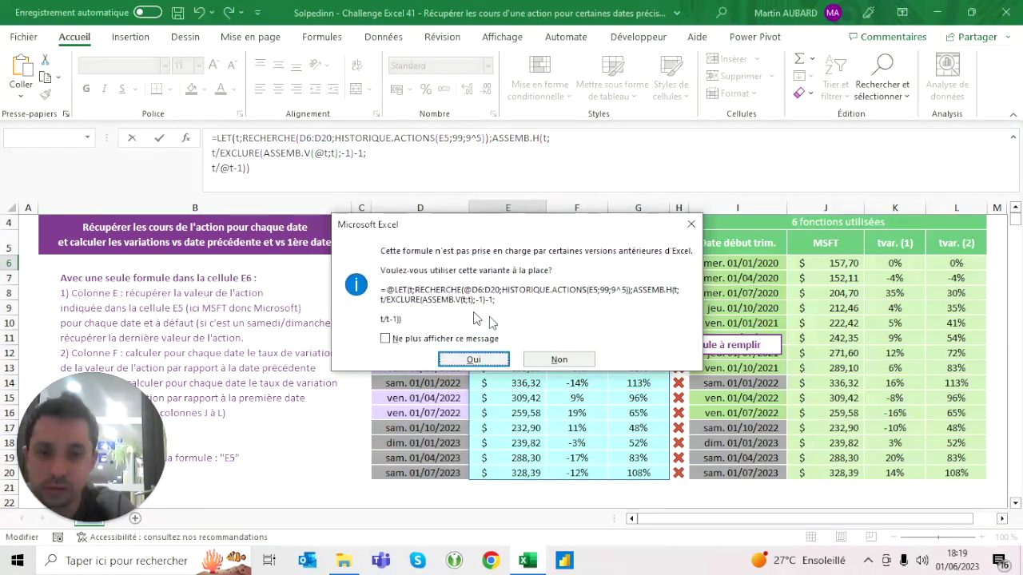
pyautogui.click(559, 362)
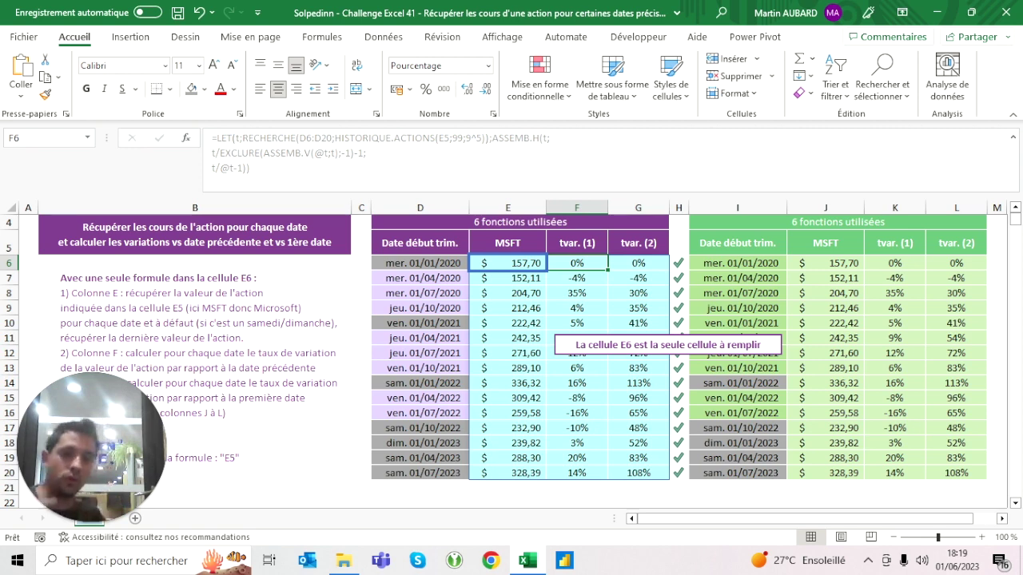
pyautogui.click(203, 14)
pyautogui.click(204, 15)
pyautogui.click(203, 15)
pyautogui.click(204, 14)
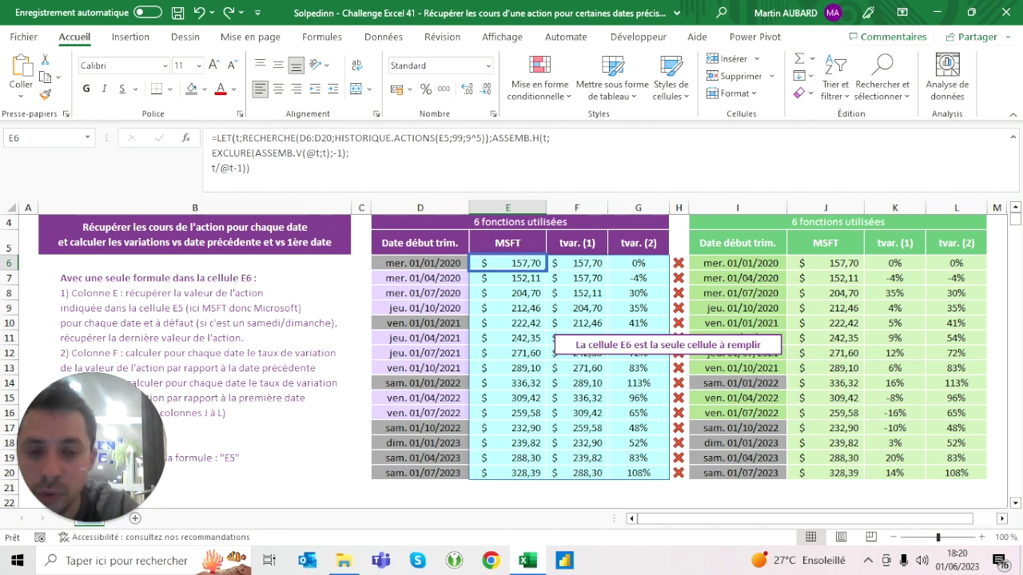
pyautogui.click(507, 278)
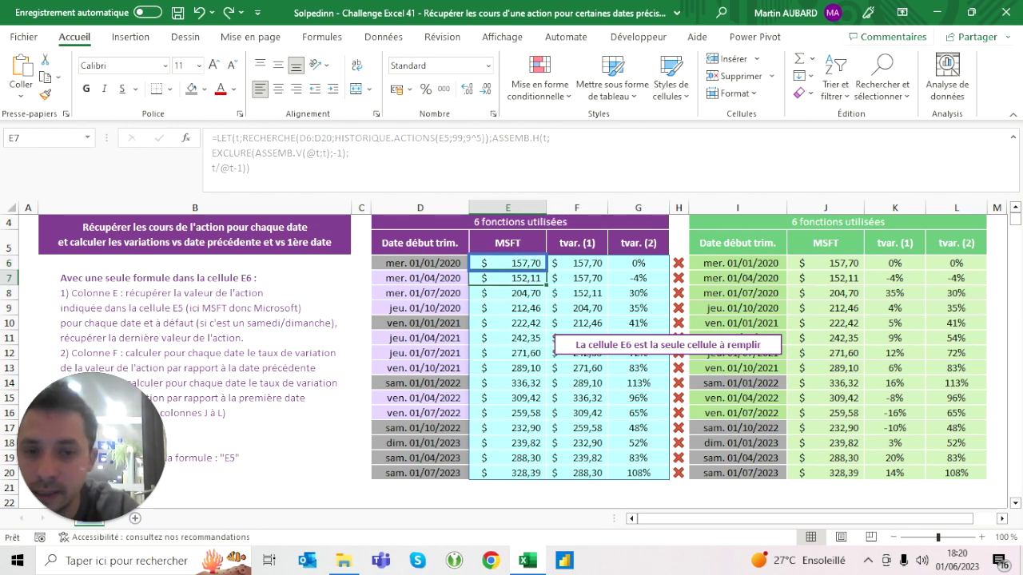
pyautogui.click(577, 278)
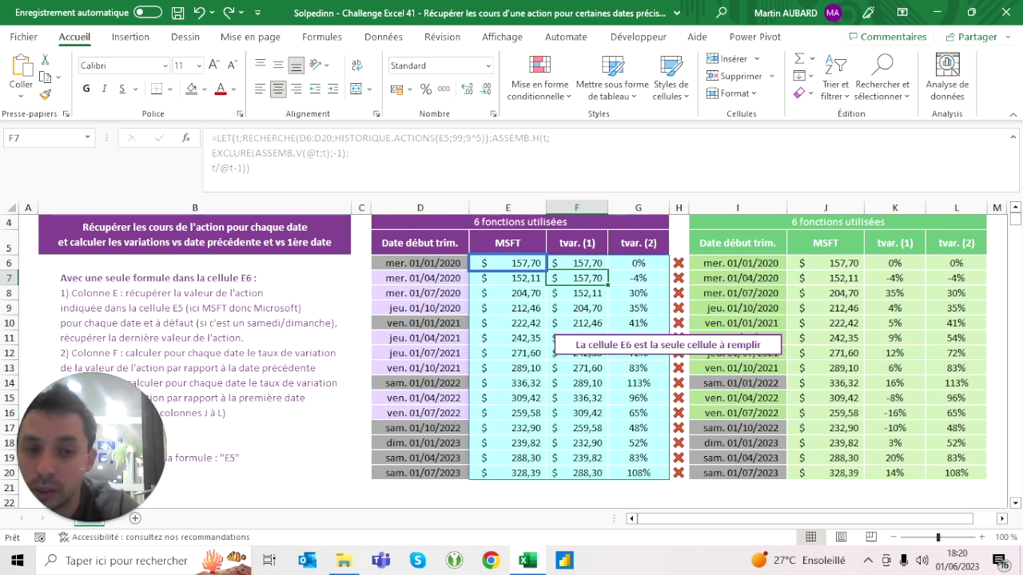
pyautogui.click(227, 12)
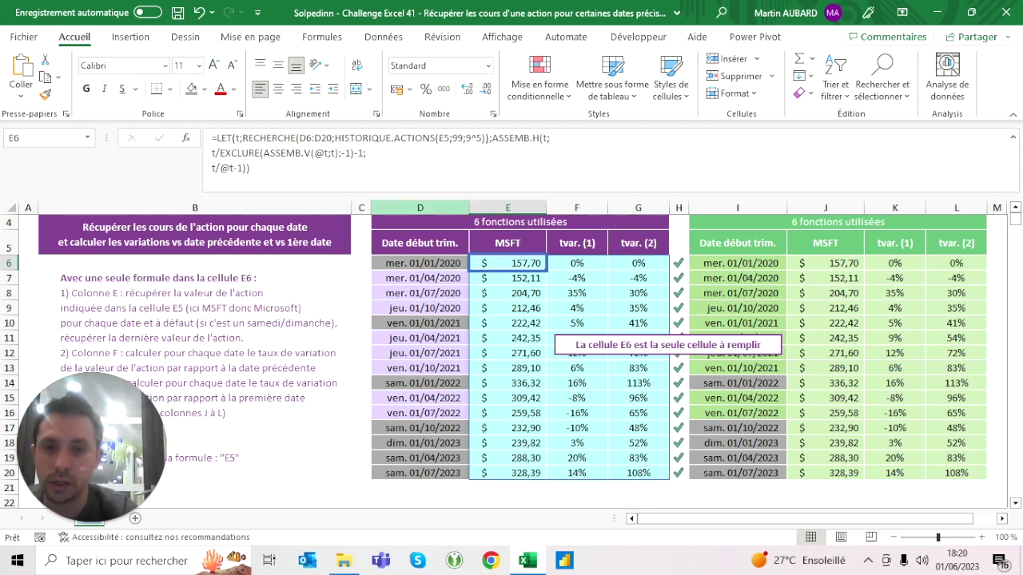
pyautogui.moveTo(419, 198)
pyautogui.mouseDown()
pyautogui.moveTo(419, 154)
pyautogui.moveTo(411, 181)
pyautogui.mouseUp()
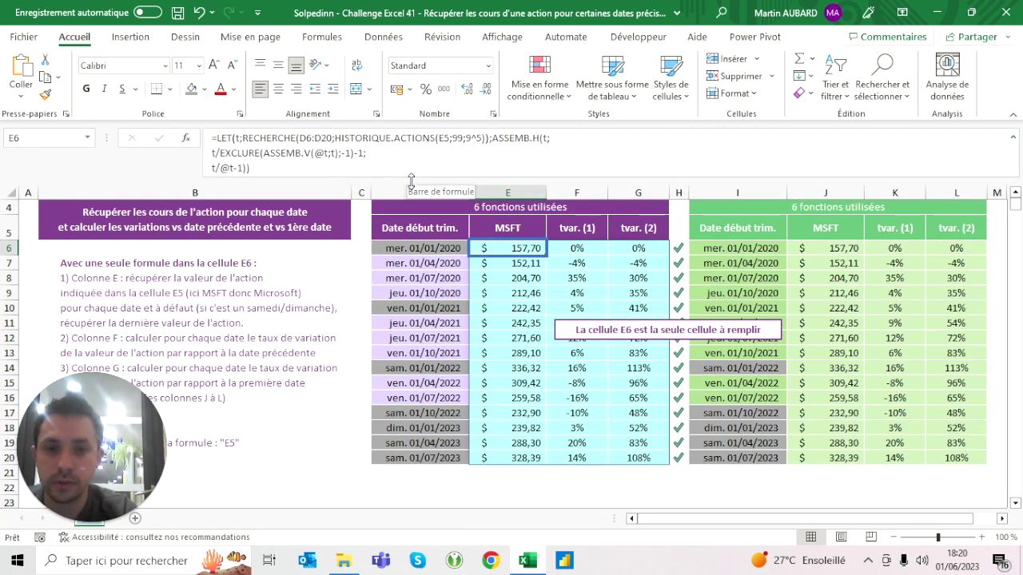
# Remove the line break before t/@t-1 in E6 so the formula fits one 105-character line, declining the @ variant
pyautogui.press('Up')
pyautogui.hotkey('ctrl', 'Home')
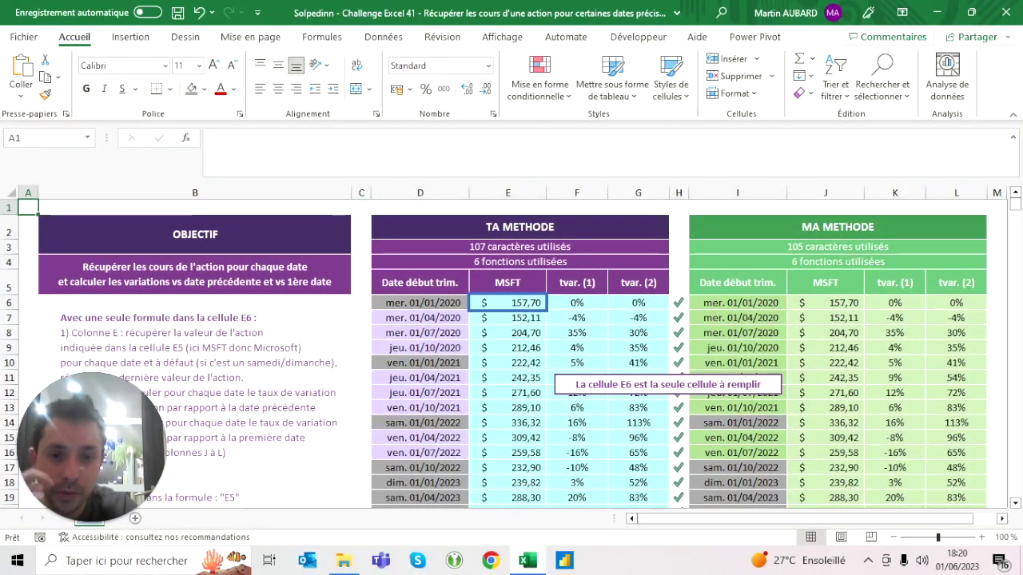
pyautogui.click(507, 282)
pyautogui.press('Down')
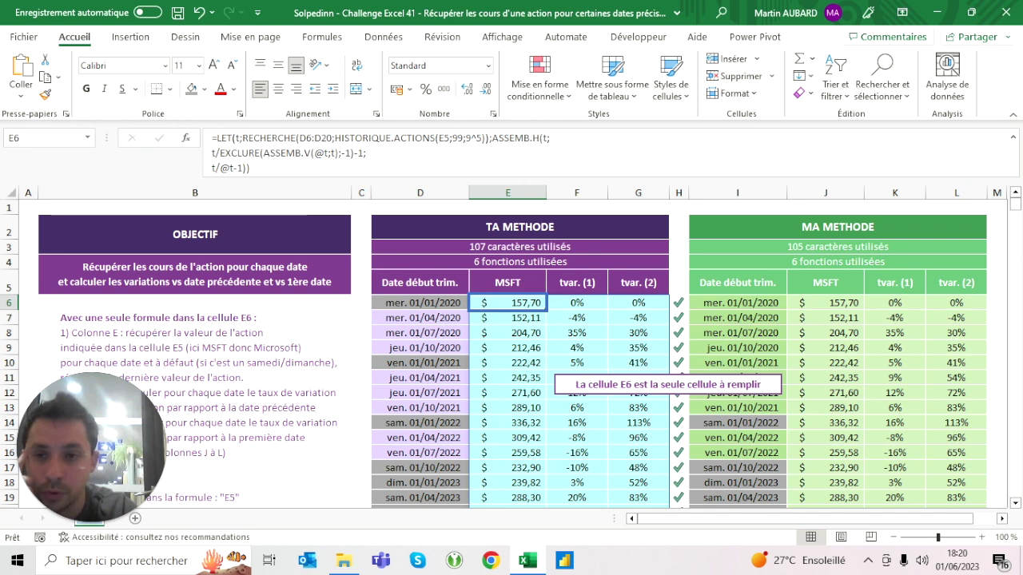
pyautogui.press('F2')
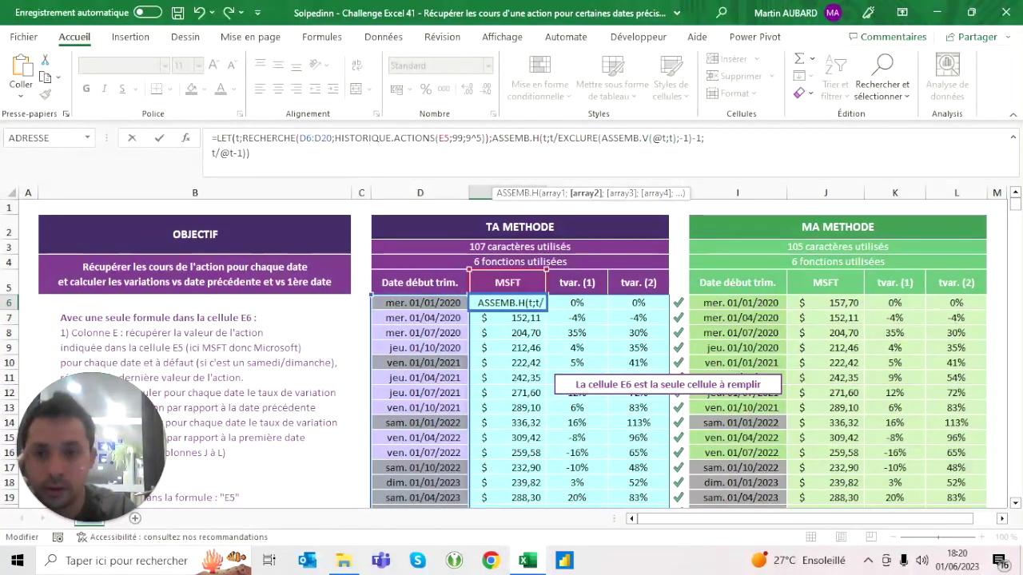
pyautogui.press('BackSpace')
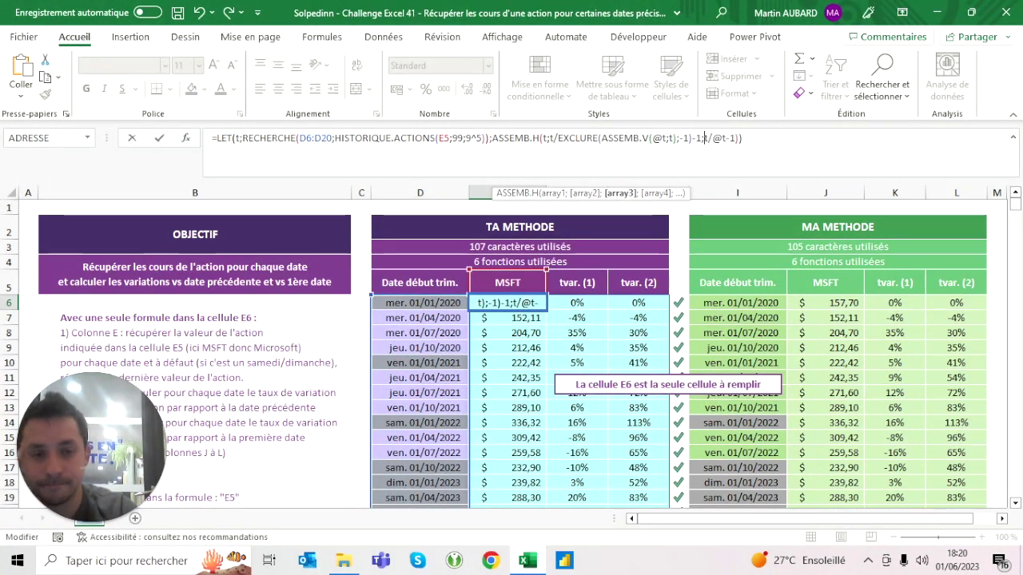
pyautogui.press('Return')
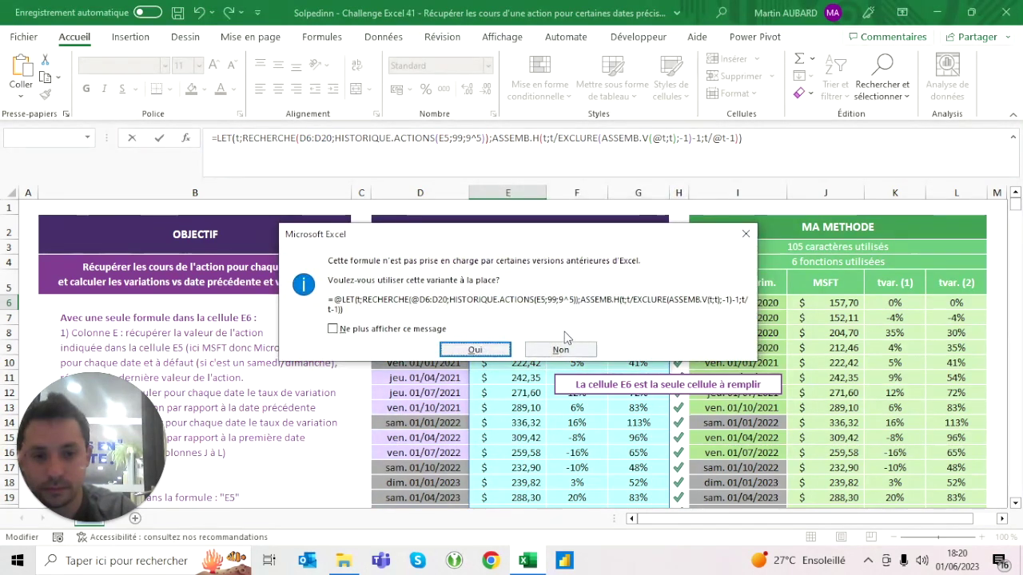
pyautogui.click(559, 350)
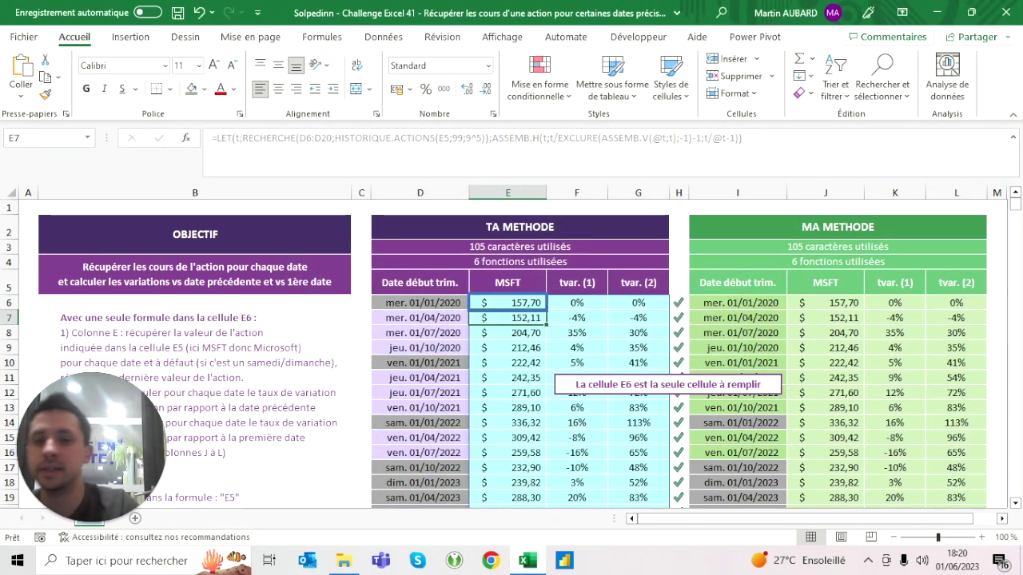
pyautogui.moveTo(496, 176); pyautogui.dragTo(498, 154)
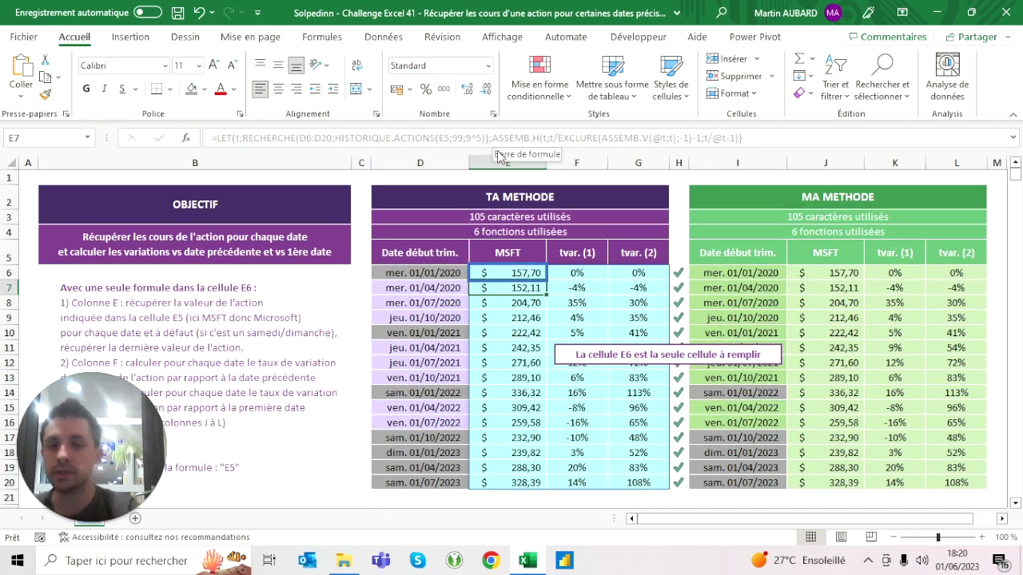